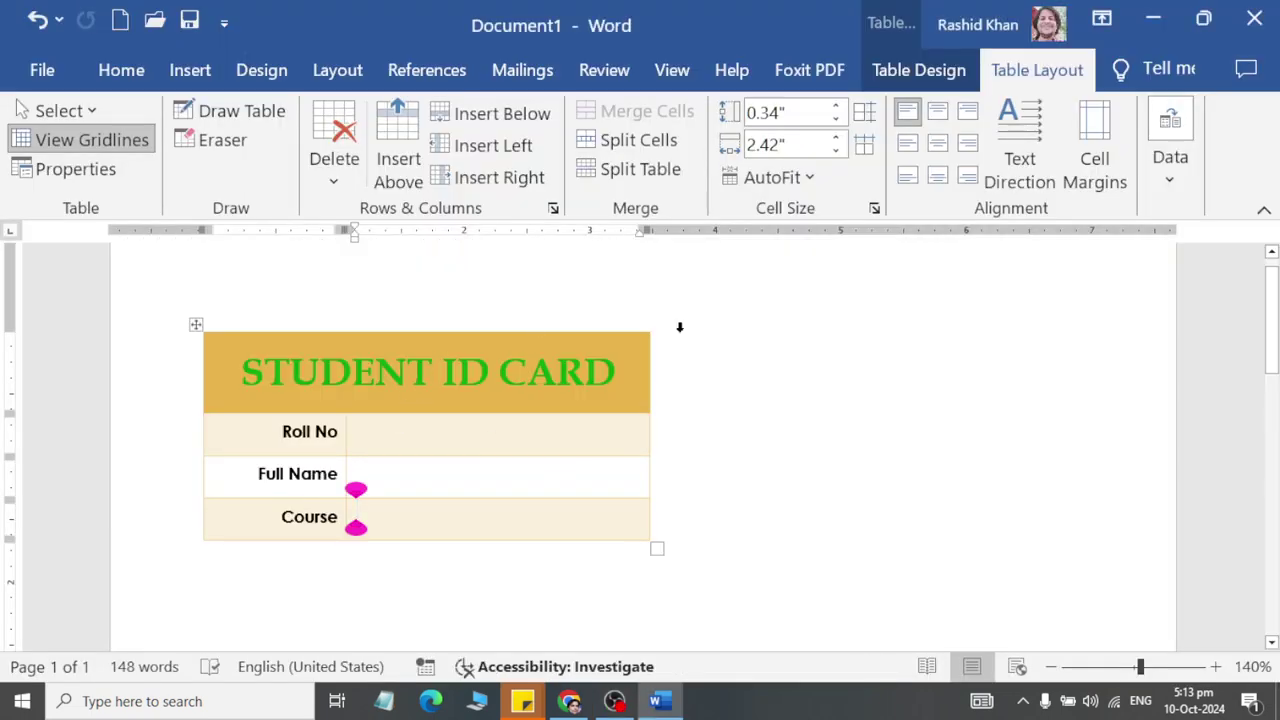
# Place the insertion point below the STUDENT ID CARD table.
pyautogui.click(726, 548)
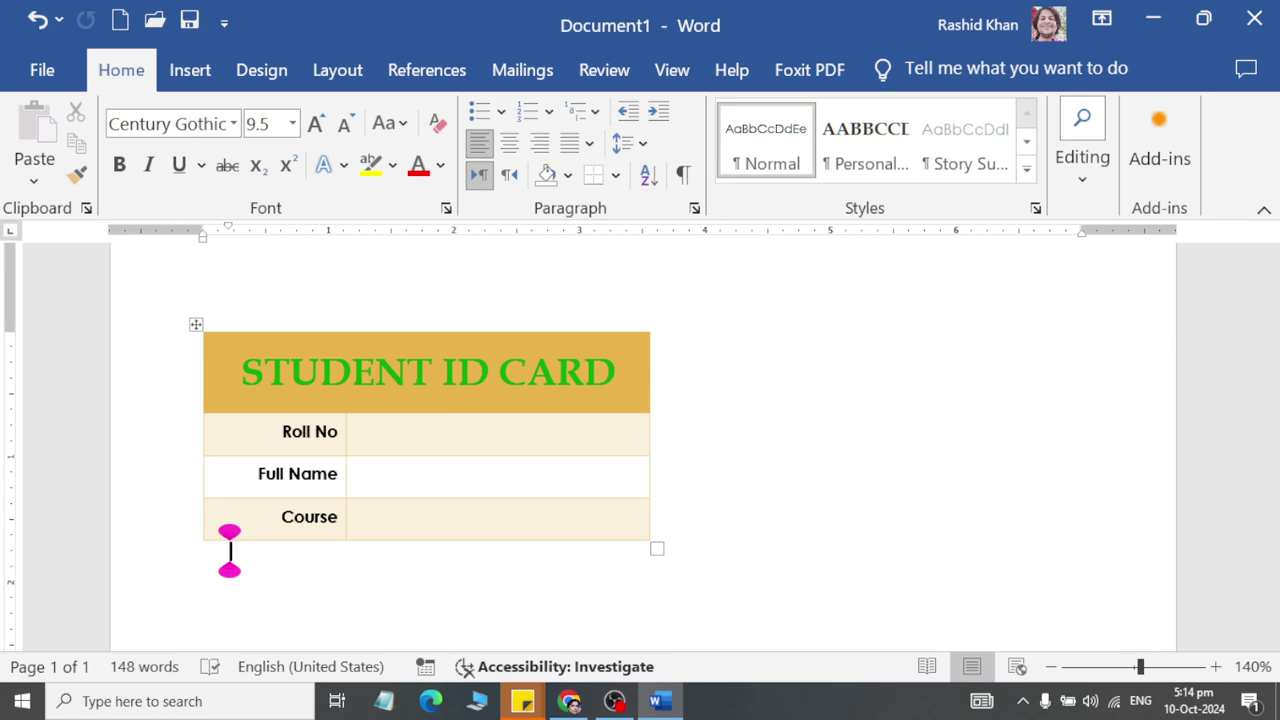
# Save the document as STUDENT ID CARD.docx in Documents\Word_Files\A and H.
pyautogui.click(42, 70)
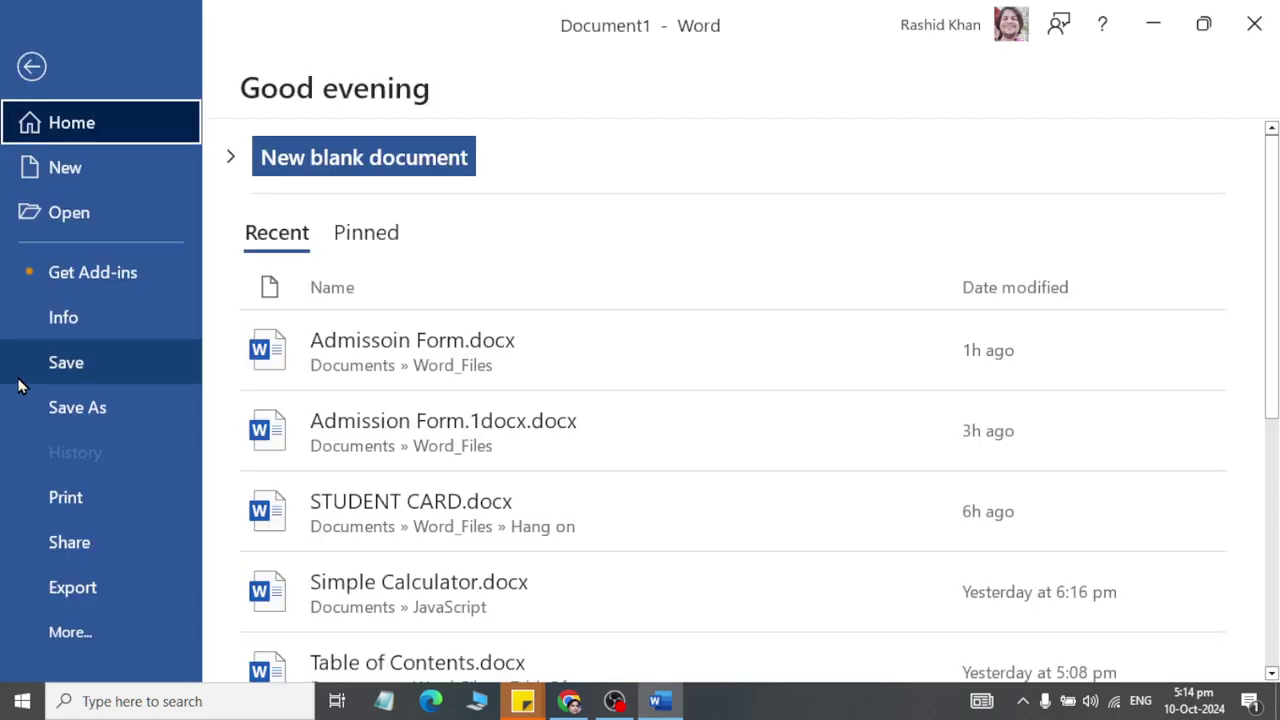
pyautogui.click(60, 407)
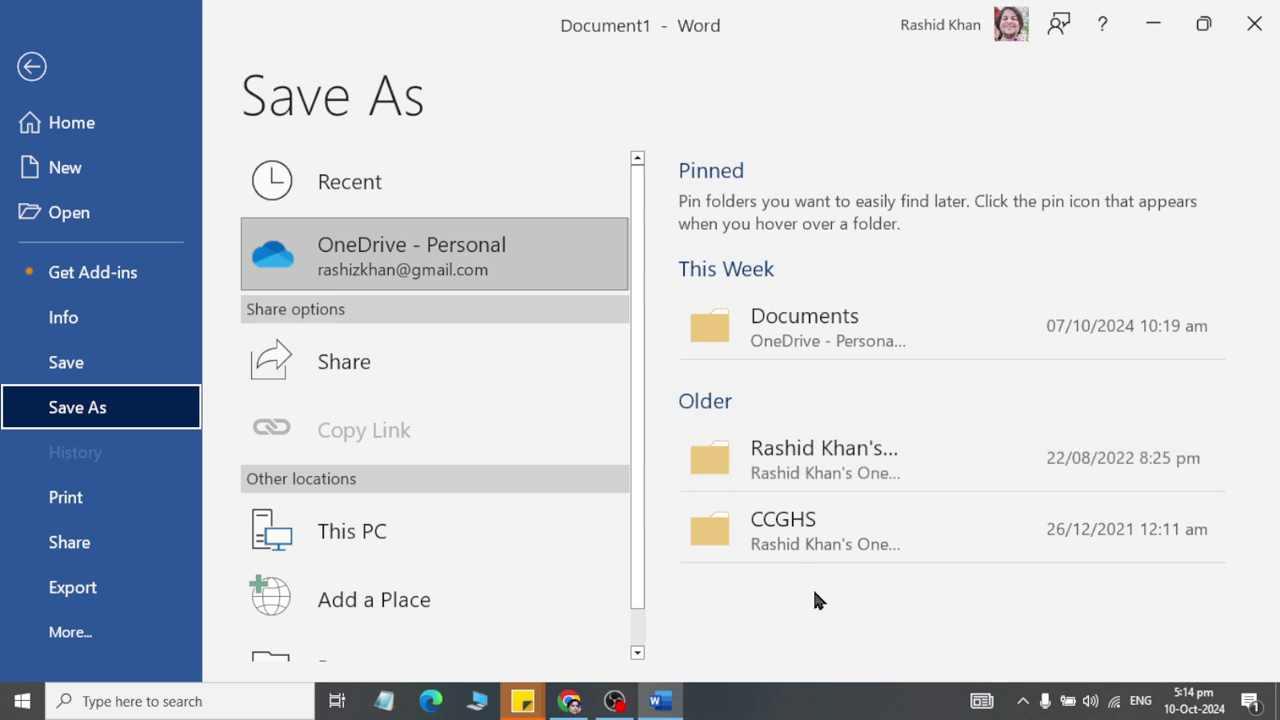
pyautogui.scroll(-1, 371, 627)
pyautogui.click(366, 626)
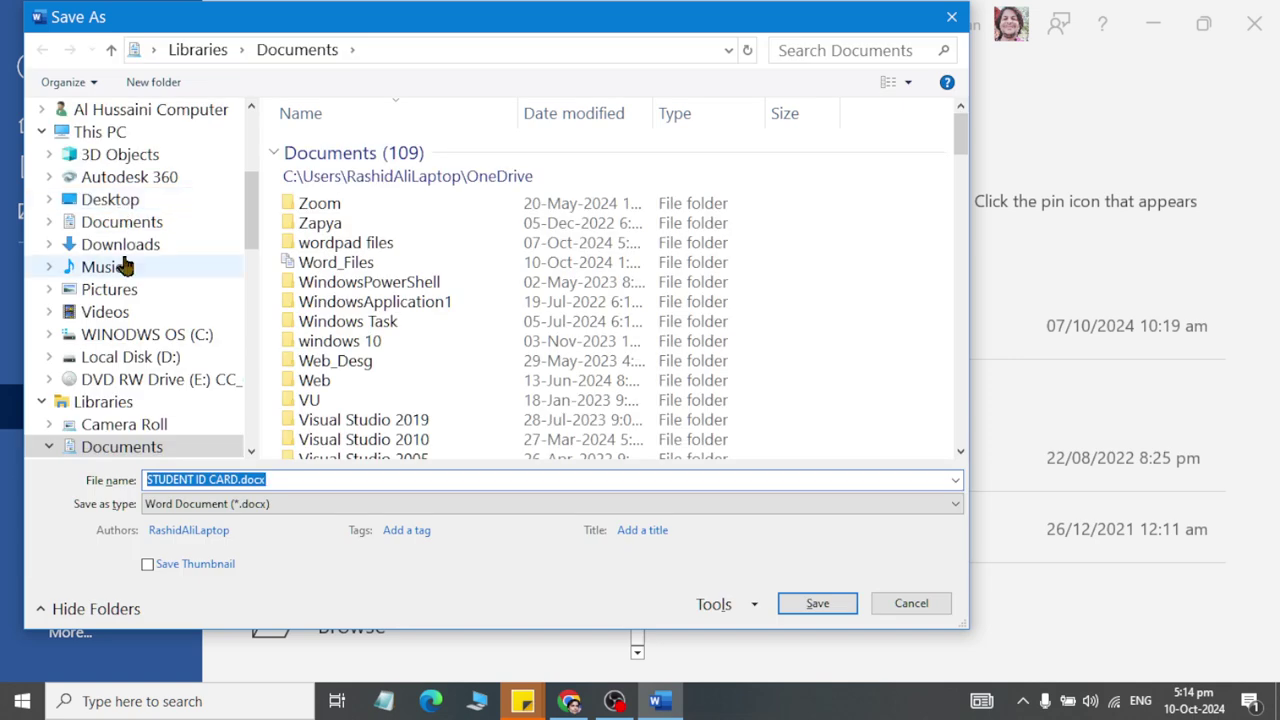
pyautogui.click(120, 222)
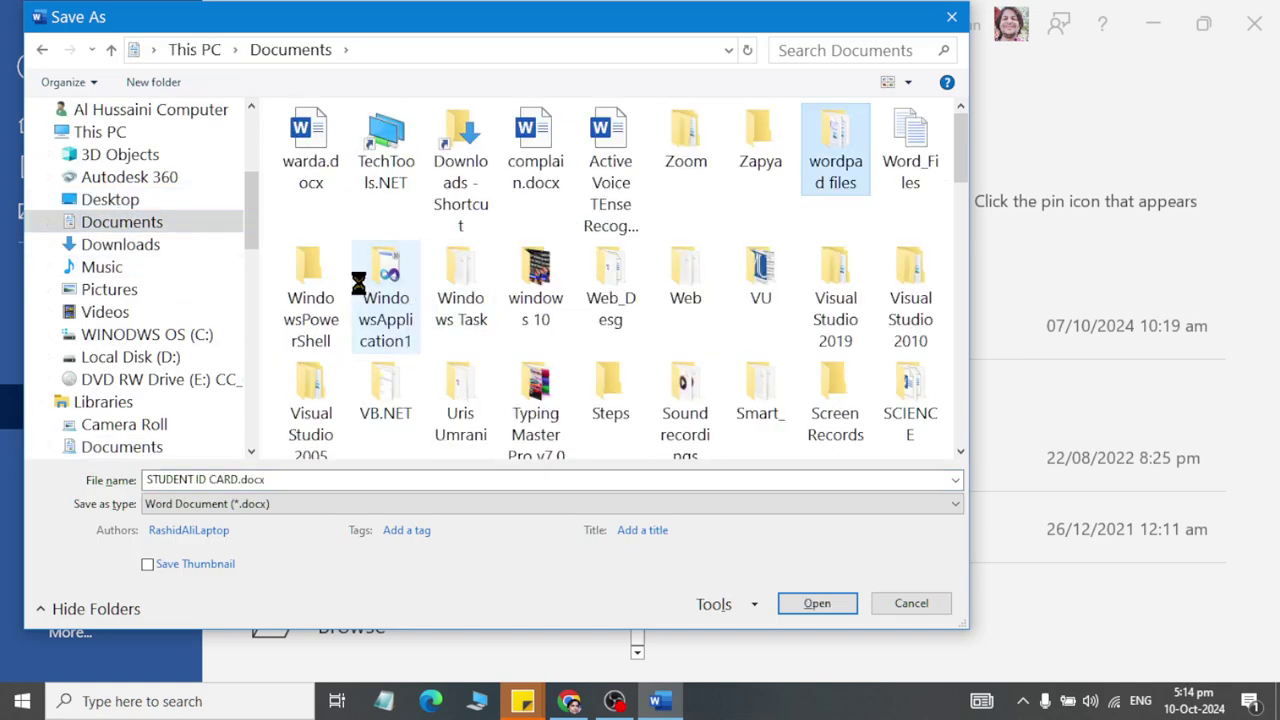
pyautogui.press('Return')
pyautogui.hotkey('alt', 'Left')
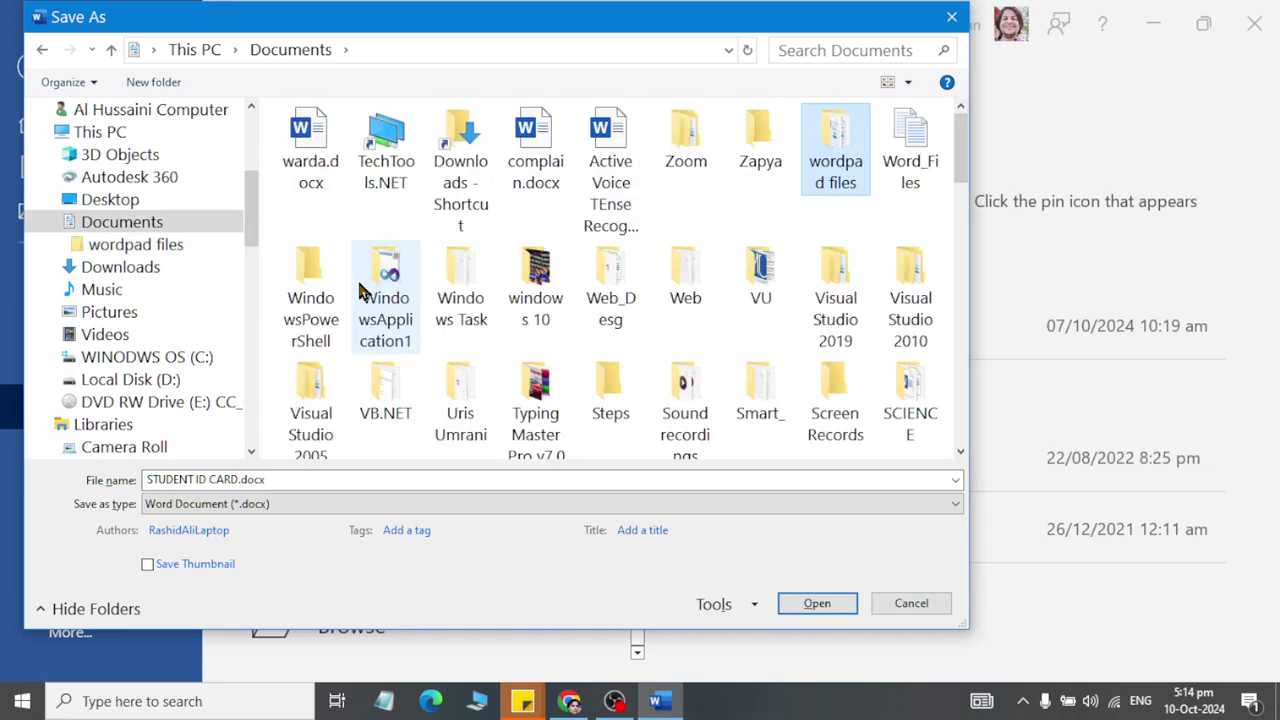
pyautogui.press('Right')
pyautogui.press('Return')
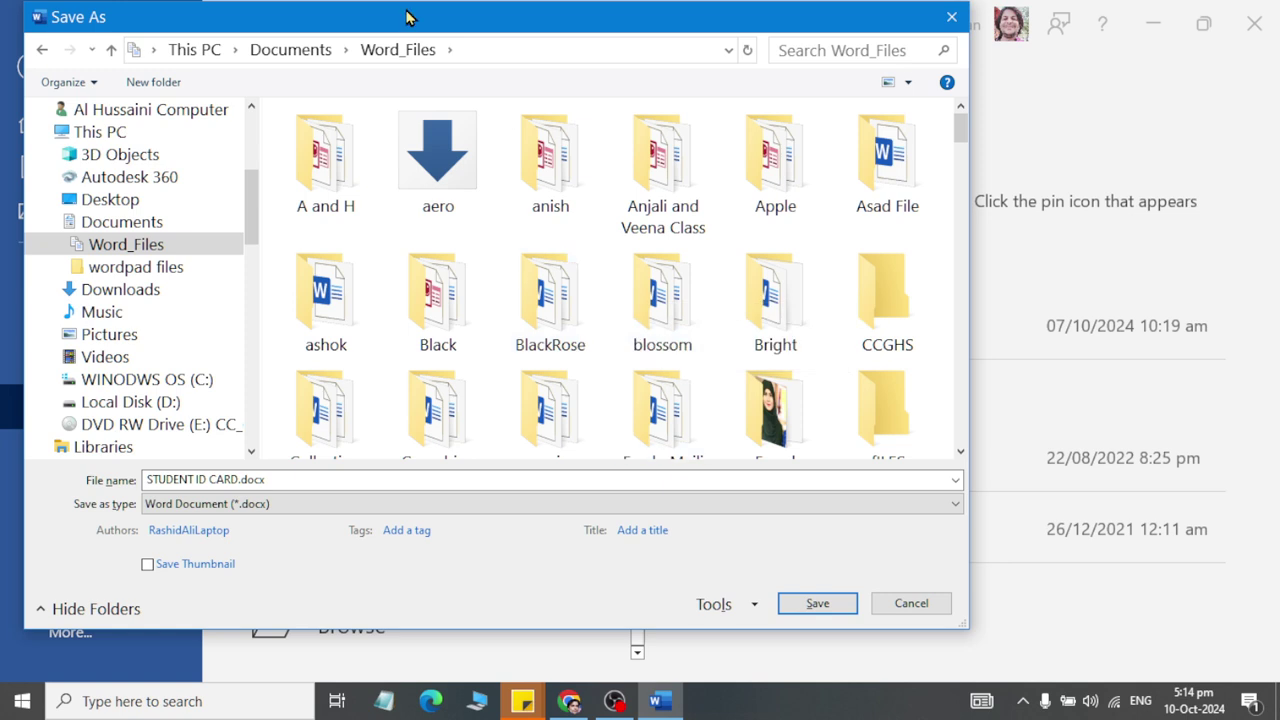
pyautogui.doubleClick(329, 198)
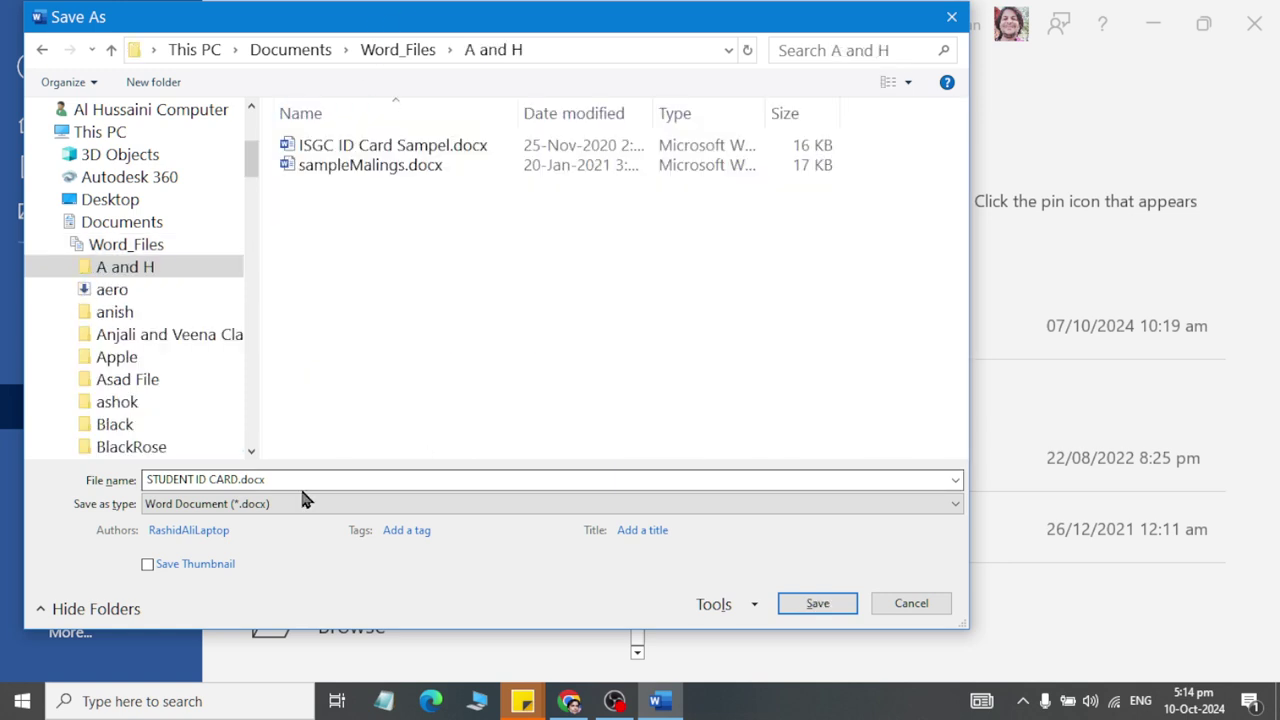
pyautogui.click(294, 481)
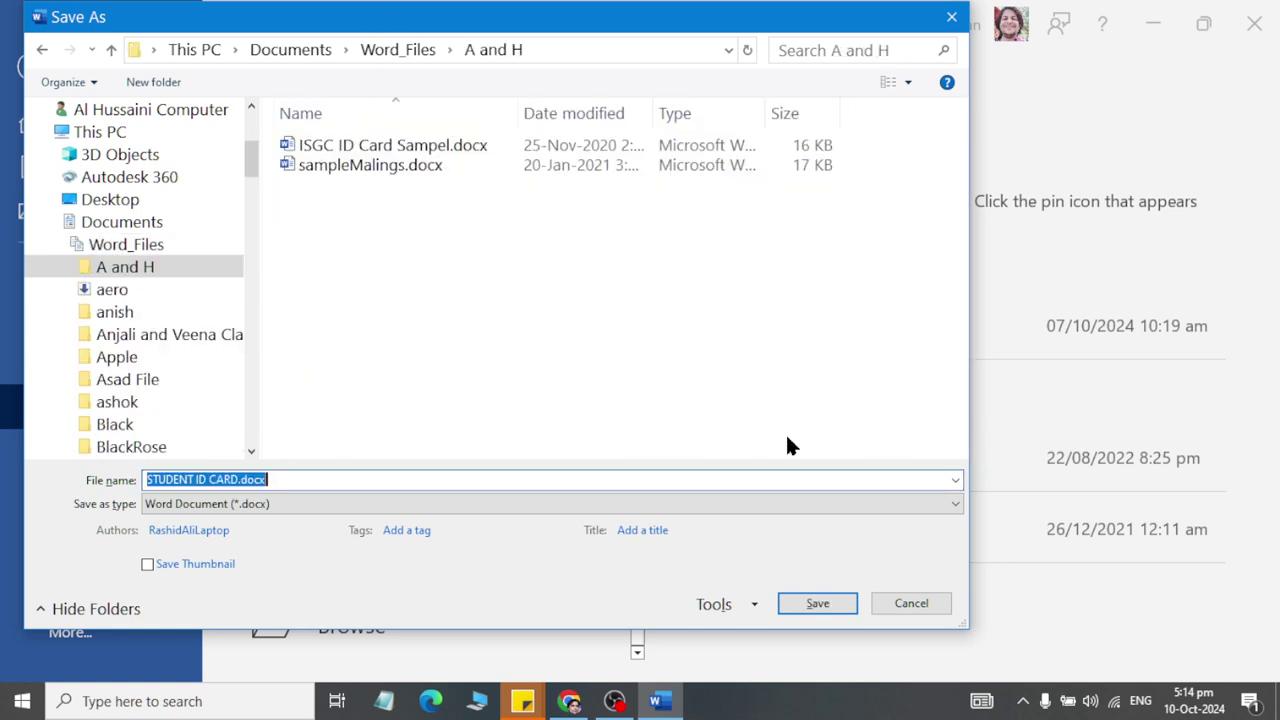
pyautogui.press('Return')
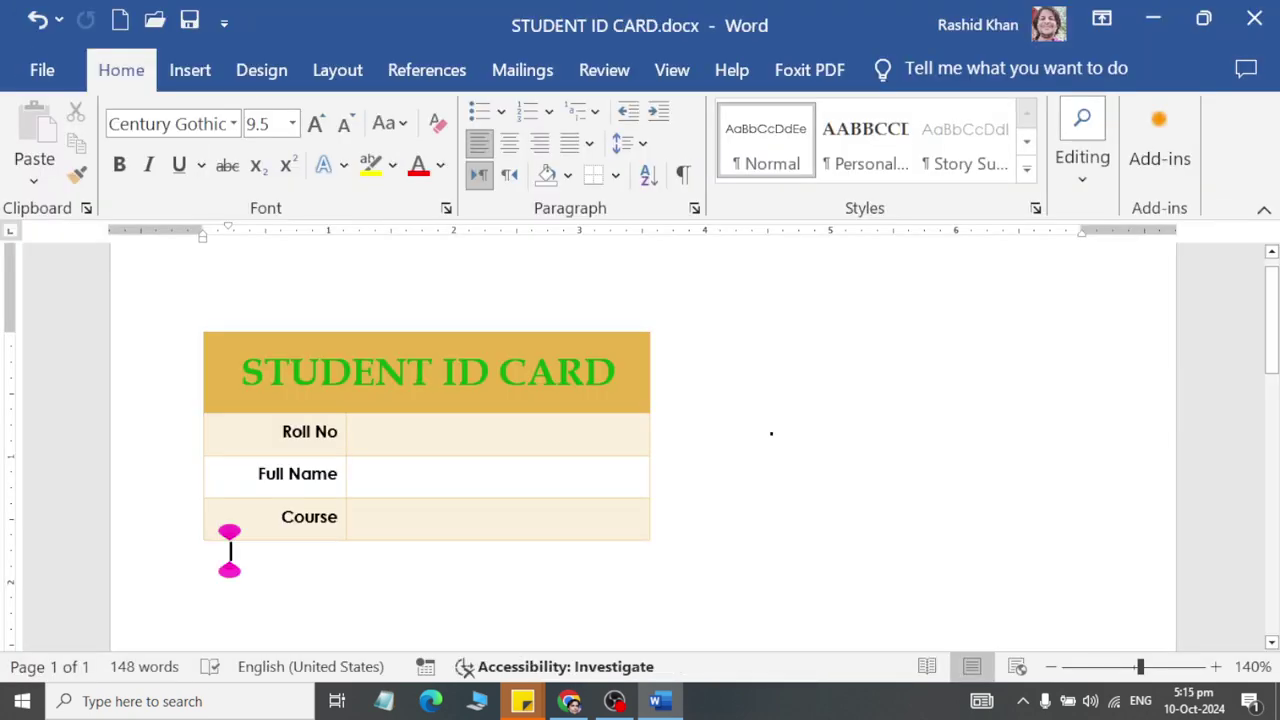
# With the caret in the Roll No value cell, show the Mailings Select Recipients options.
pyautogui.scroll(-2, 440, 372)
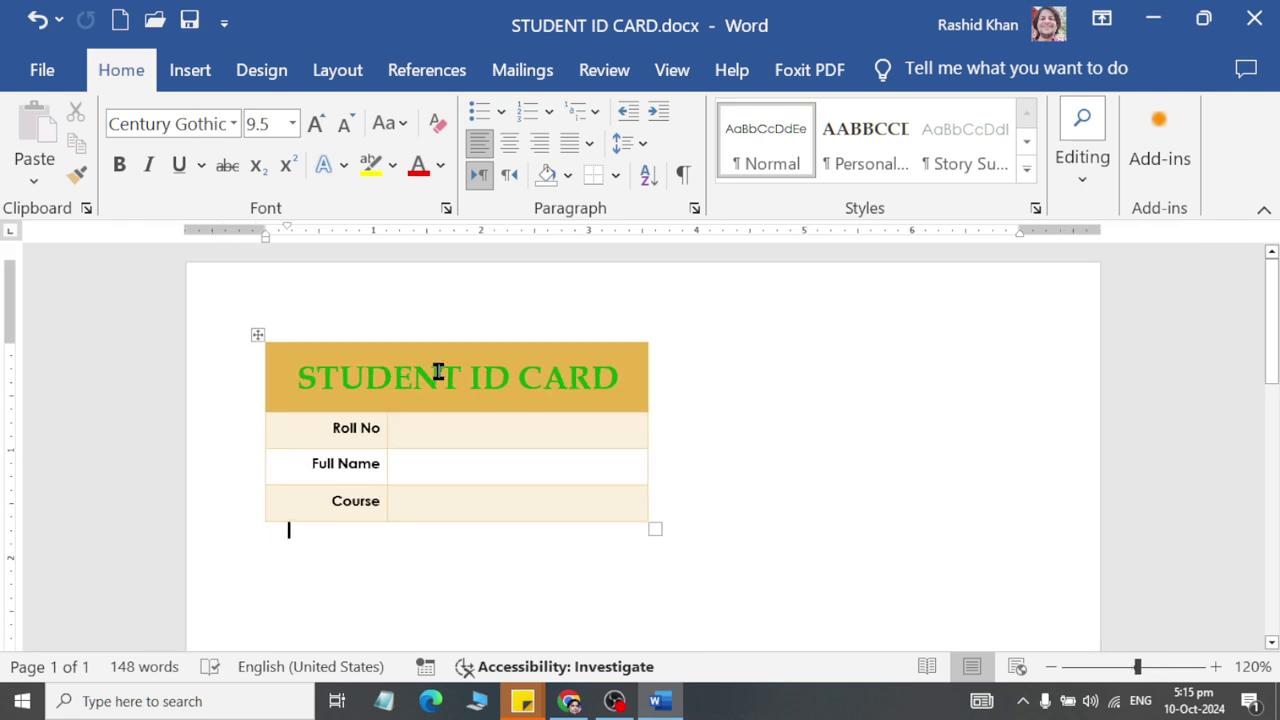
pyautogui.scroll(1, 486, 411)
pyautogui.click(497, 421)
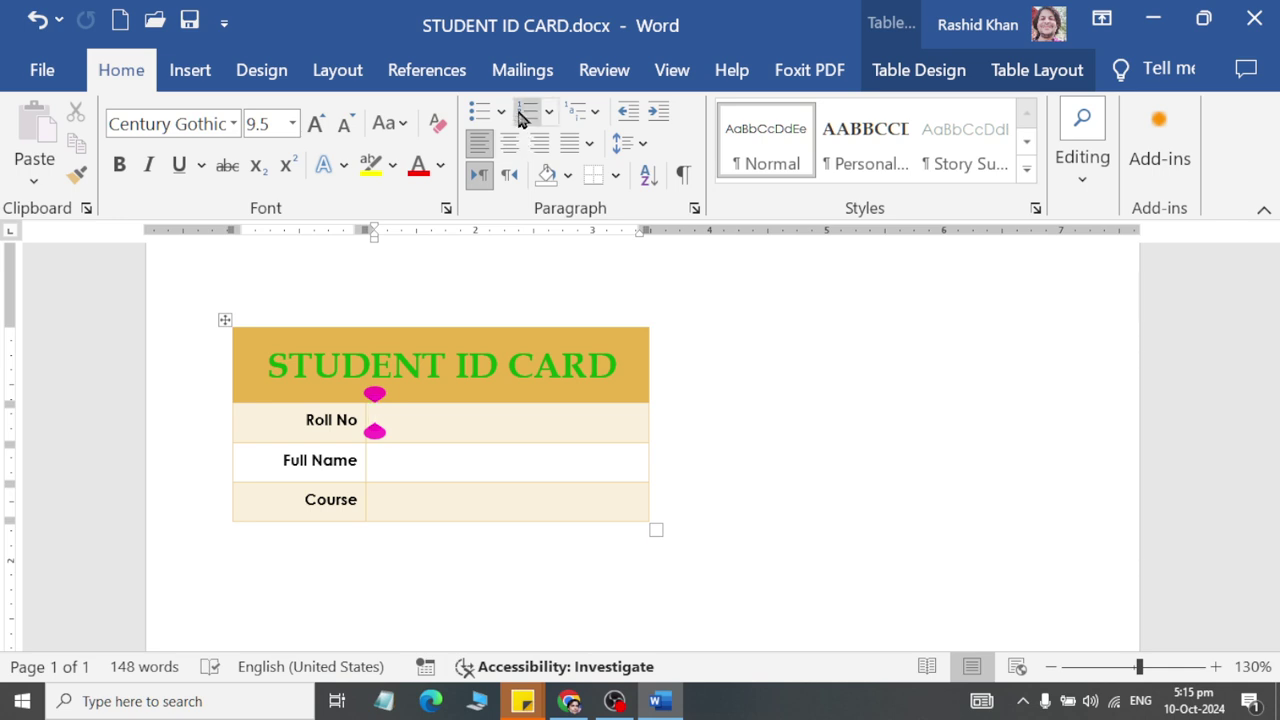
pyautogui.click(520, 72)
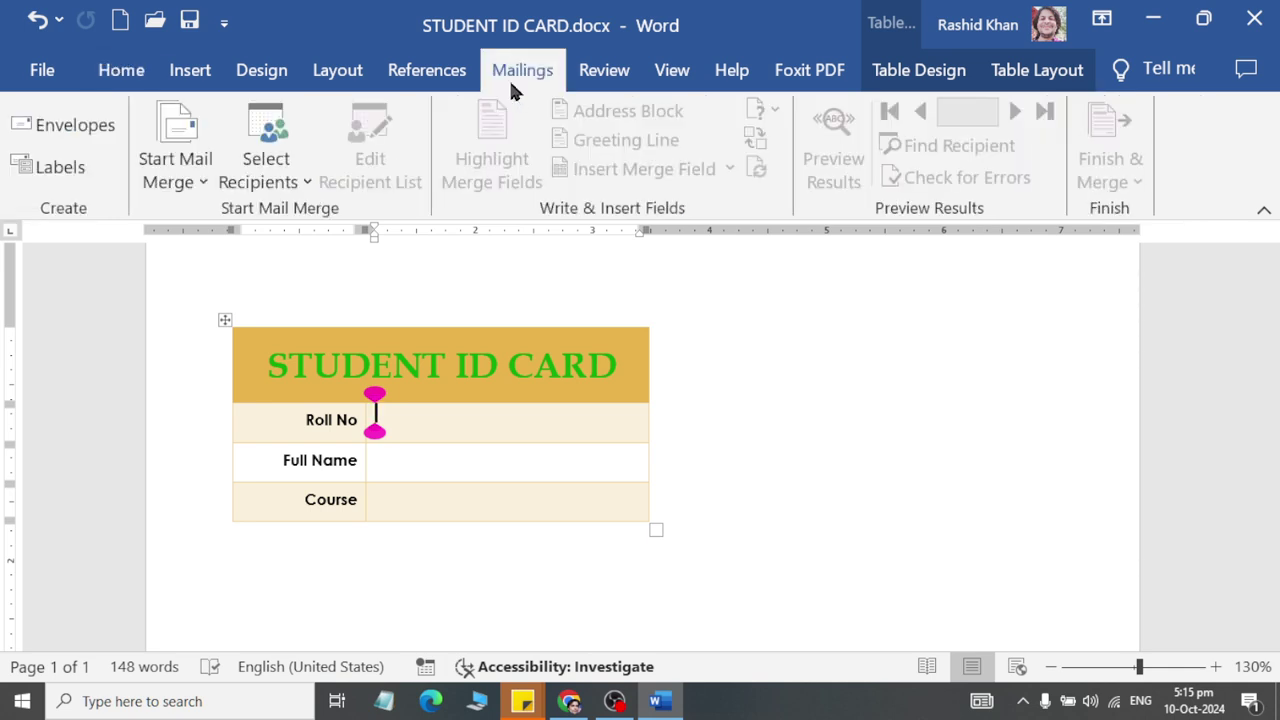
pyautogui.click(306, 183)
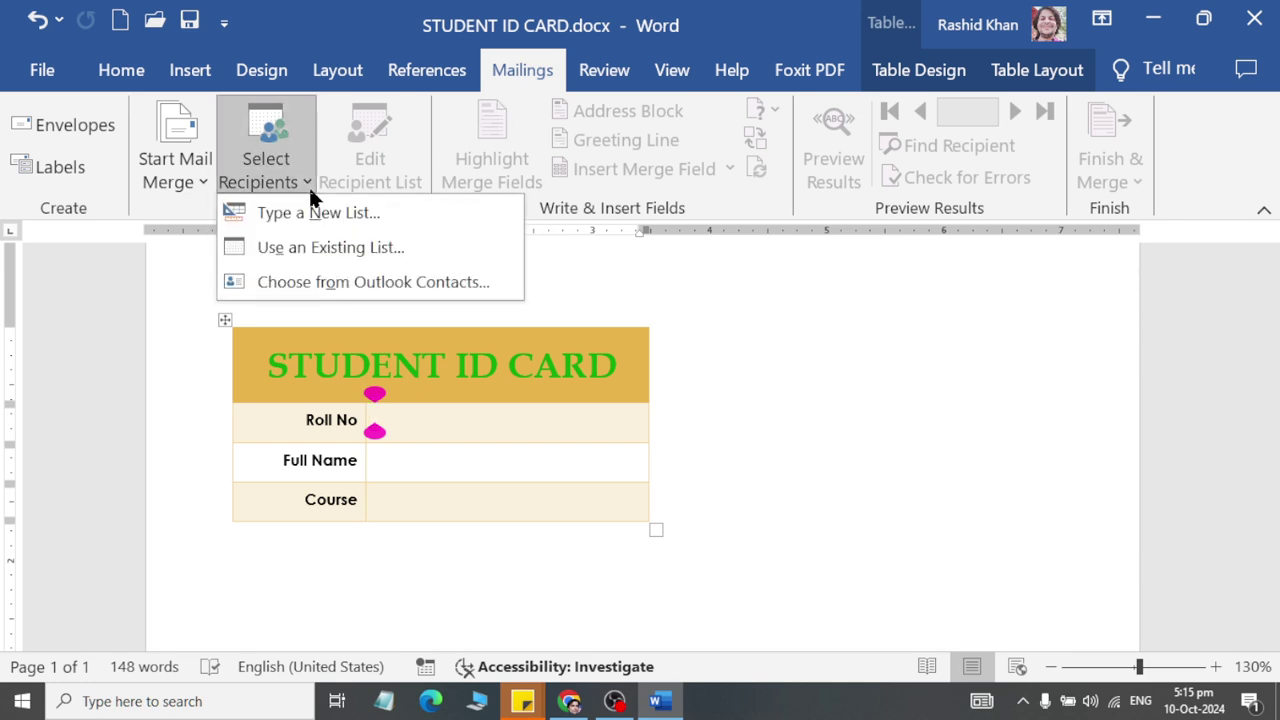
# Start a new typed recipient list and open its Customize Columns settings.
pyautogui.click(459, 219)
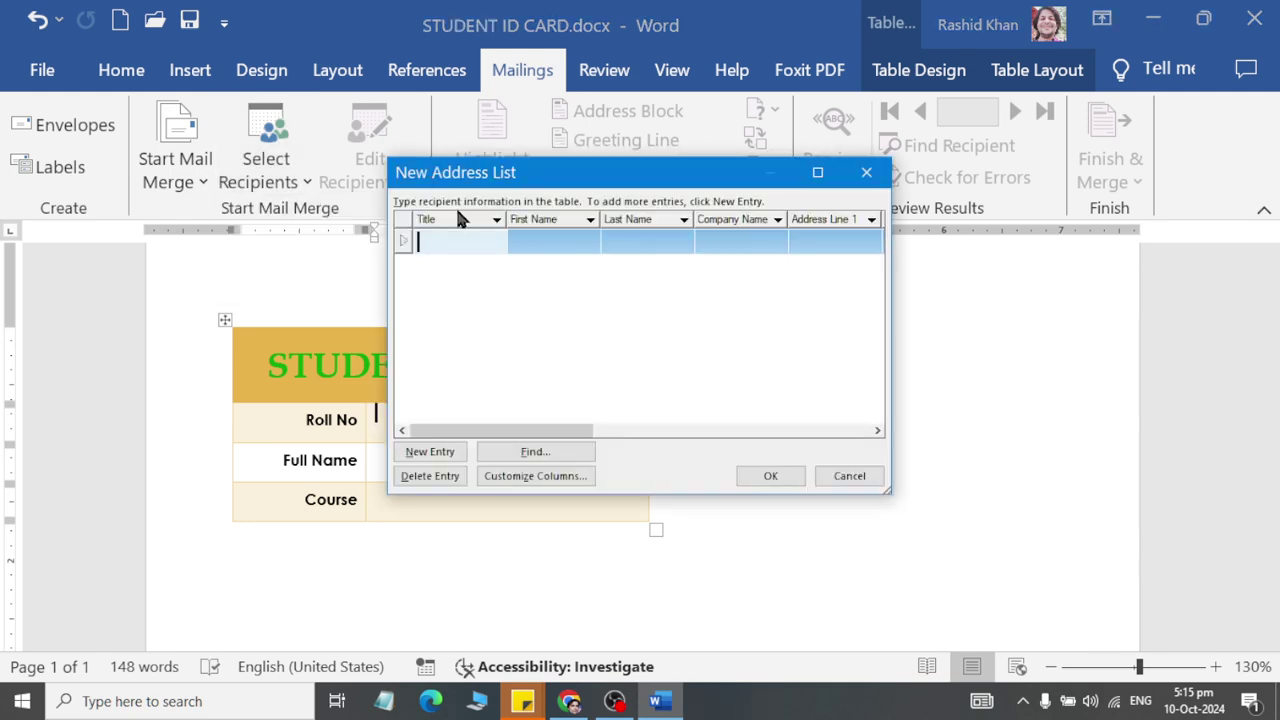
pyautogui.moveTo(458, 186); pyautogui.dragTo(641, 181)
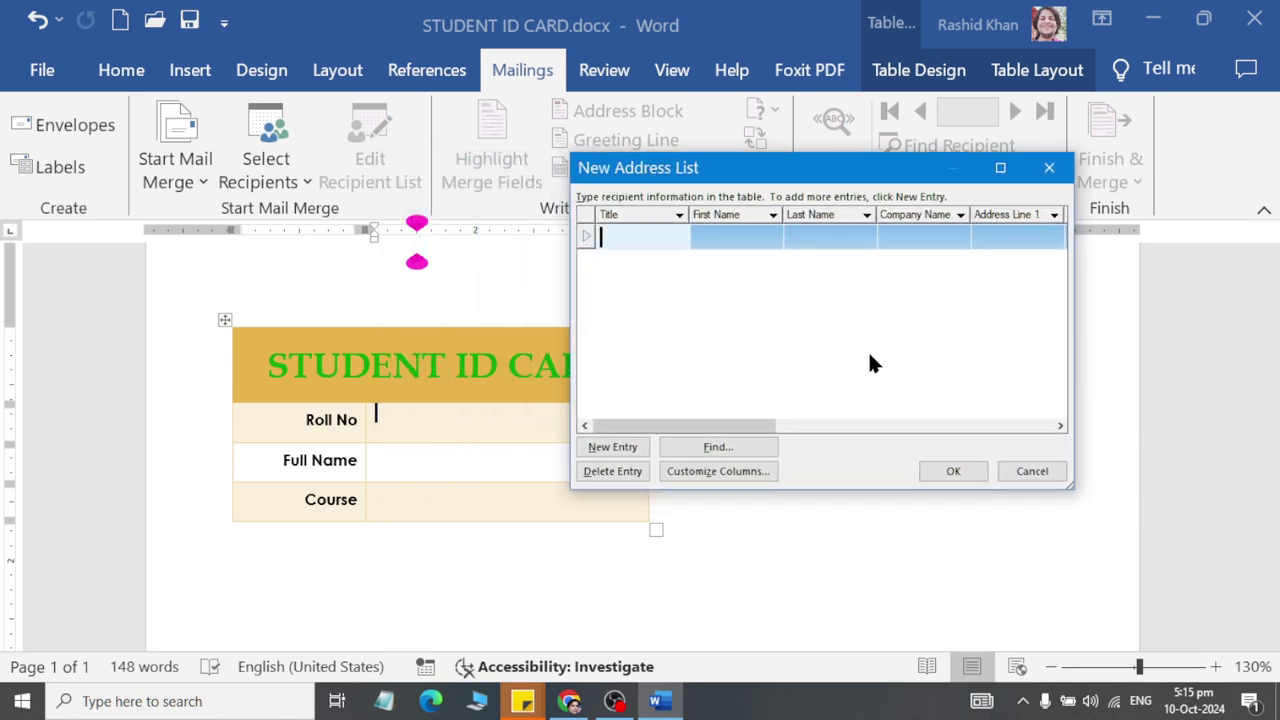
pyautogui.click(748, 473)
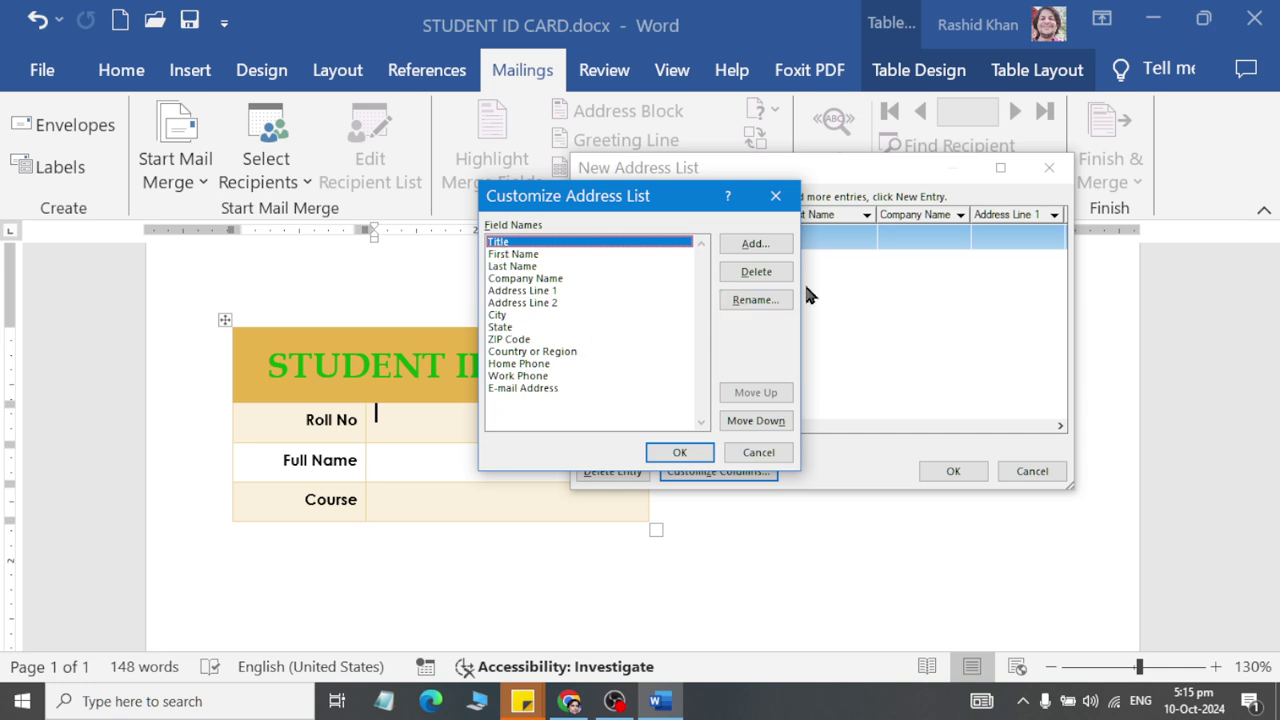
# Delete the Title, First Name, Last Name and Company Name fields from the new list.
pyautogui.click(778, 271)
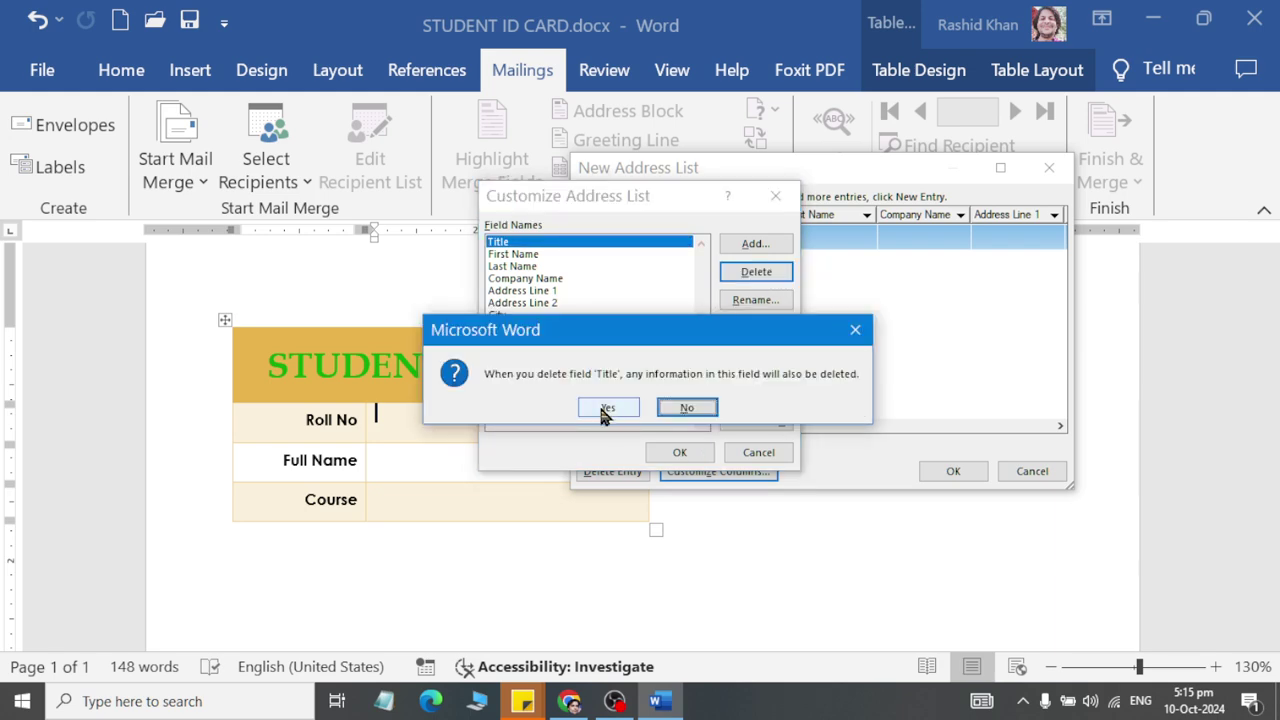
pyautogui.click(606, 408)
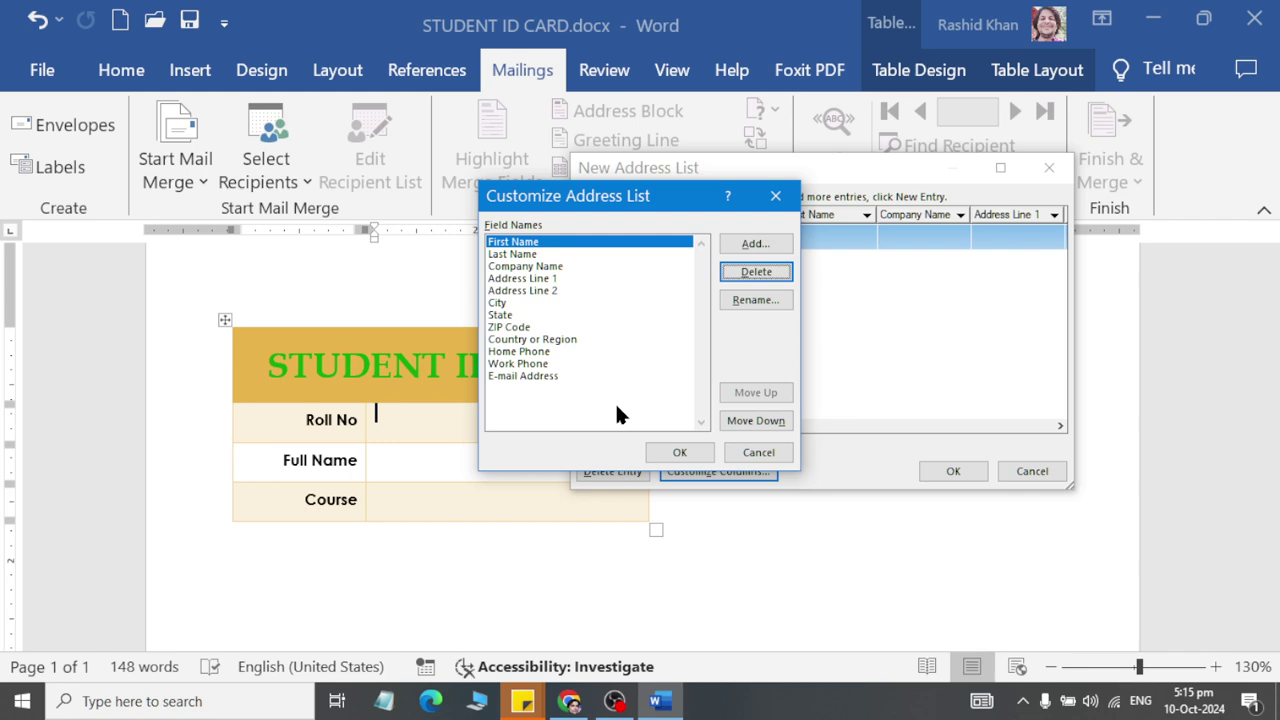
pyautogui.press('Return')
pyautogui.press('y')
pyautogui.press('Return')
pyautogui.press('y')
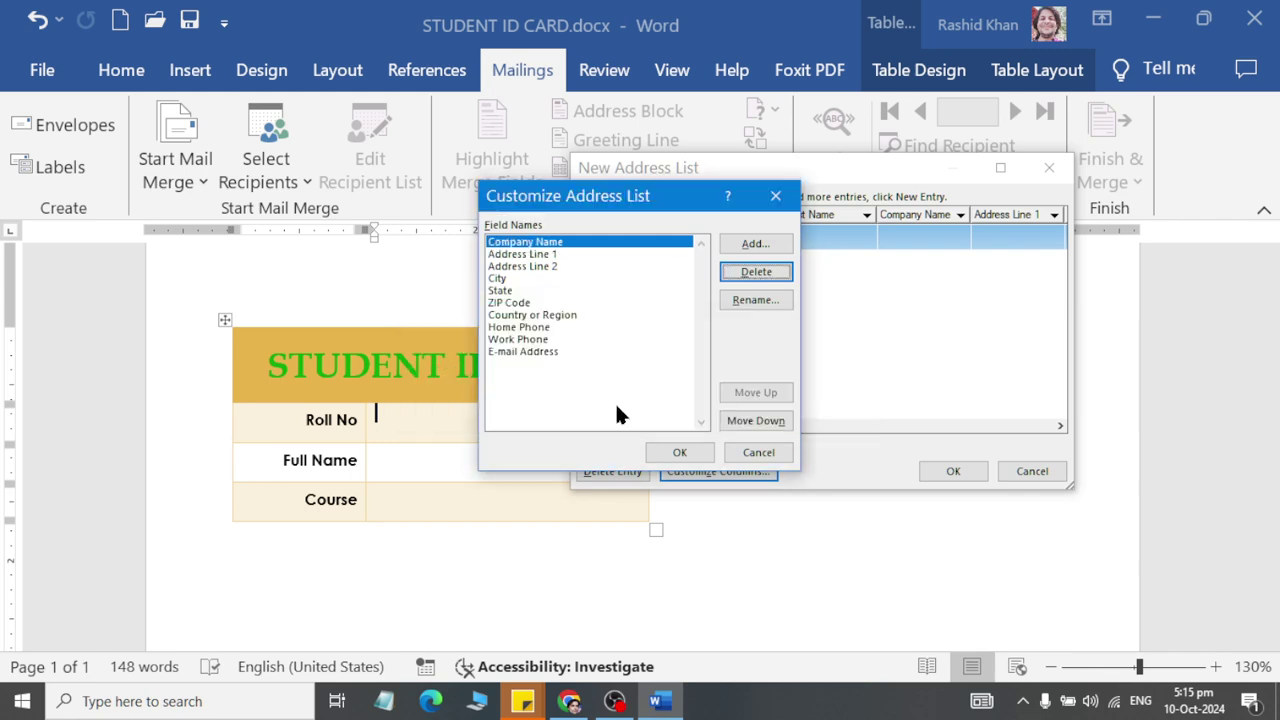
pyautogui.press('Return')
pyautogui.press('y')
# Delete the remaining address, city, state, ZIP, country and phone fields.
pyautogui.press('Return')
pyautogui.press('y')
pyautogui.press('Return')
pyautogui.press('y')
pyautogui.press('Return')
pyautogui.press('y')
pyautogui.press('Return')
pyautogui.press('y')
pyautogui.press('Return')
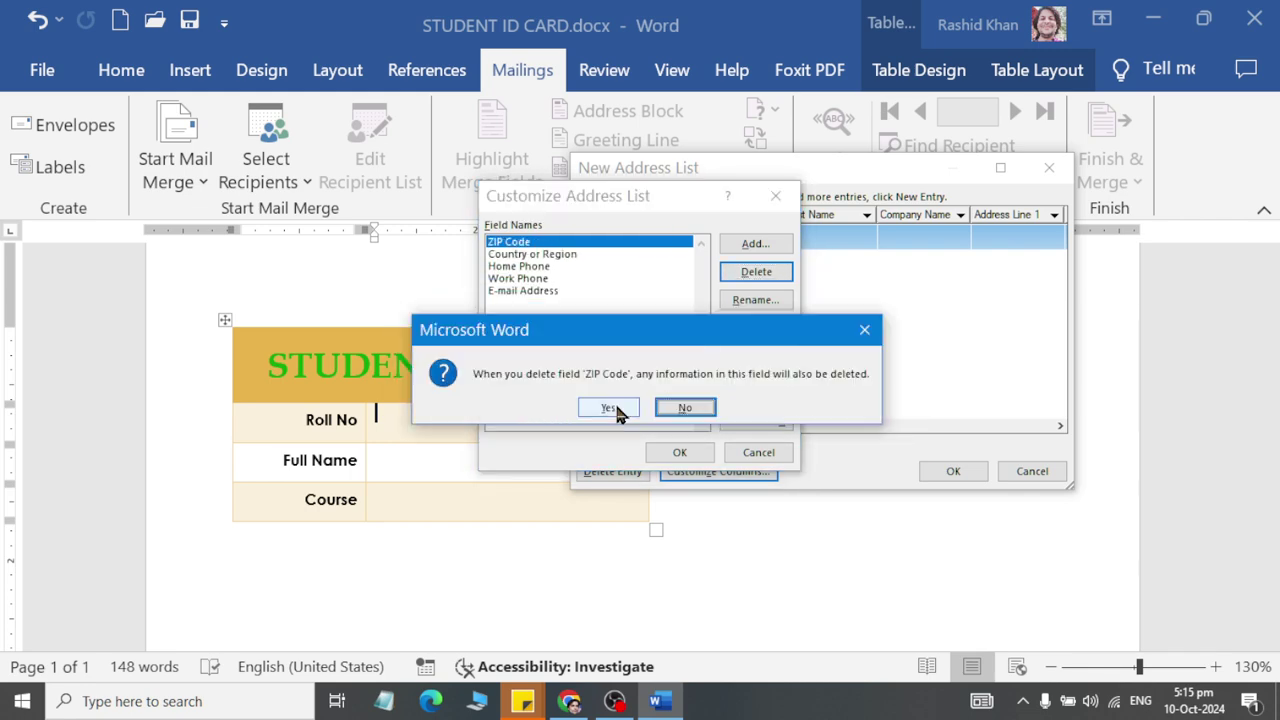
pyautogui.press('y')
pyautogui.press('Return')
pyautogui.press('y')
pyautogui.press('Return')
pyautogui.press('y')
pyautogui.press('Return')
pyautogui.press('y')
pyautogui.press('Return')
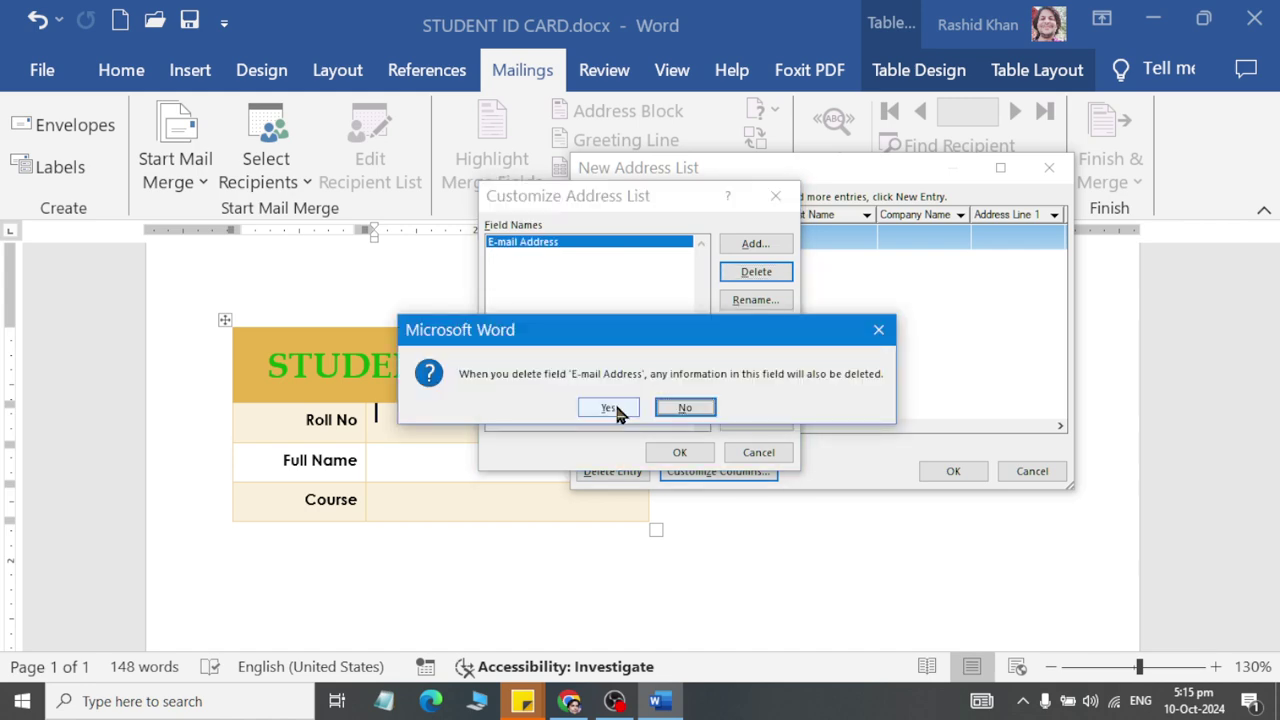
pyautogui.press('y')
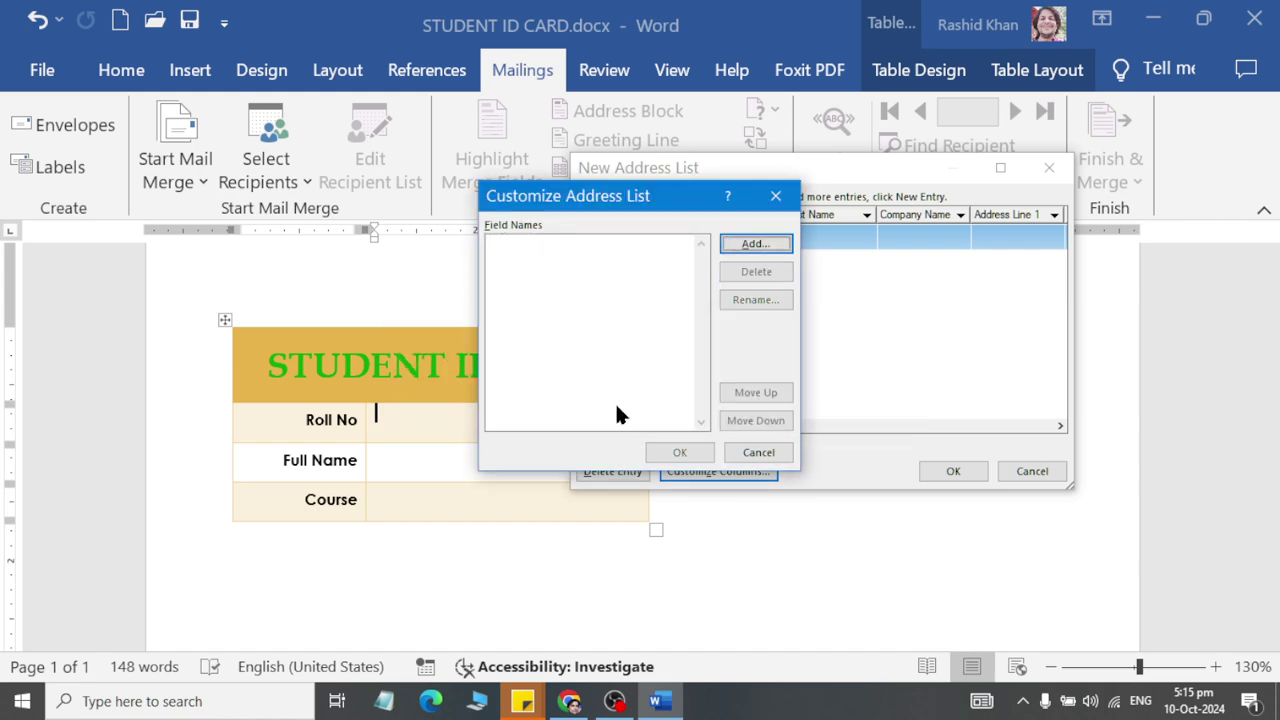
# Add custom columns rollno, fullname and course to the address list and apply them.
pyautogui.click(755, 248)
pyautogui.write('rollno')
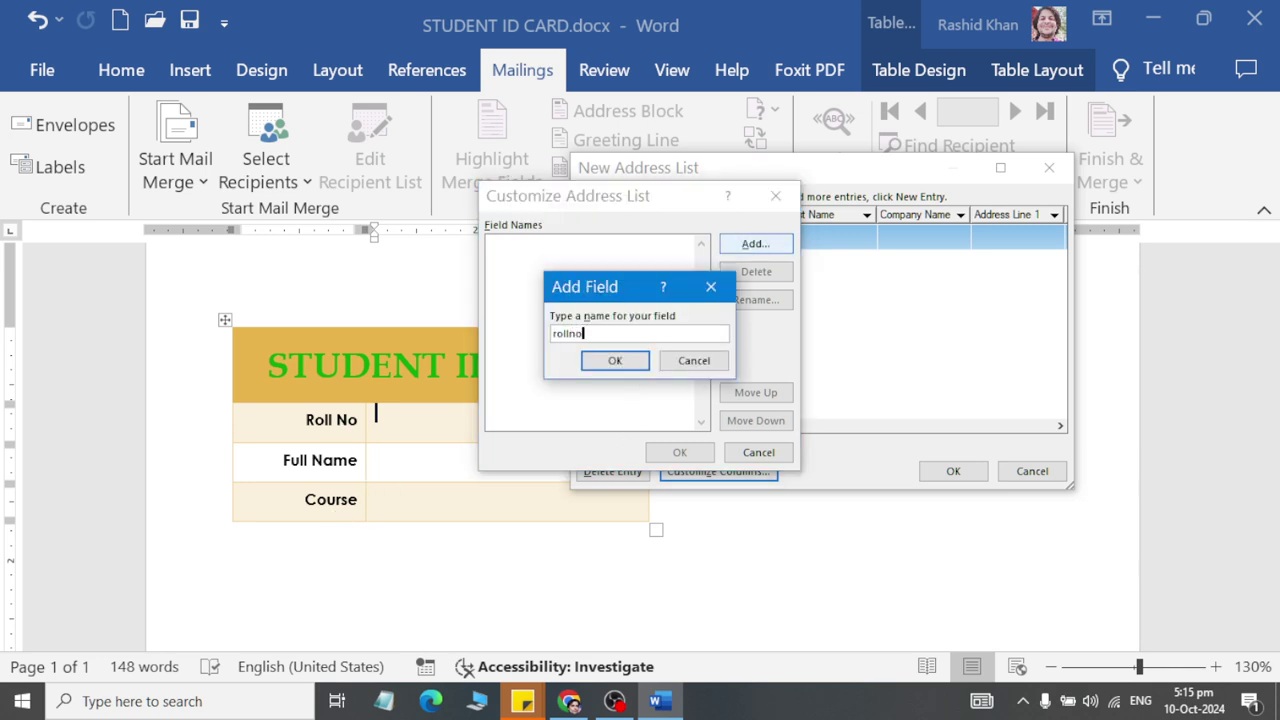
pyautogui.press('Return')
pyautogui.click(755, 246)
pyautogui.write('fu')
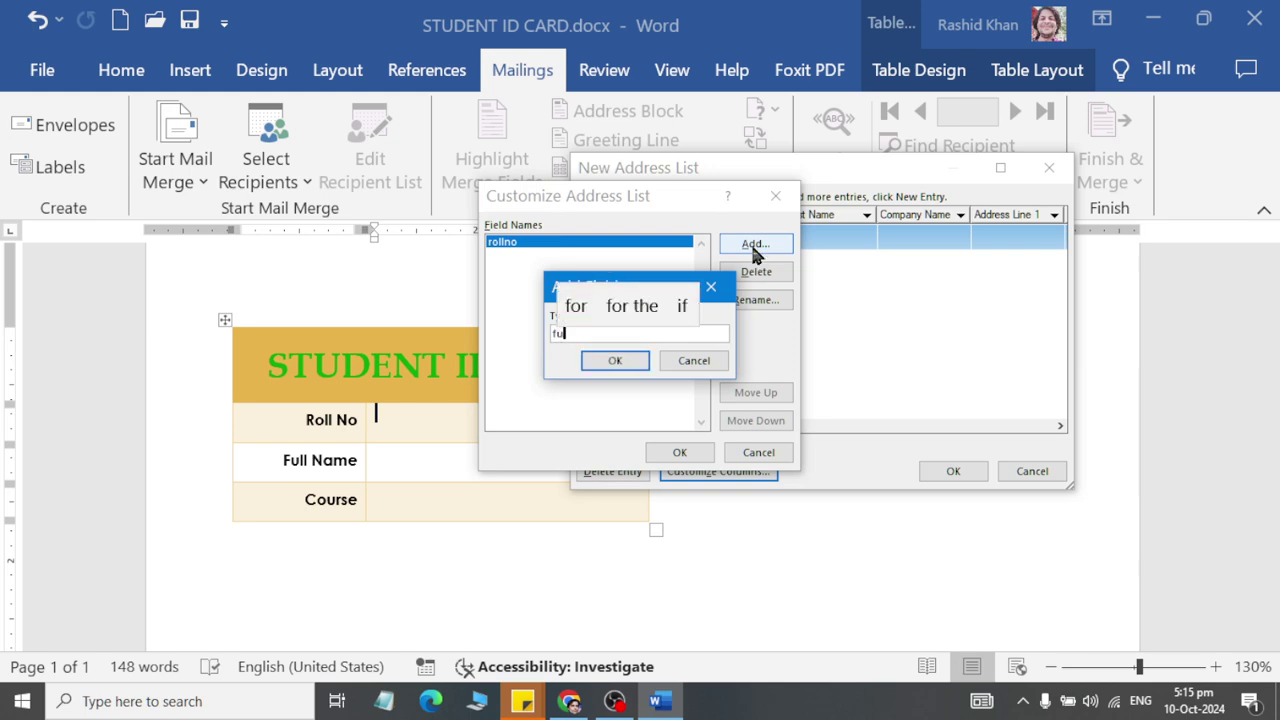
pyautogui.write('llname')
pyautogui.press('Return')
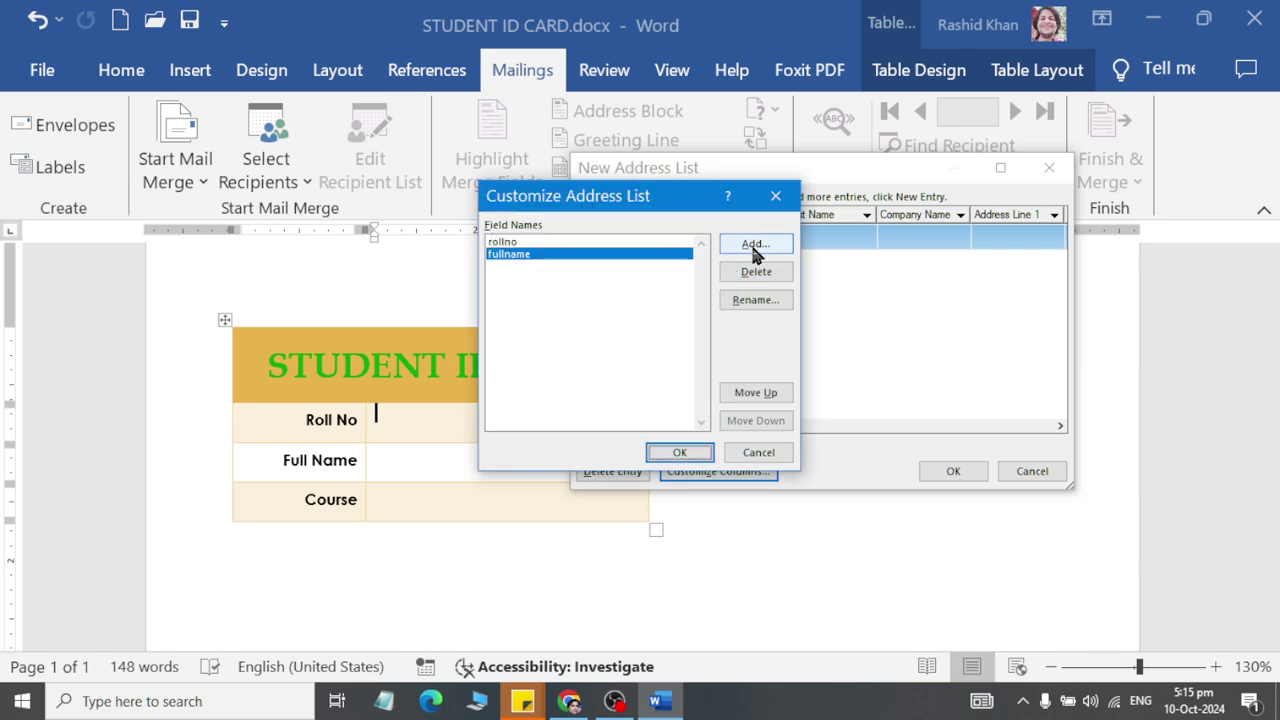
pyautogui.click(755, 250)
pyautogui.write('cour')
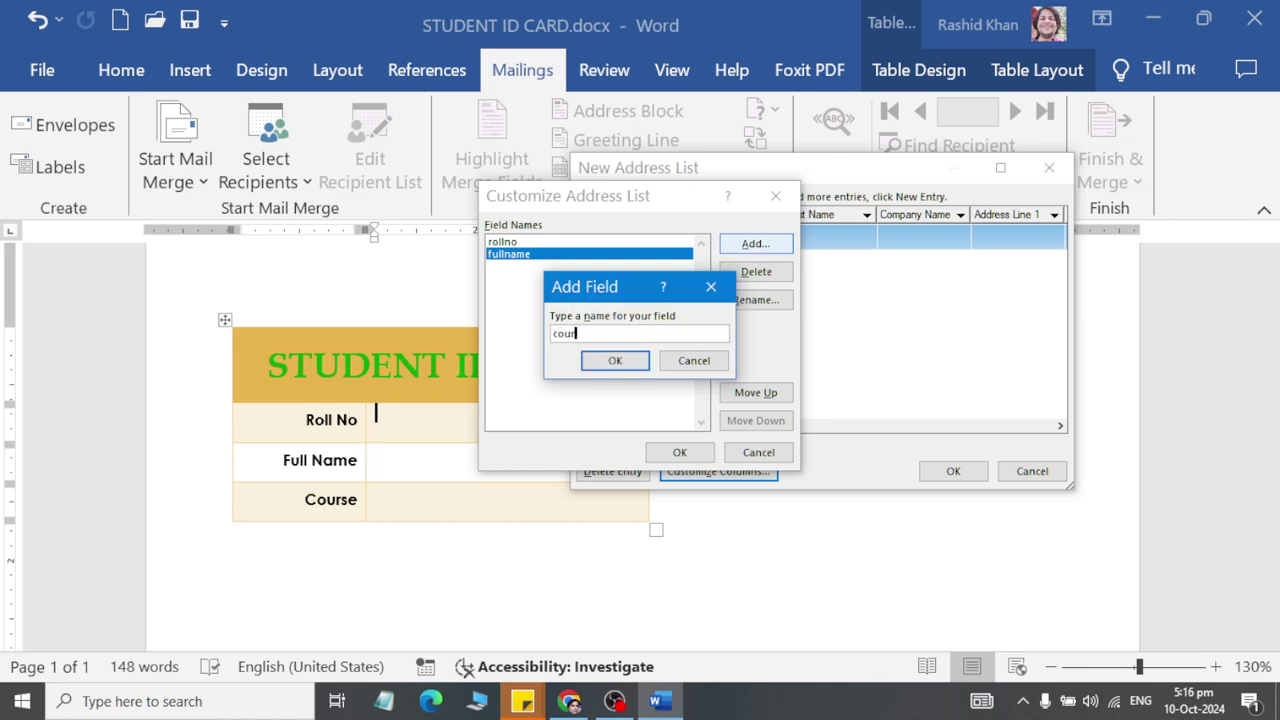
pyautogui.write('se')
pyautogui.press('Return')
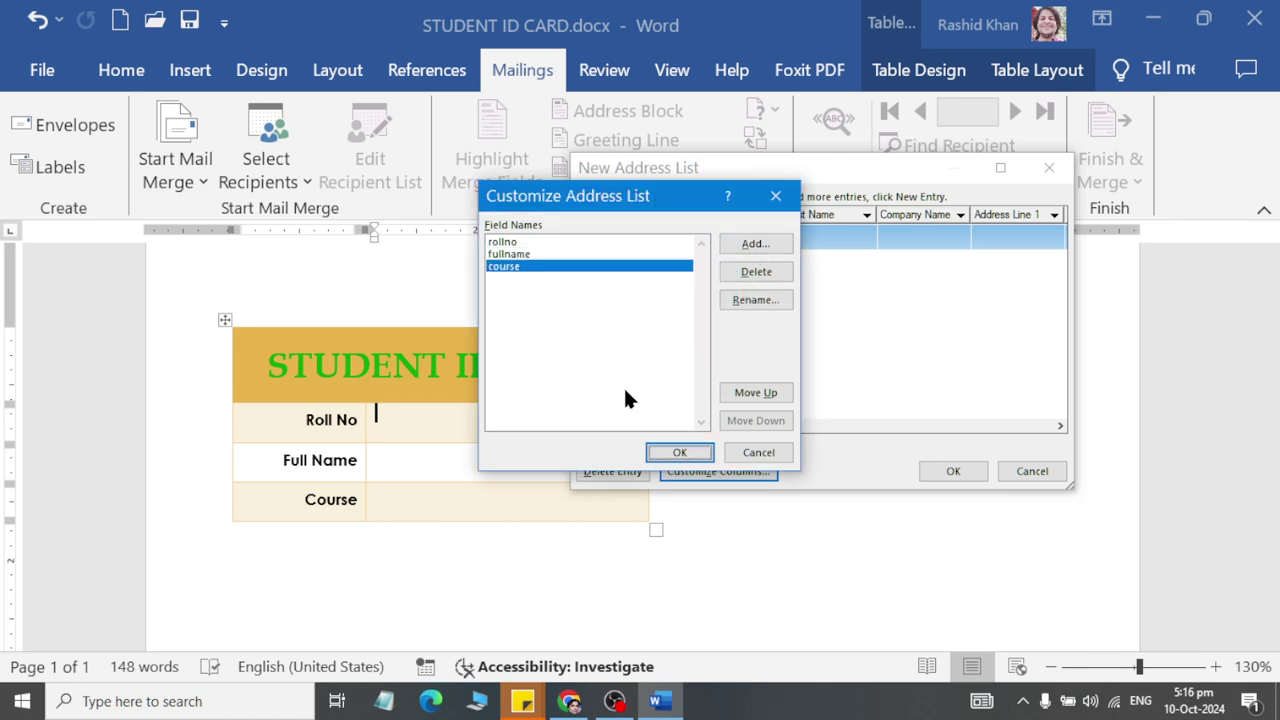
pyautogui.click(679, 452)
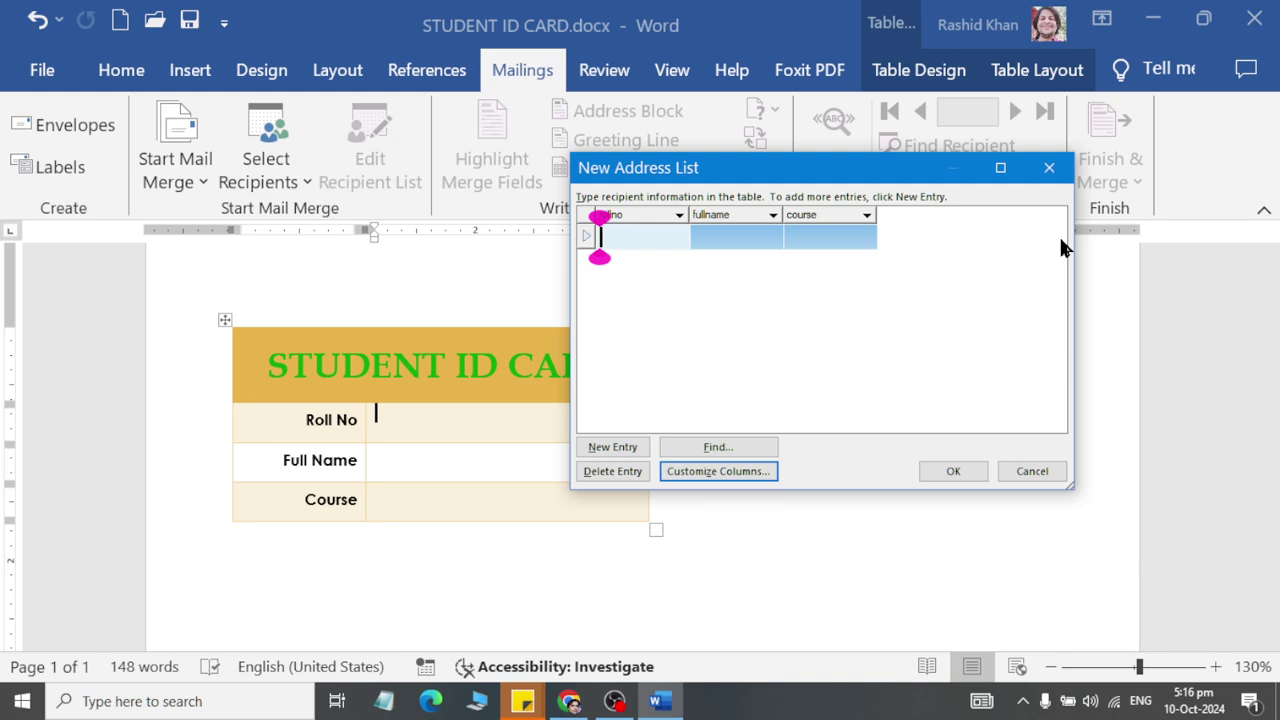
# Enter the first record: rollno 4423, the student's full name, and course ACIT.
pyautogui.write('4423')
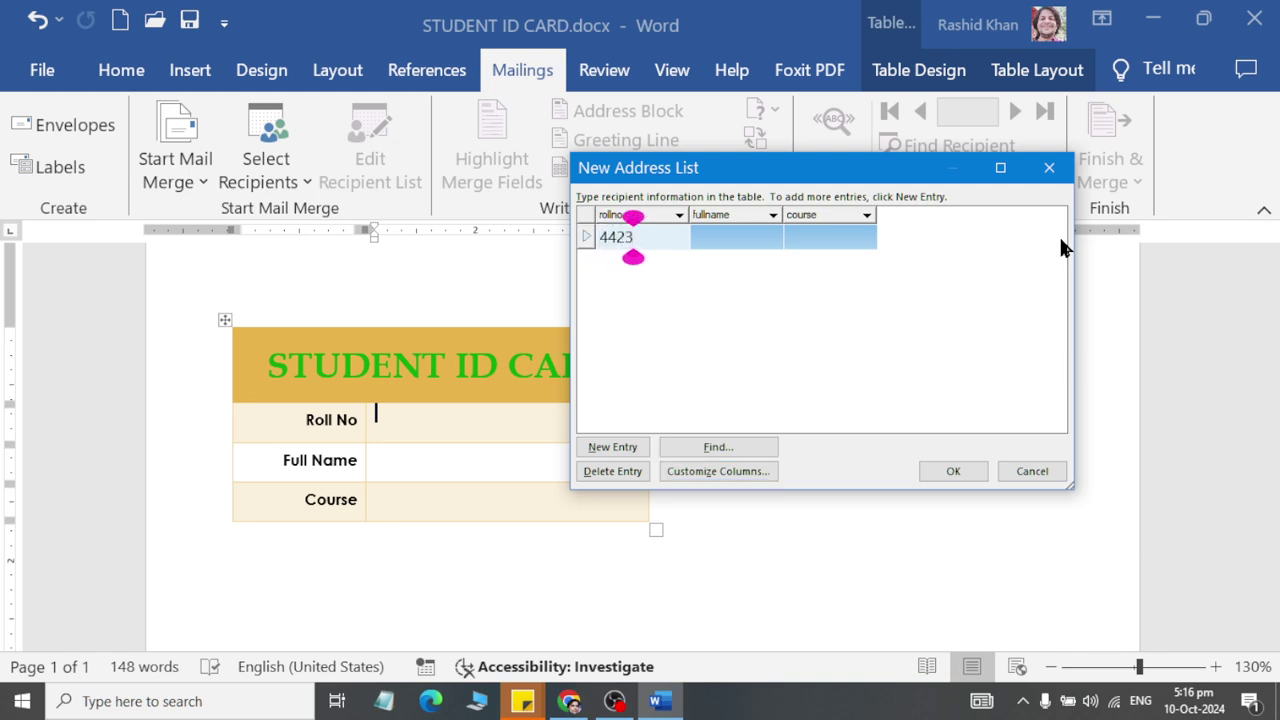
pyautogui.press('Tab')
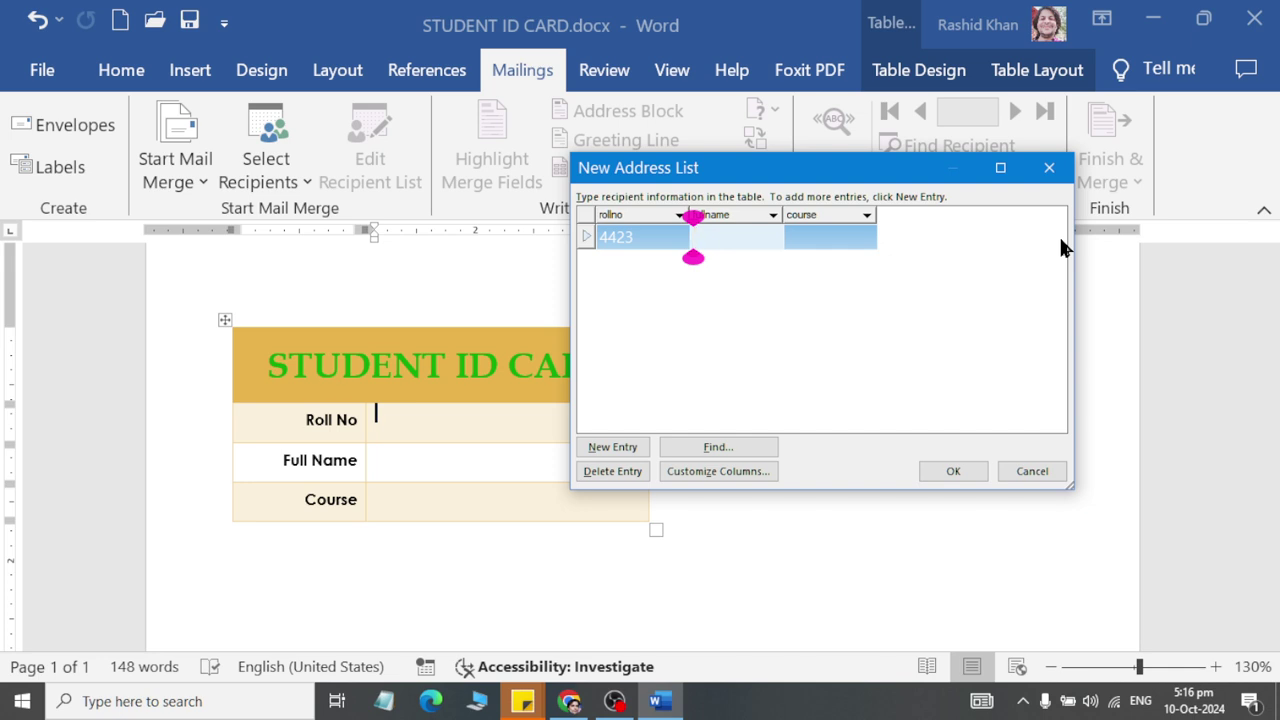
pyautogui.write('Kas')
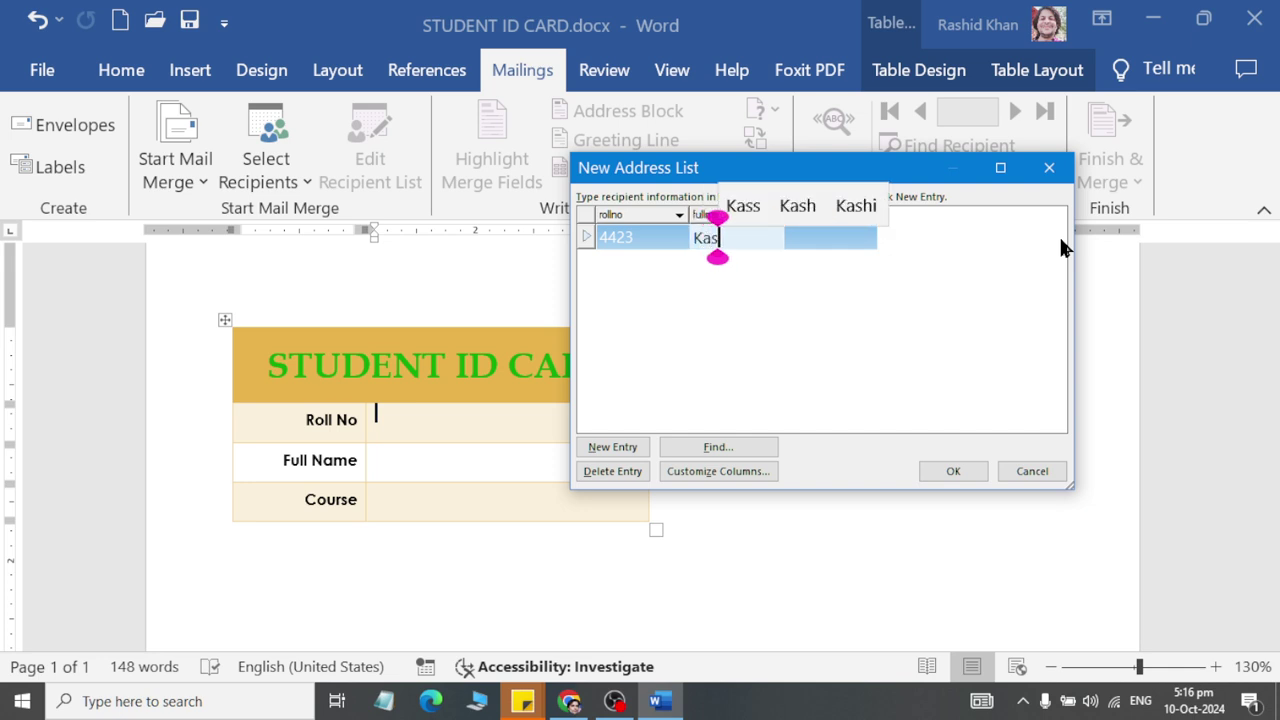
pyautogui.write('haf')
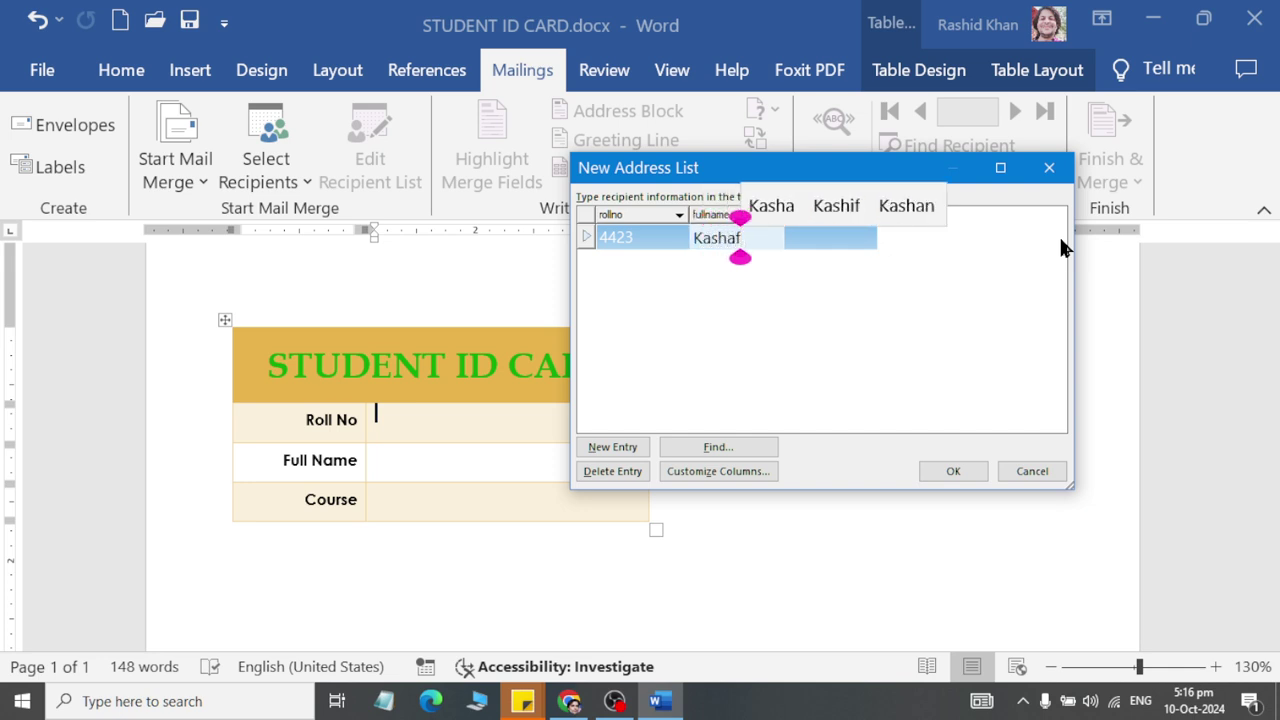
pyautogui.press('Tab')
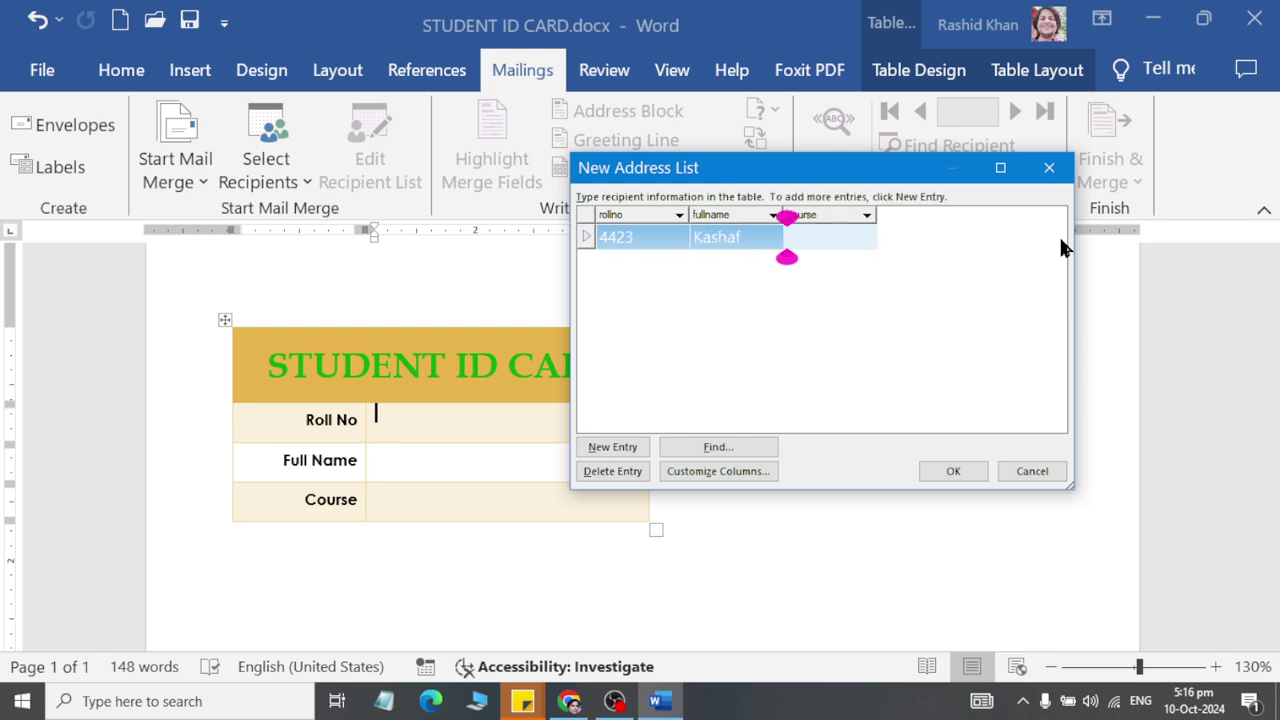
pyautogui.write('ACIT')
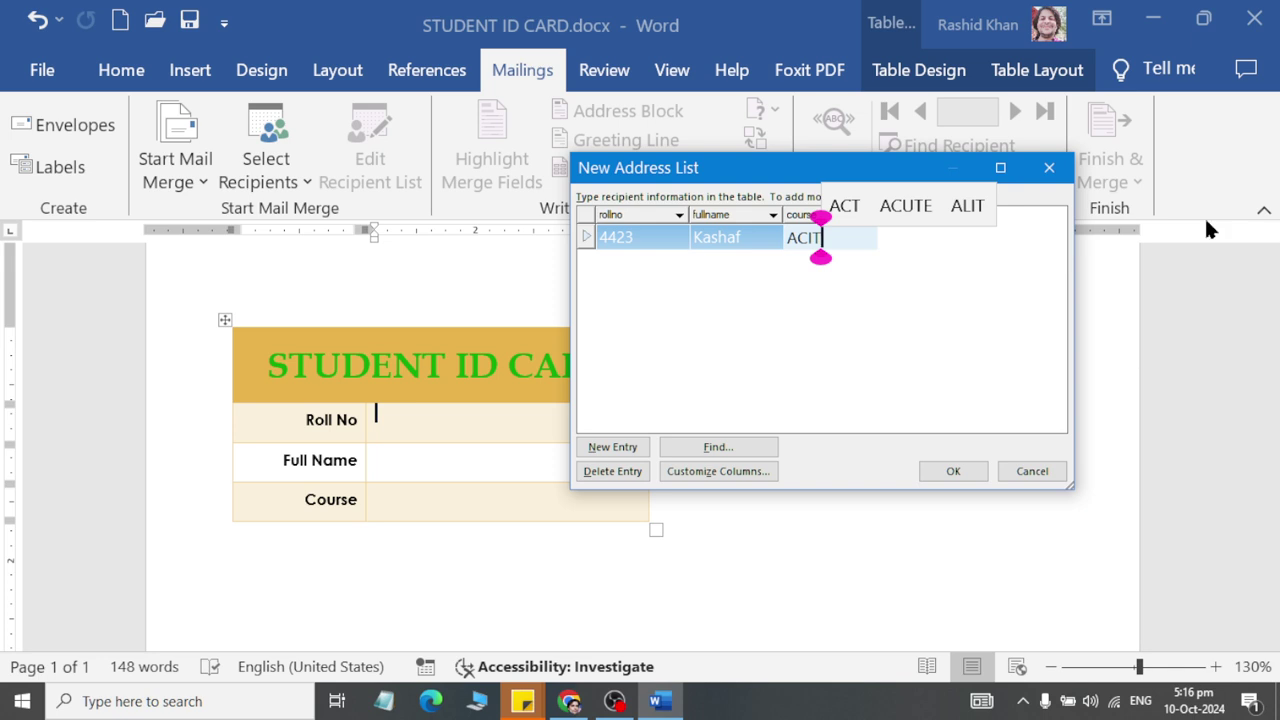
# Add a second record with rollno 1234, the student's full name and course ADIT, then close the list.
pyautogui.click(612, 447)
pyautogui.write('1')
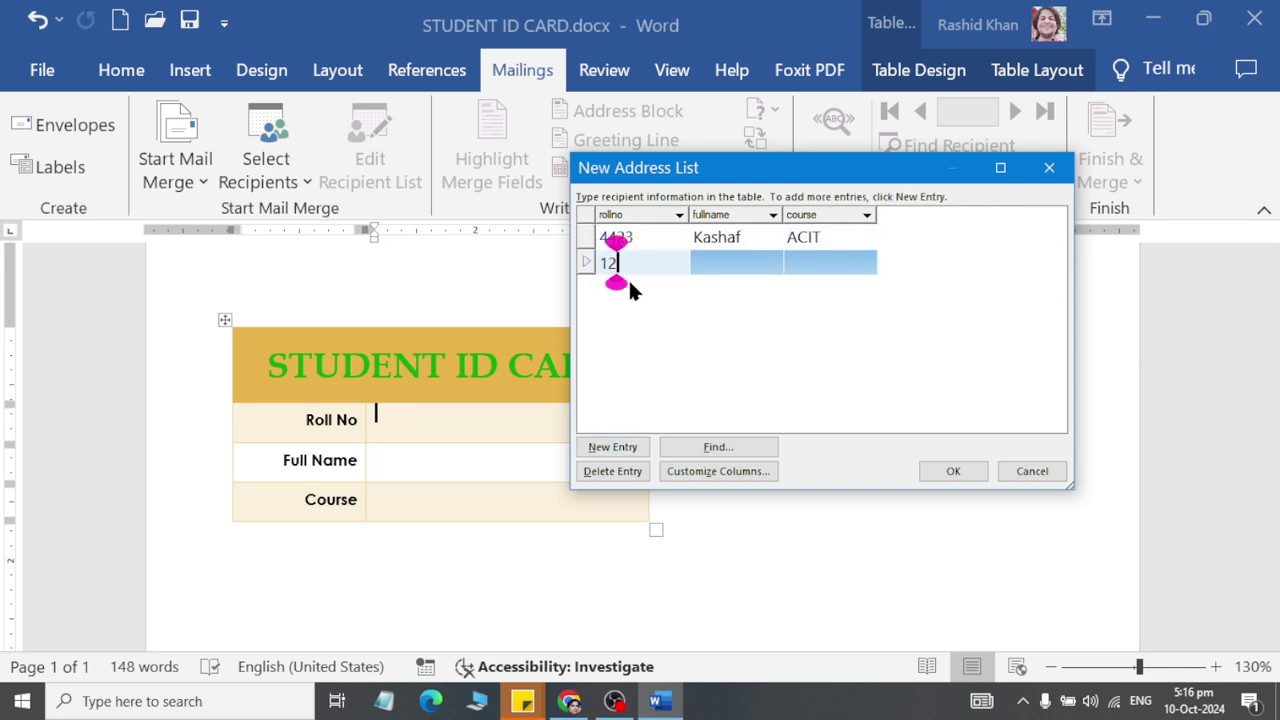
pyautogui.write('234')
pyautogui.press('Tab')
pyautogui.write('A')
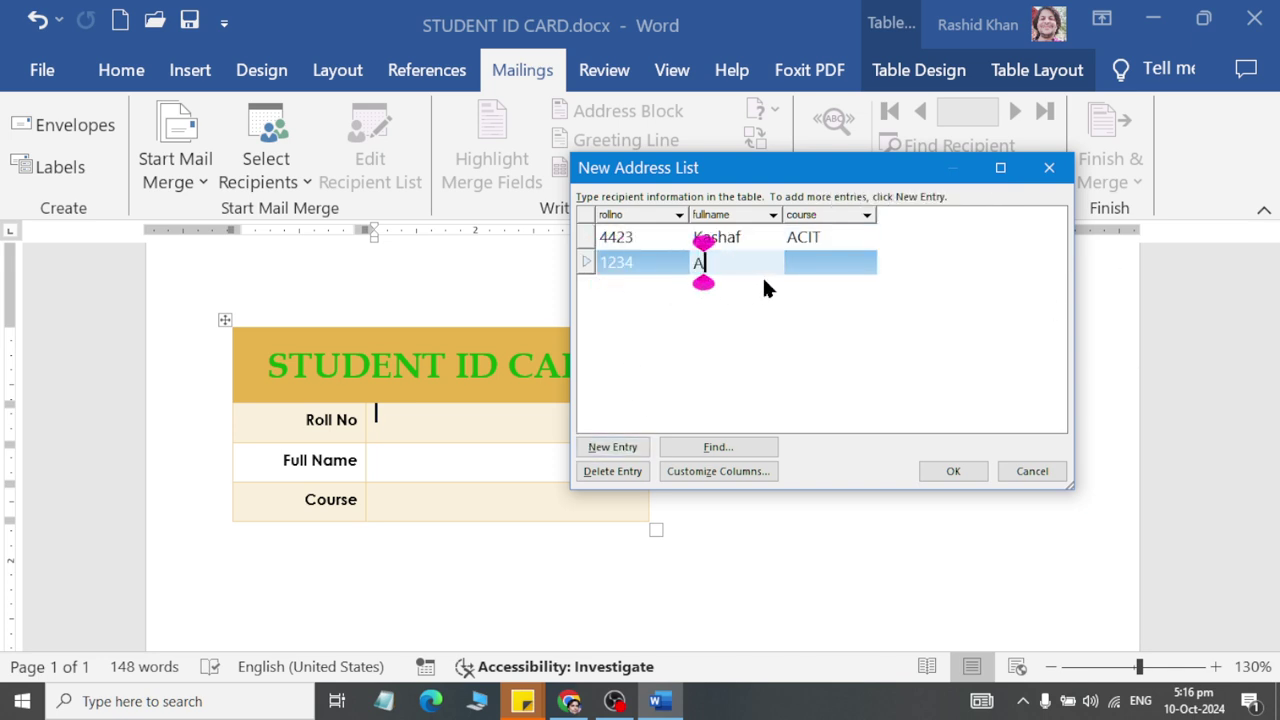
pyautogui.write('liza')
pyautogui.press('Tab')
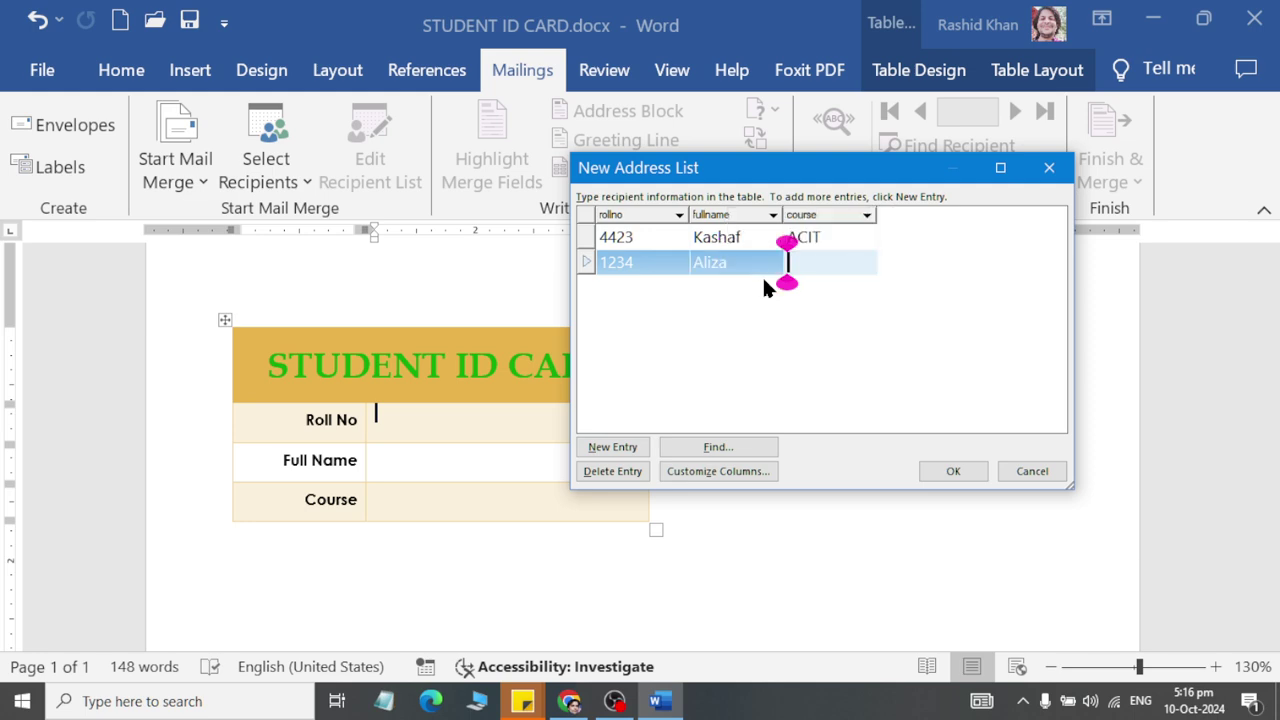
pyautogui.write('ADIT')
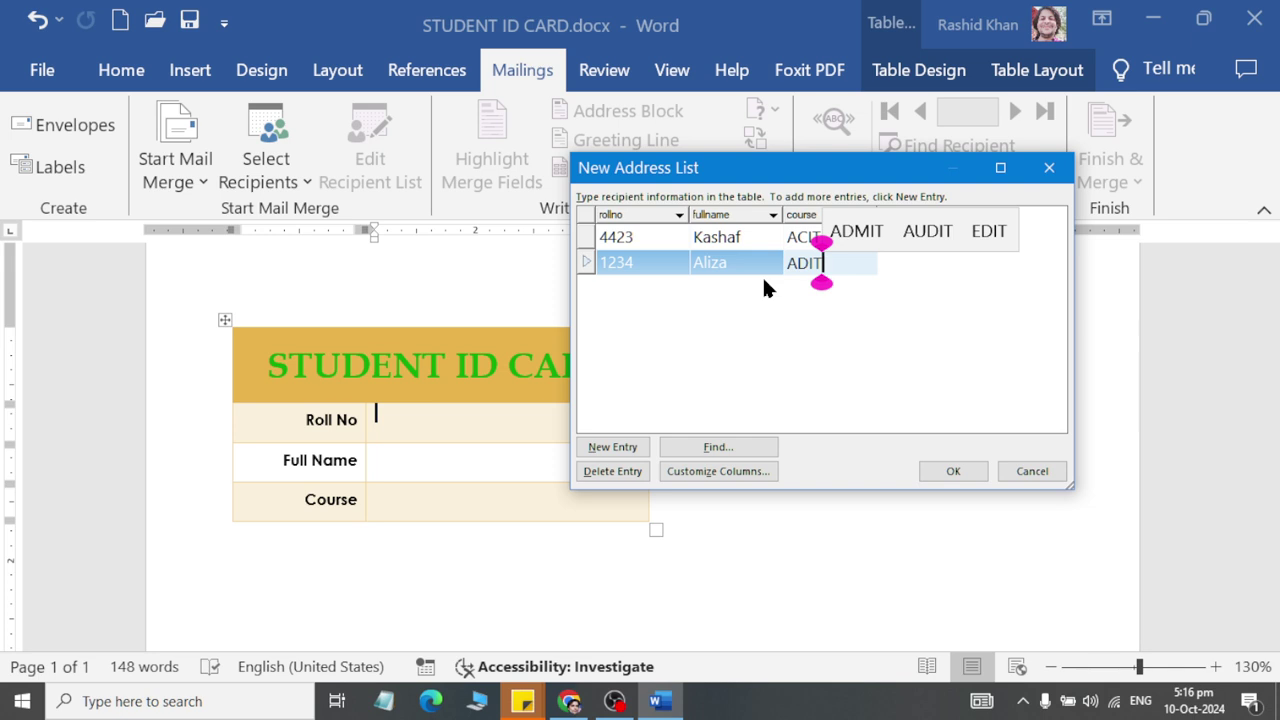
pyautogui.click(945, 469)
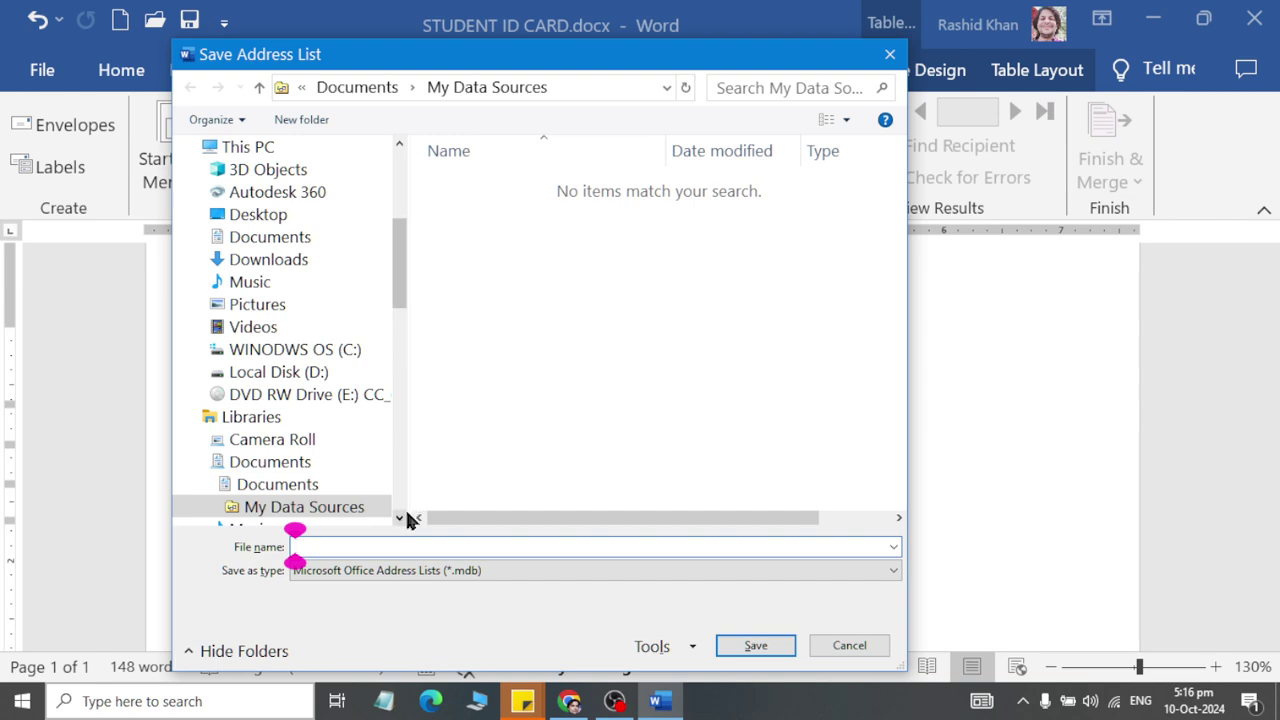
# Save the recipient list as 'student data' in Documents\Word_Files\A and H.
pyautogui.click(232, 242)
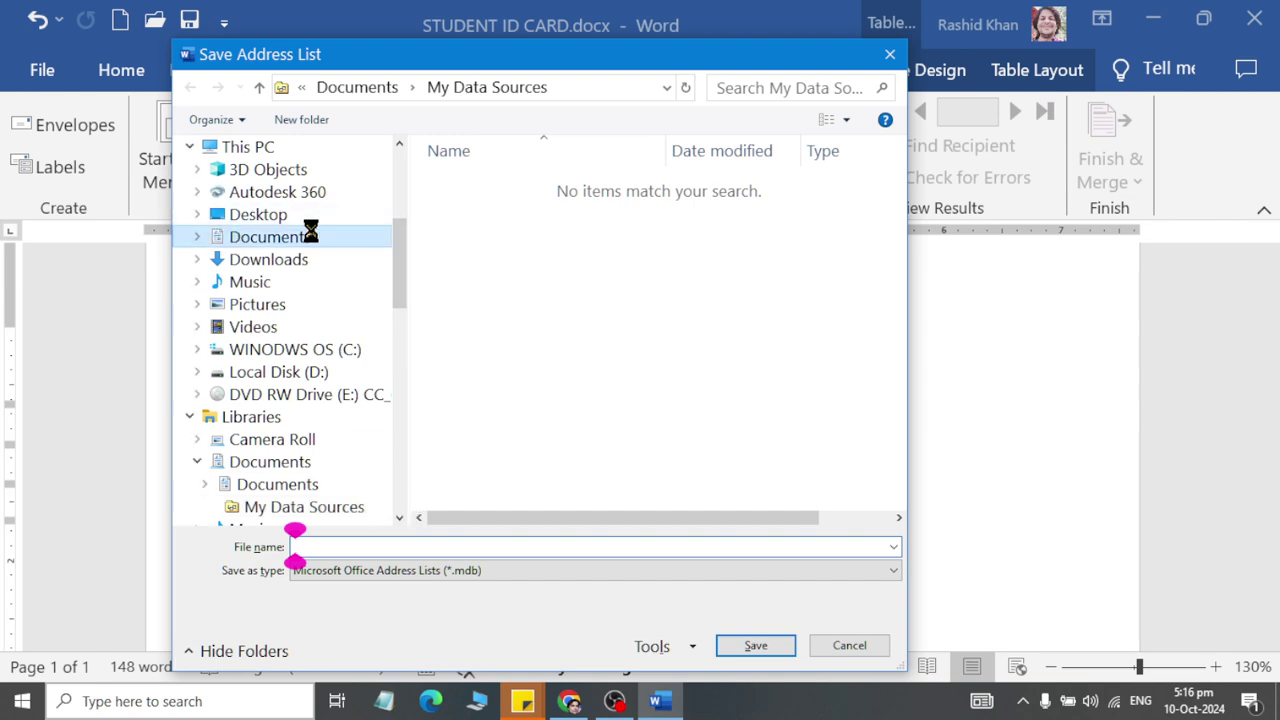
pyautogui.click(569, 226)
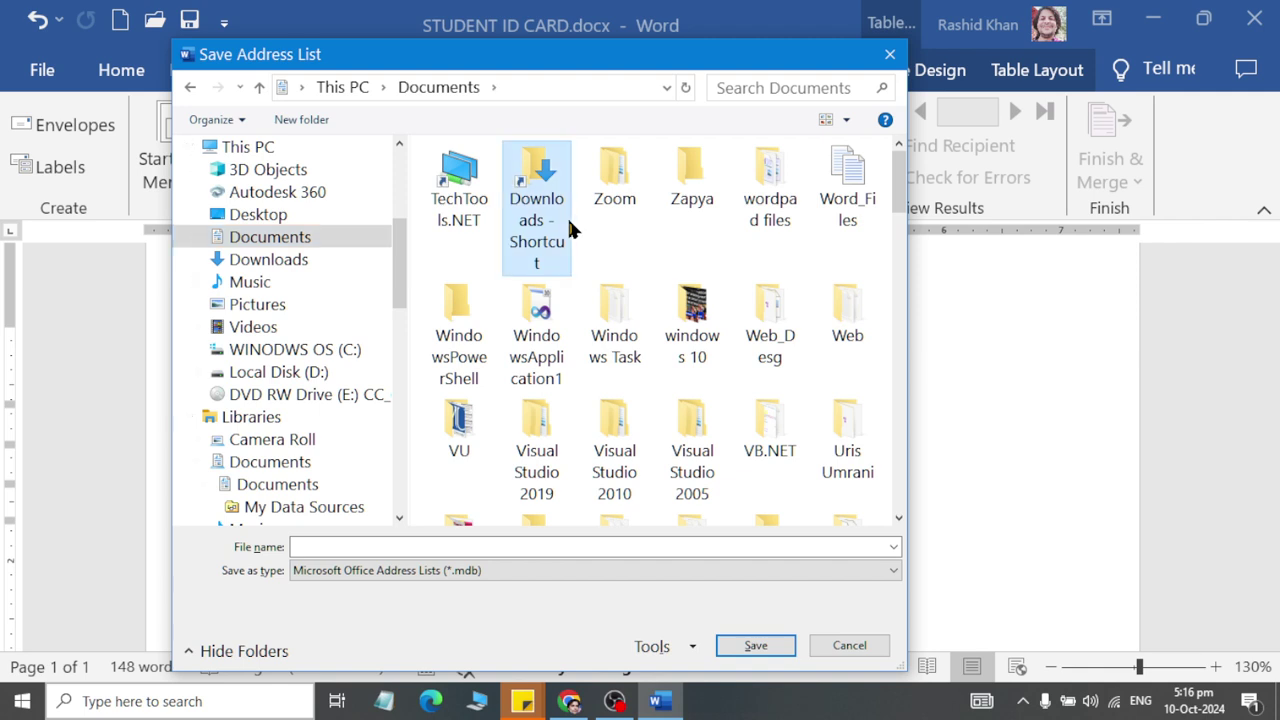
pyautogui.press('Right')
pyautogui.press('Right')
pyautogui.press('Right')
pyautogui.press('Right')
pyautogui.press('Return')
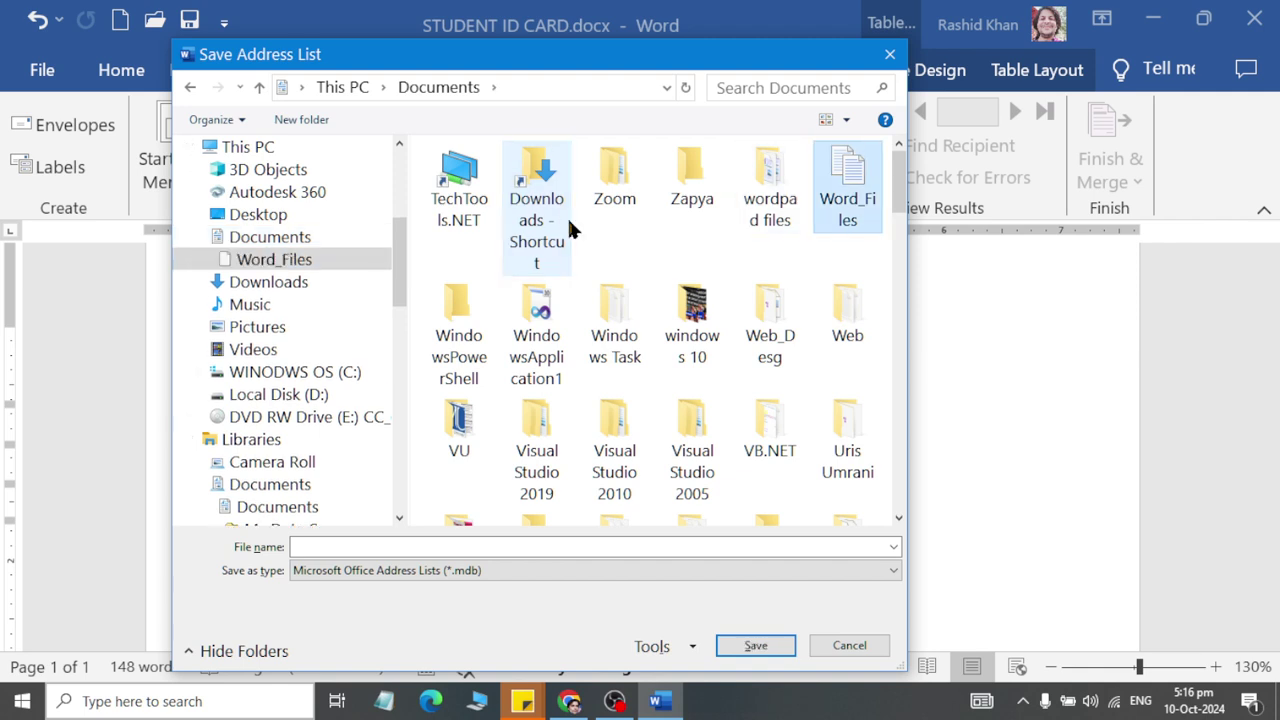
pyautogui.click(569, 229)
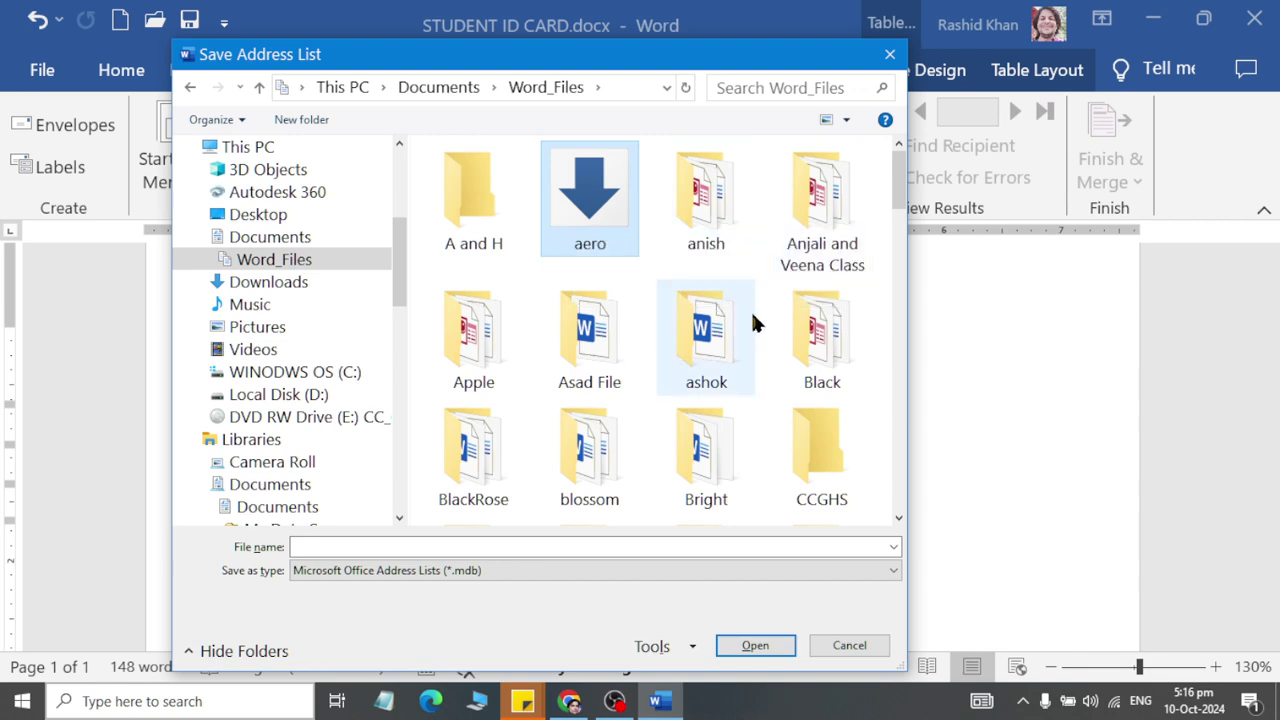
pyautogui.doubleClick(494, 234)
pyautogui.click(370, 540)
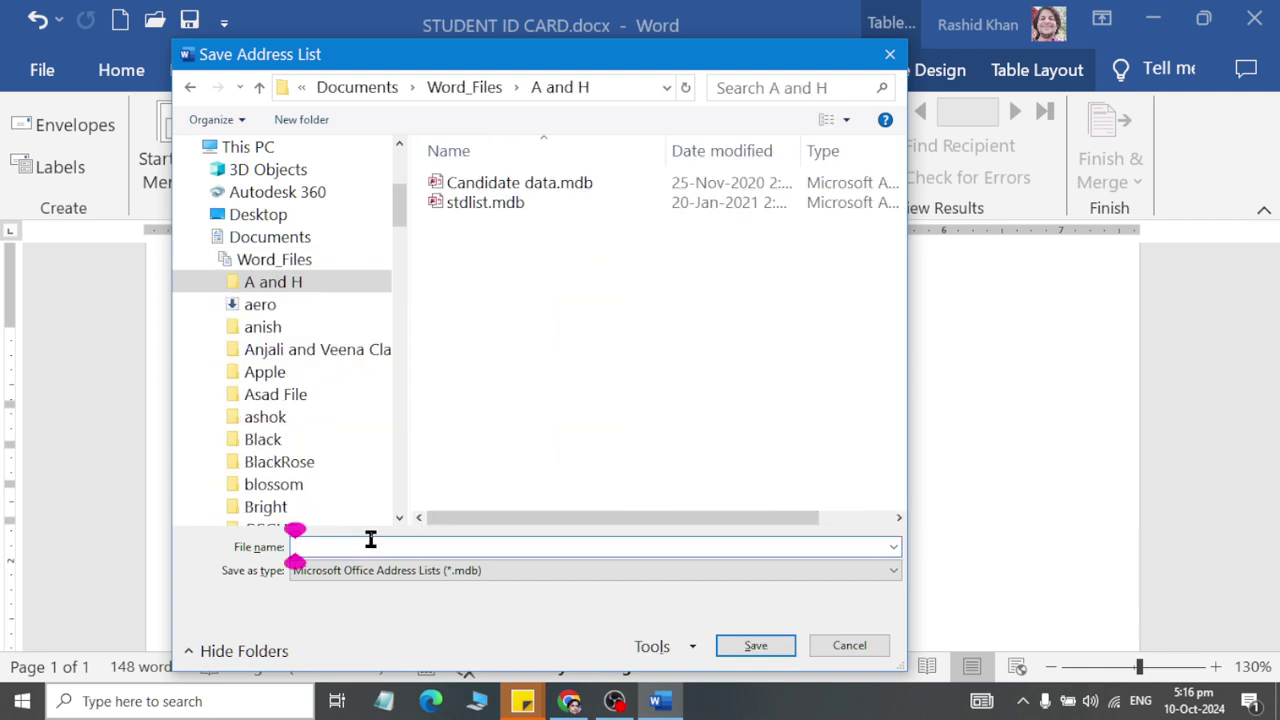
pyautogui.write('student data')
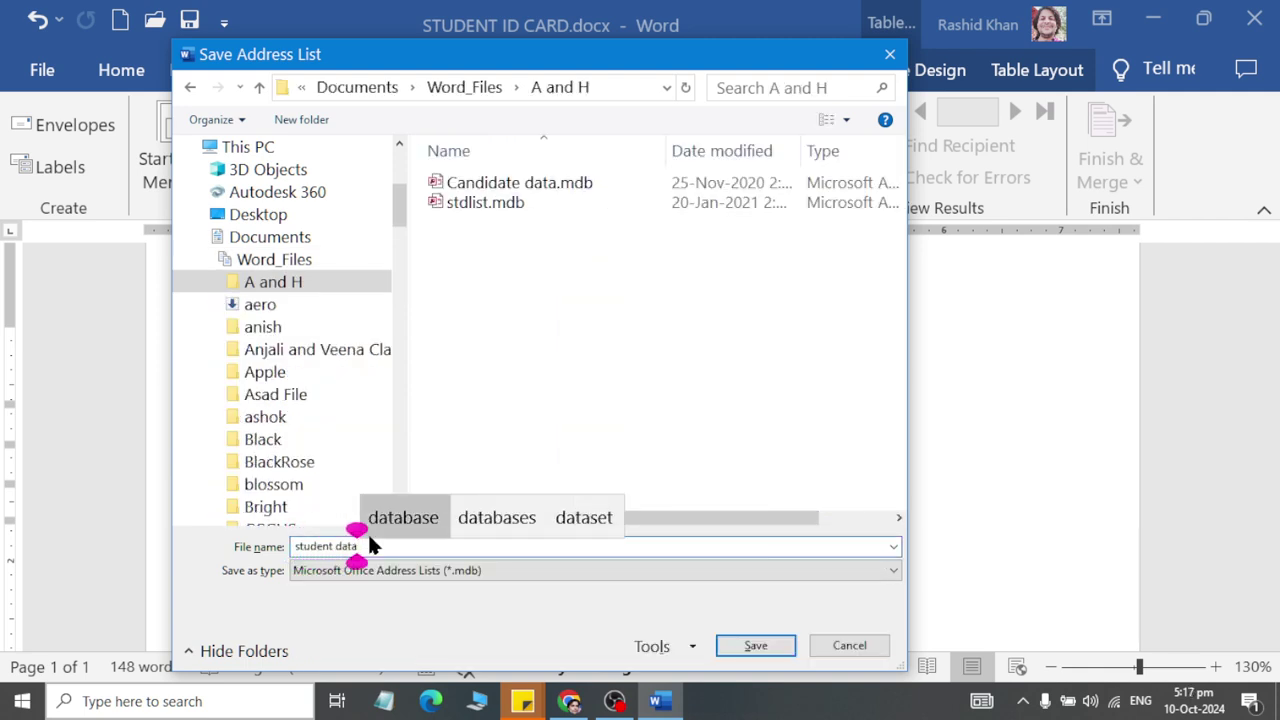
pyautogui.click(750, 643)
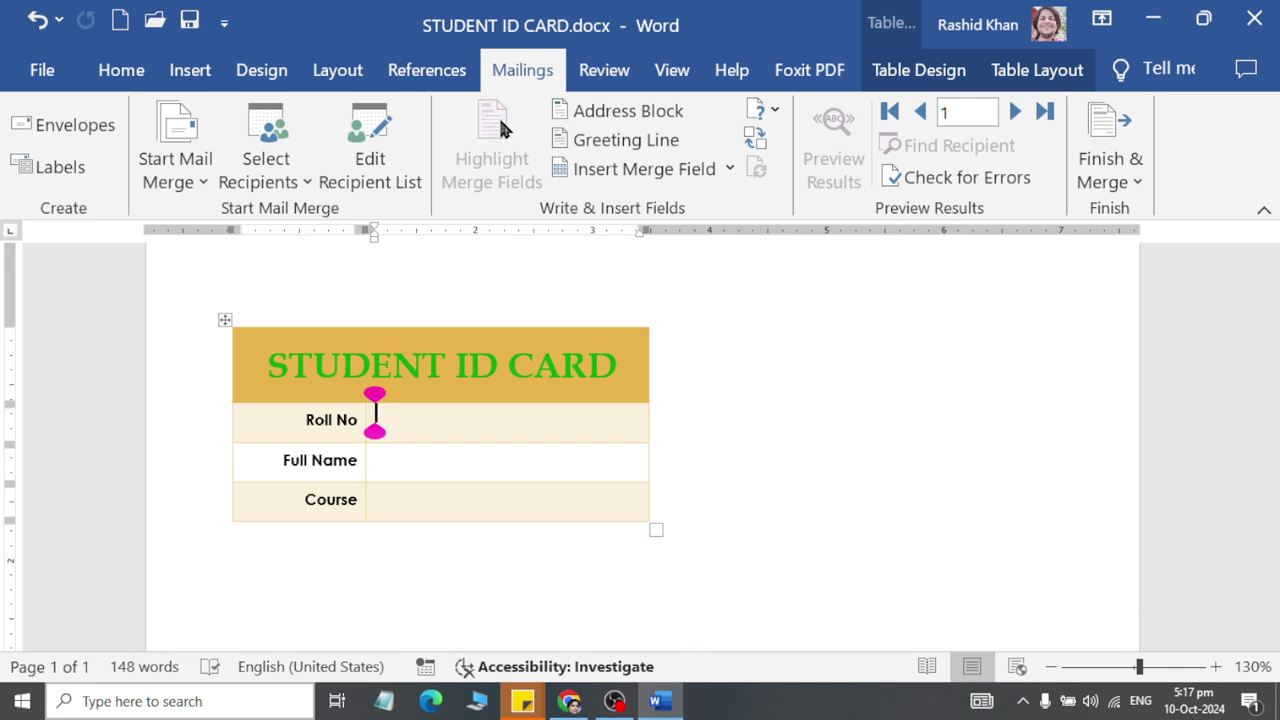
# Insert the rollno, fullname and course merge fields into the Roll No, Full Name and Course cells.
pyautogui.click(730, 169)
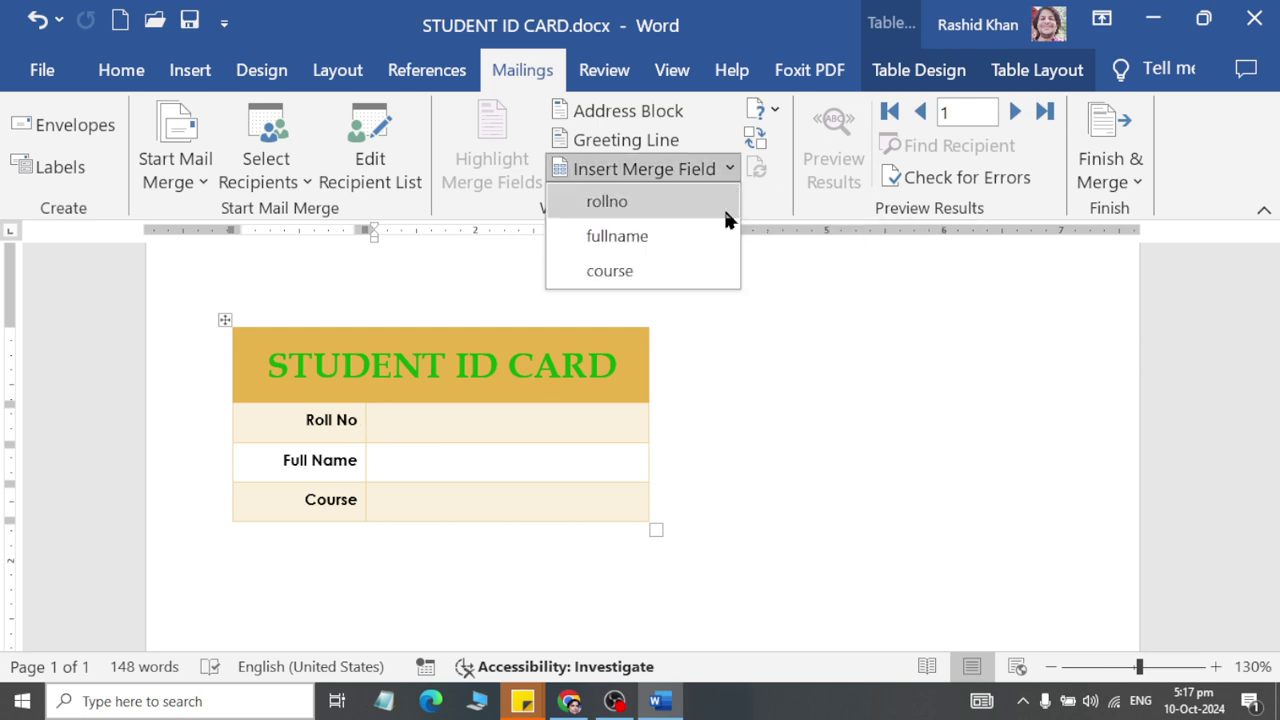
pyautogui.click(726, 210)
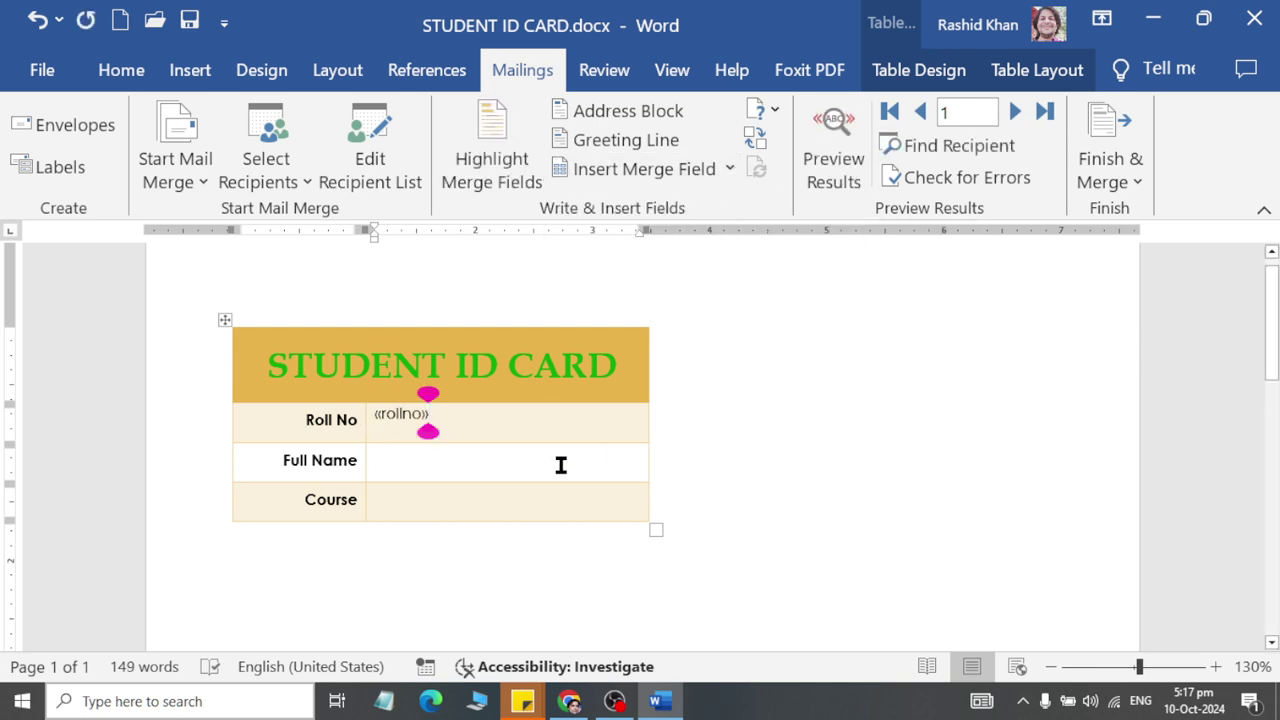
pyautogui.click(561, 465)
pyautogui.click(729, 170)
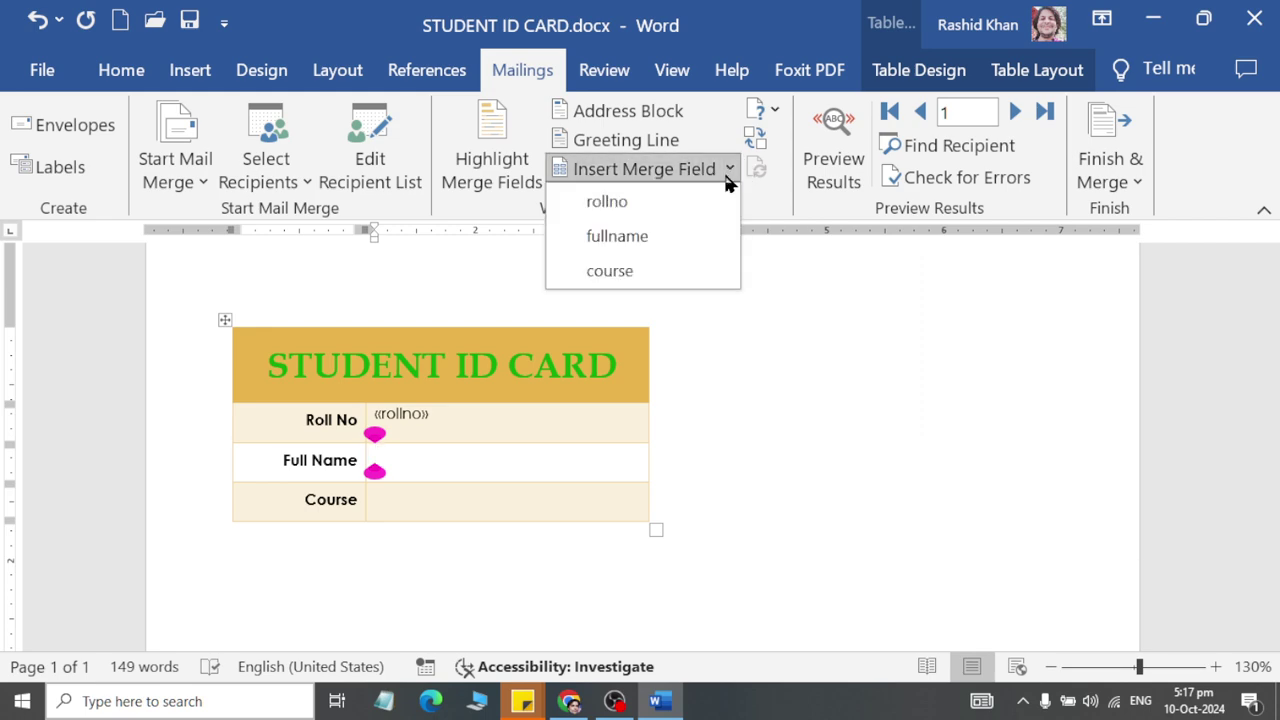
pyautogui.click(705, 234)
pyautogui.click(601, 515)
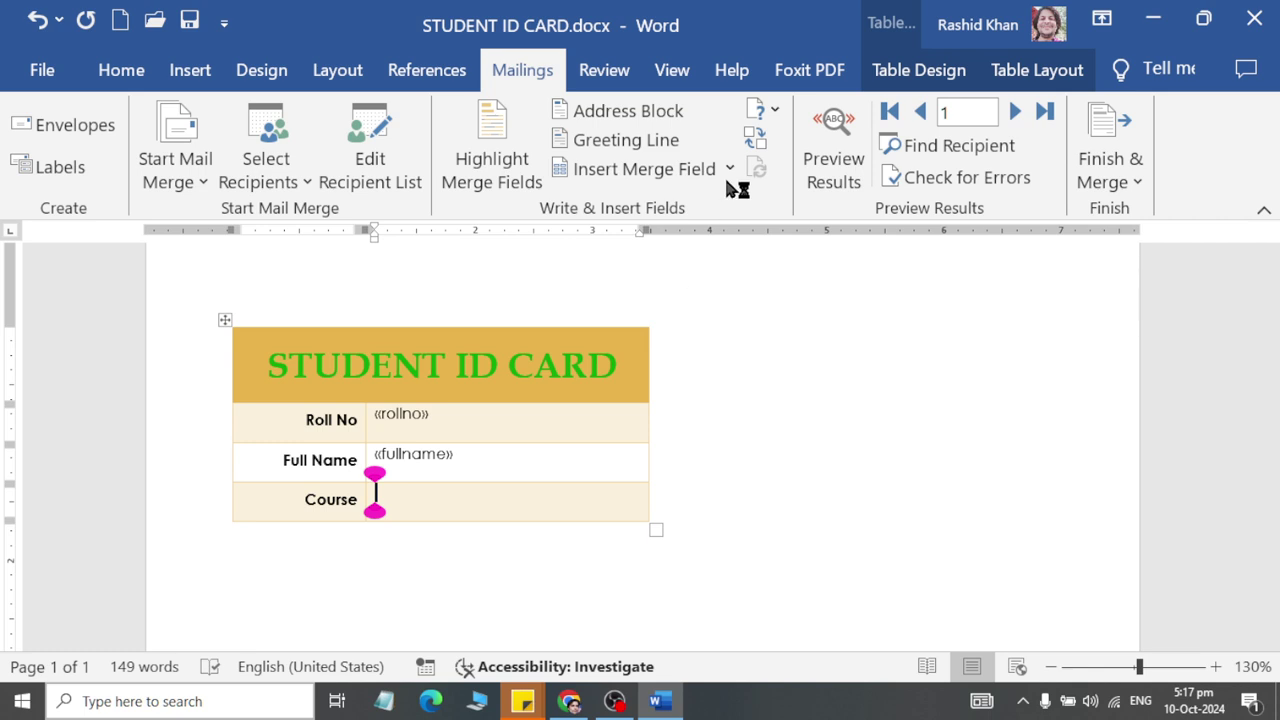
pyautogui.click(729, 170)
pyautogui.click(718, 268)
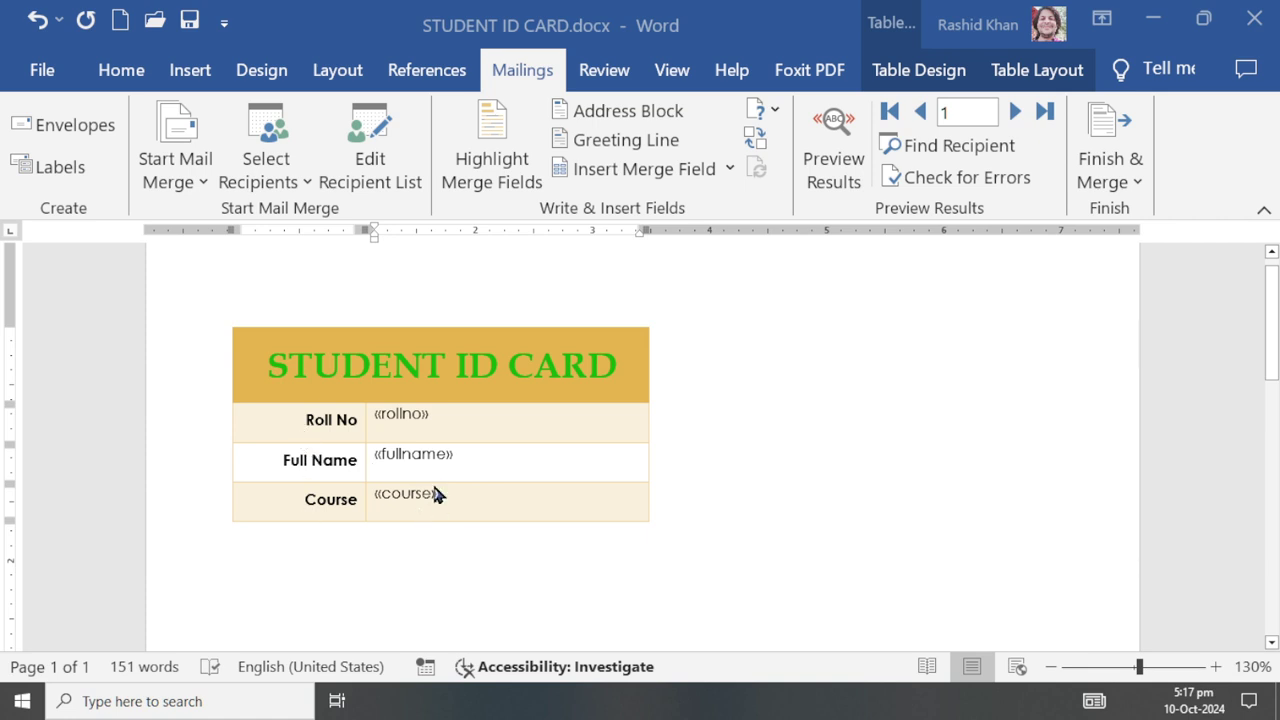
# Preview records 1 and 2, turn the preview off, and select the three merge fields.
pyautogui.click(836, 140)
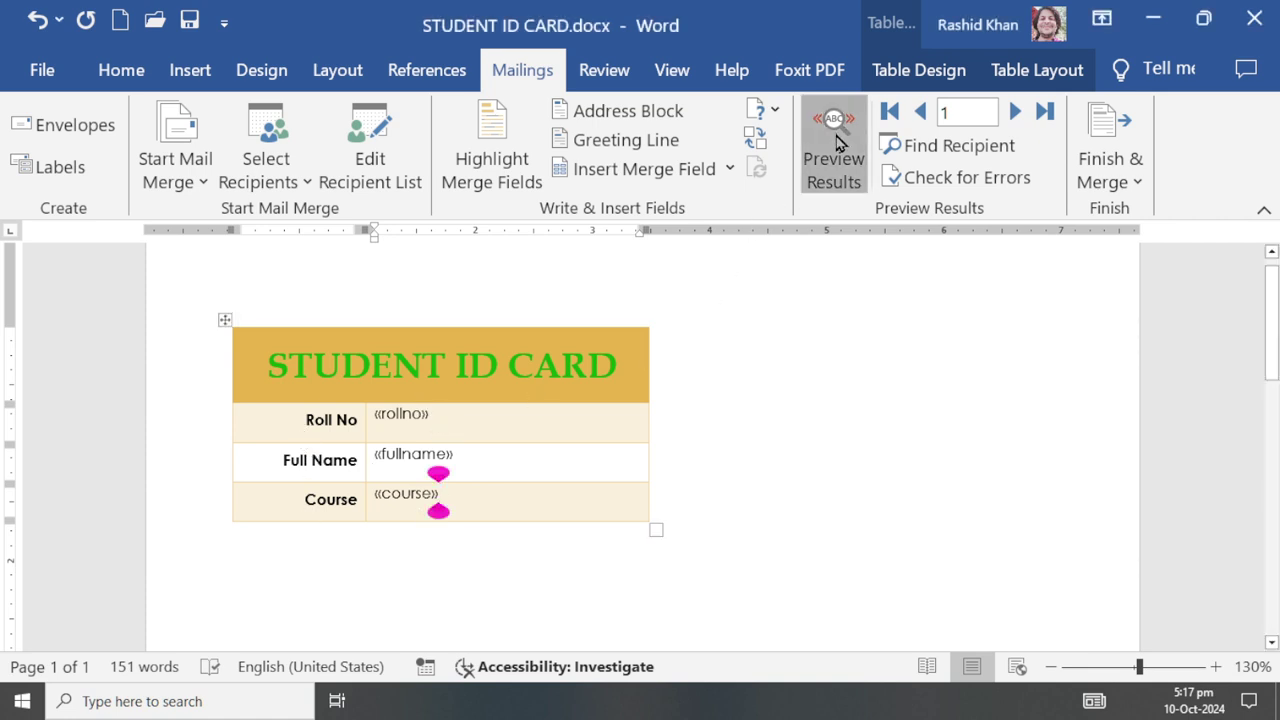
pyautogui.click(1012, 112)
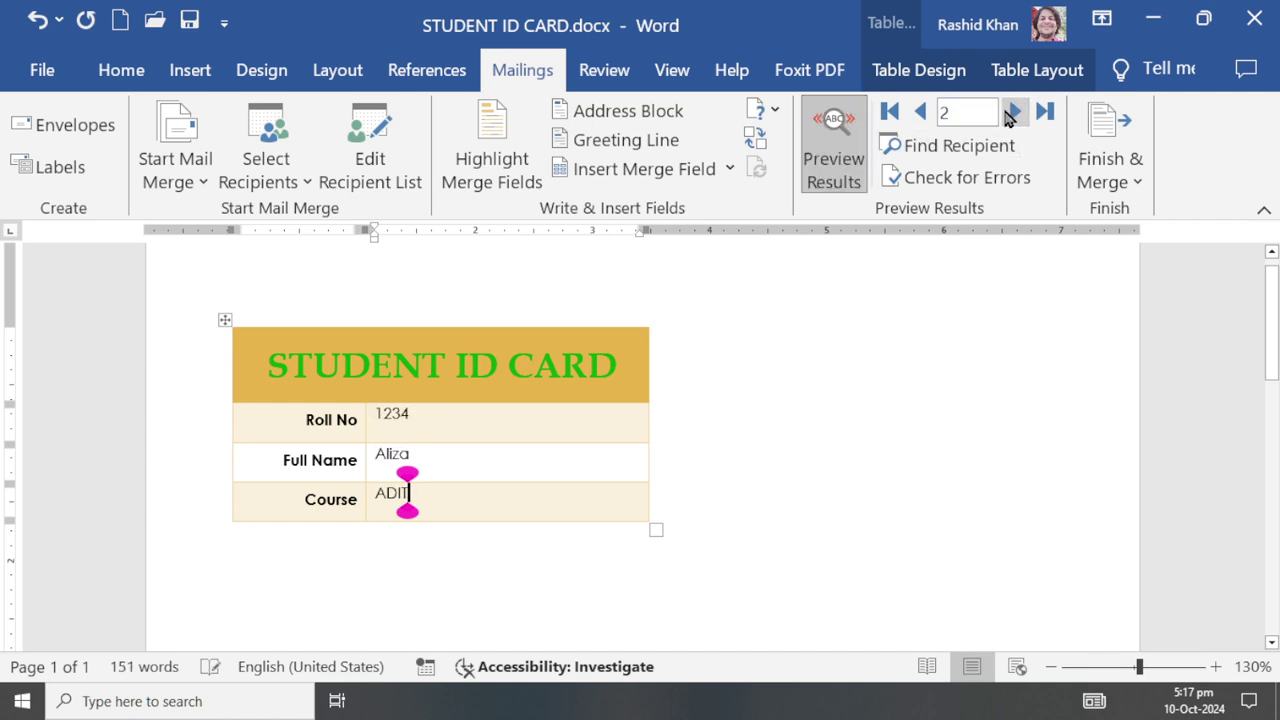
pyautogui.click(920, 114)
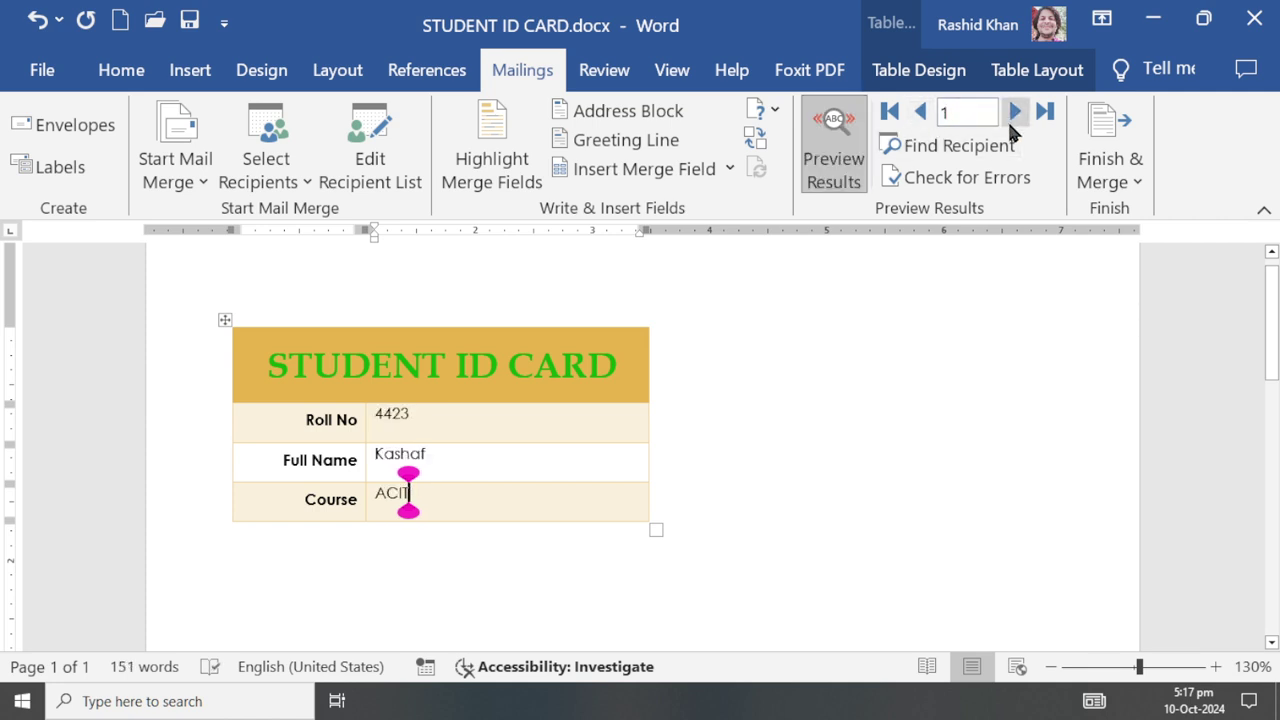
pyautogui.click(1014, 112)
pyautogui.click(834, 150)
pyautogui.click(426, 414)
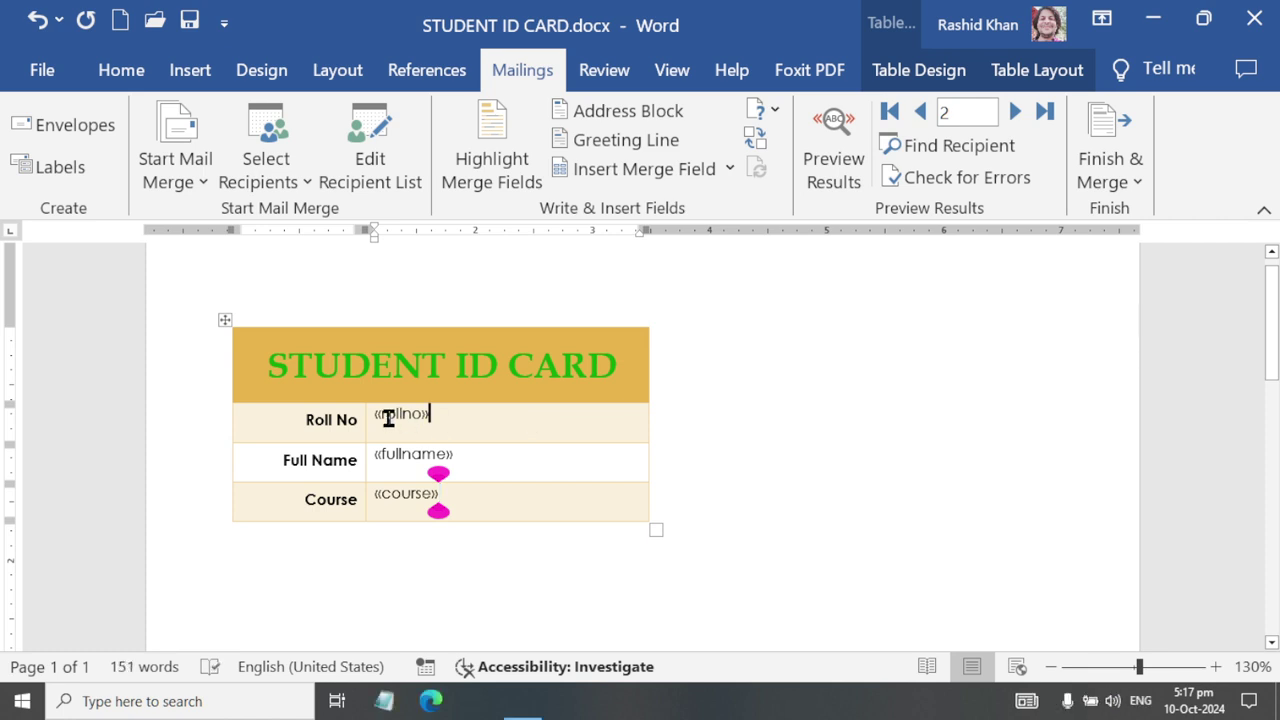
pyautogui.moveTo(606, 491); pyautogui.dragTo(380, 420)
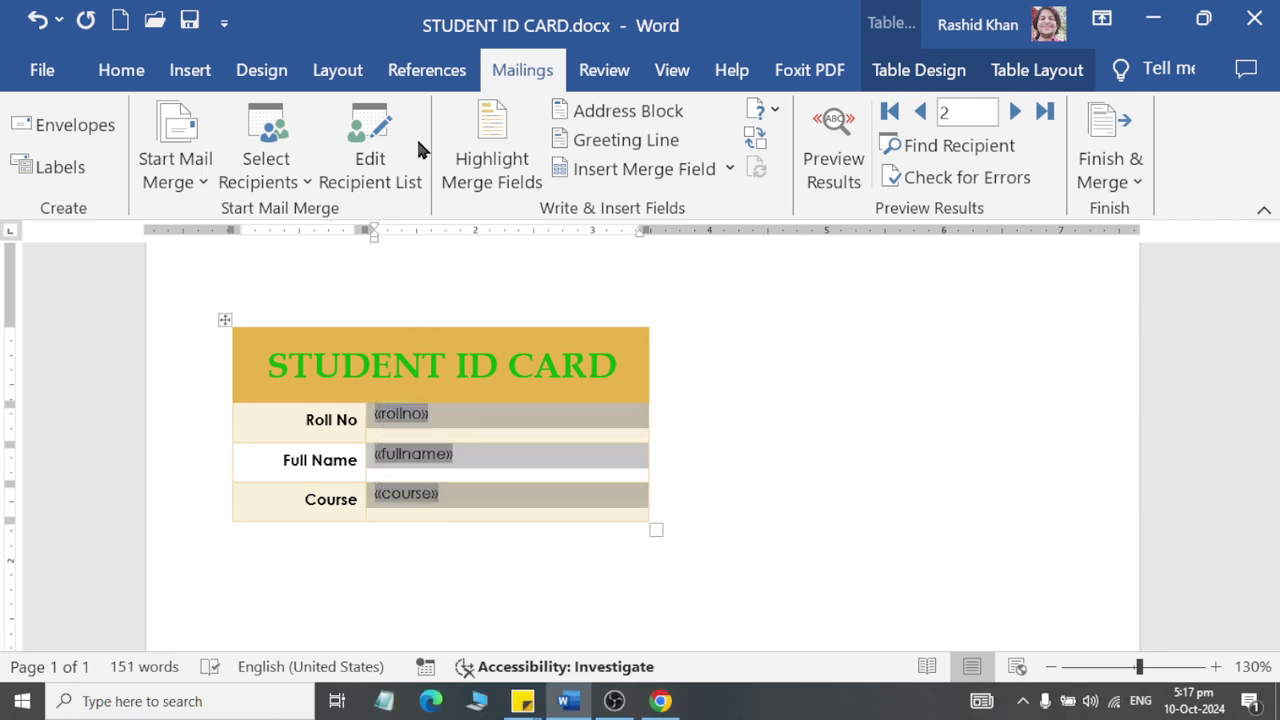
# Apply the Intense Emphasis style to the merge fields and enlarge them to 14 pt.
pyautogui.click(121, 70)
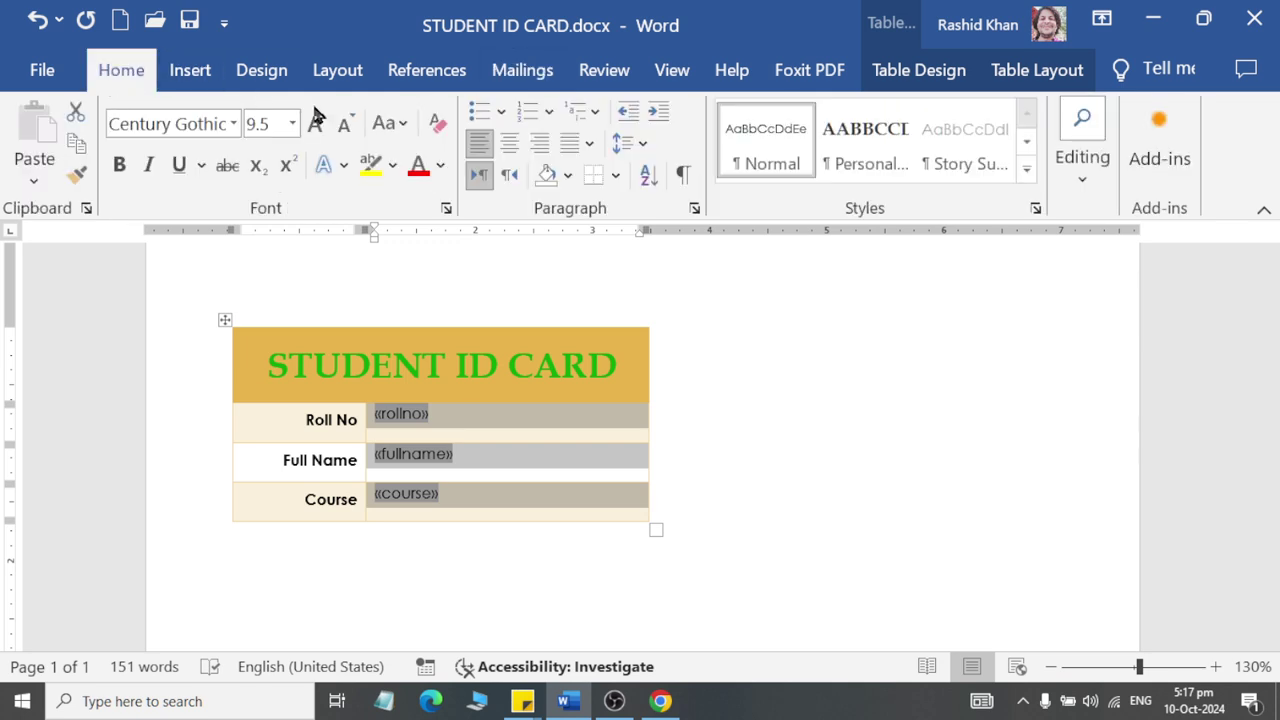
pyautogui.click(1028, 178)
pyautogui.click(955, 285)
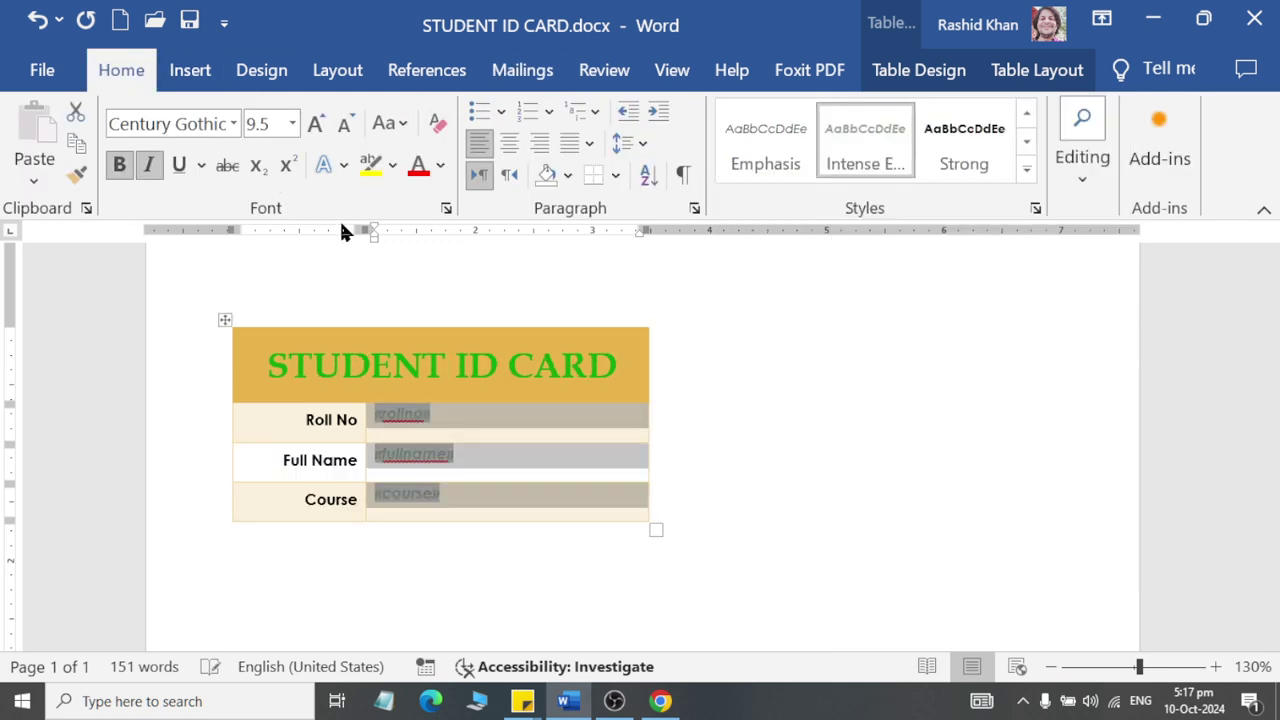
pyautogui.click(315, 124)
pyautogui.click(315, 124)
pyautogui.click(315, 124)
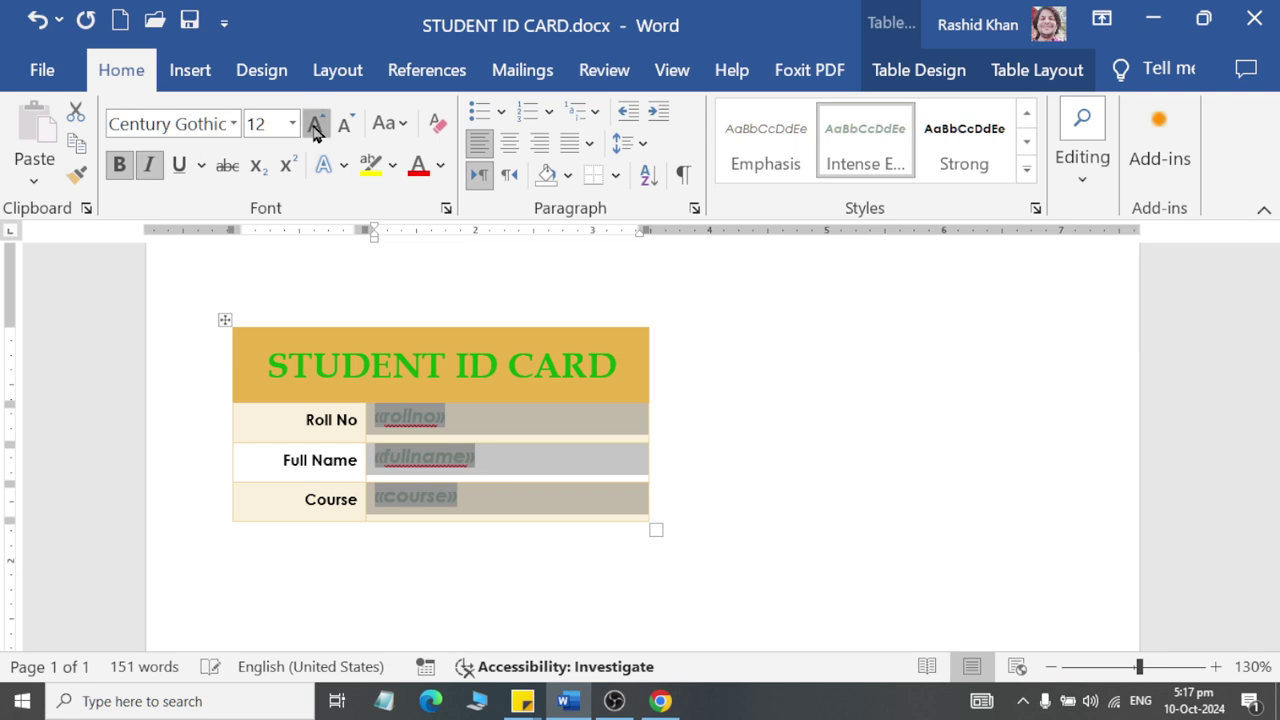
pyautogui.click(315, 124)
pyautogui.click(607, 502)
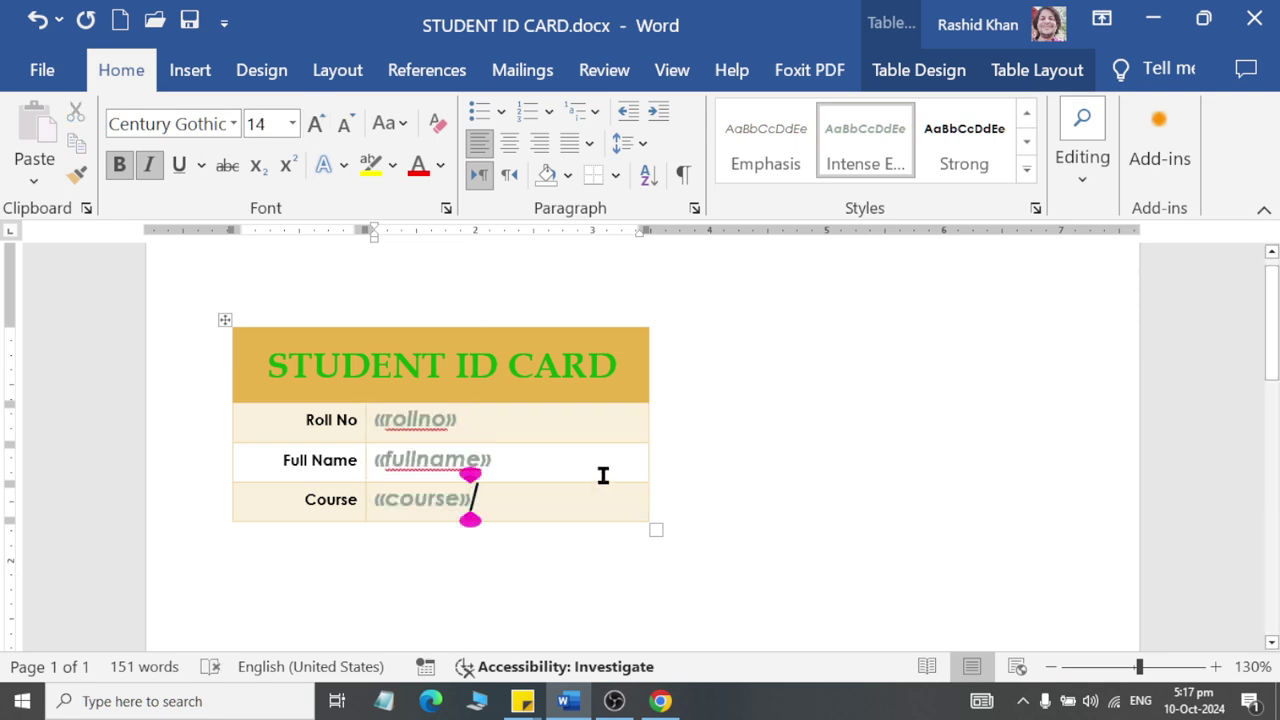
# Check the data preview, then centre the merge fields within their cells using Align Center.
pyautogui.click(552, 78)
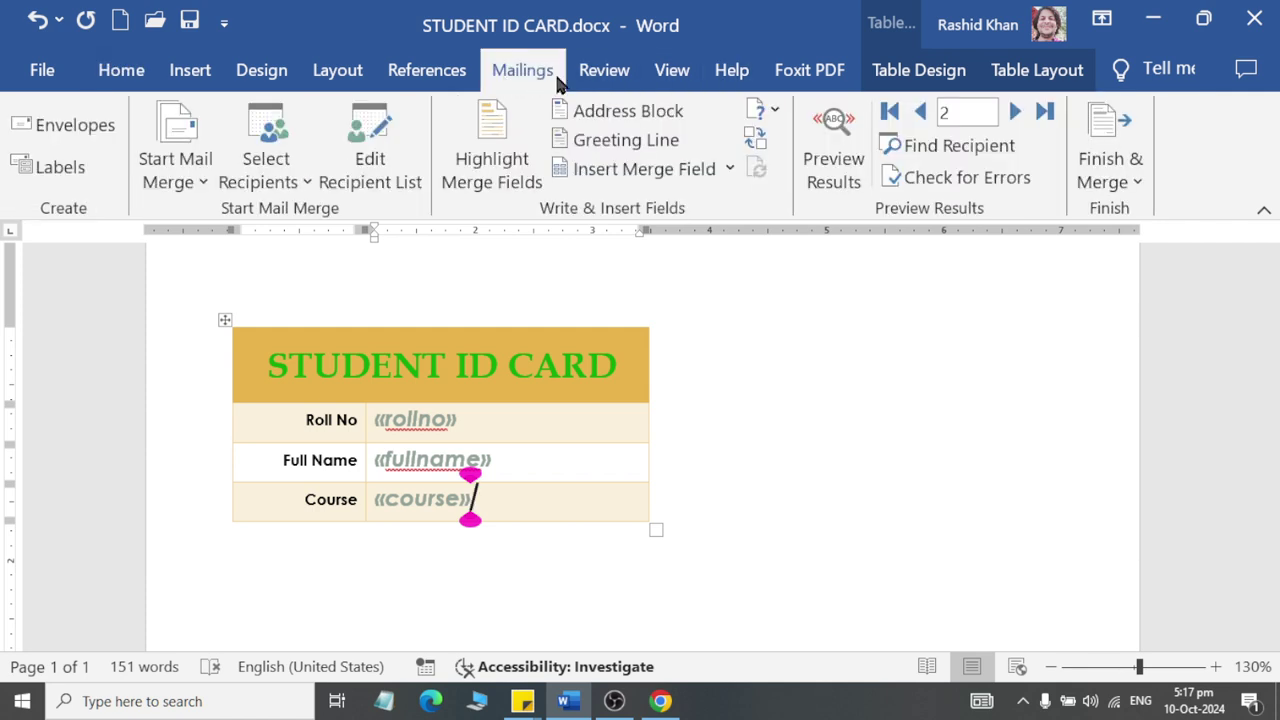
pyautogui.click(830, 130)
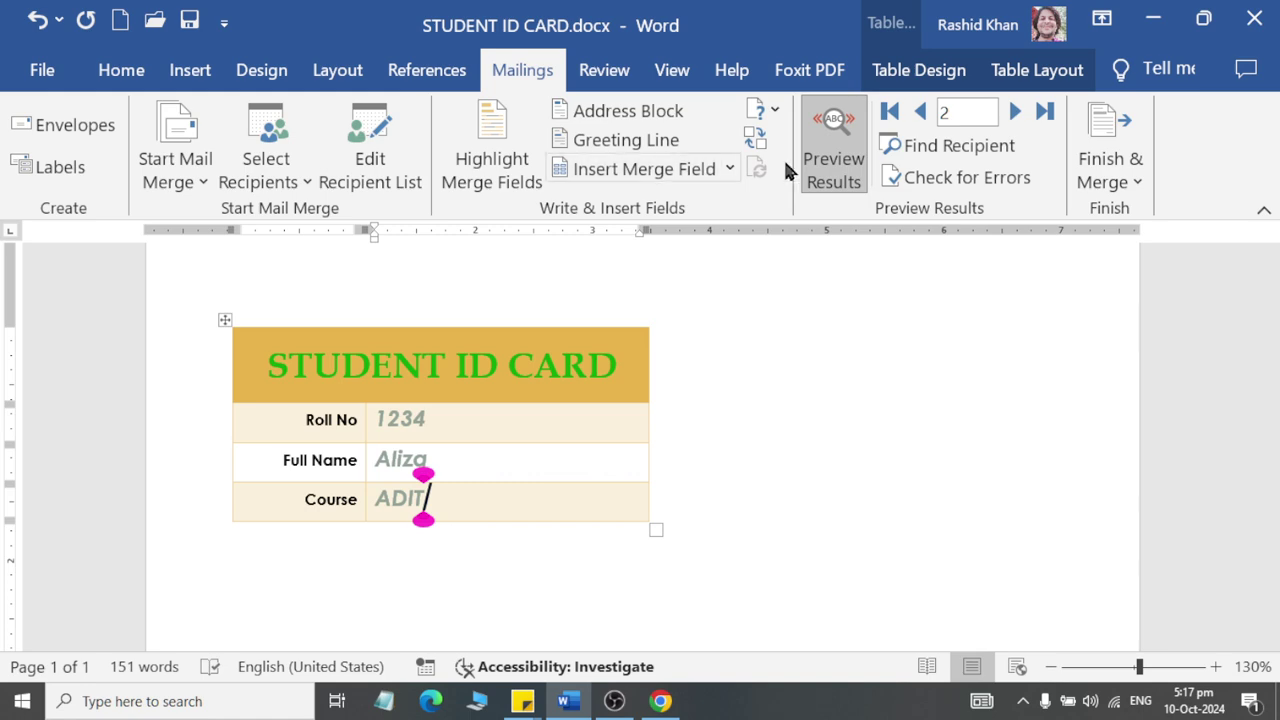
pyautogui.click(826, 135)
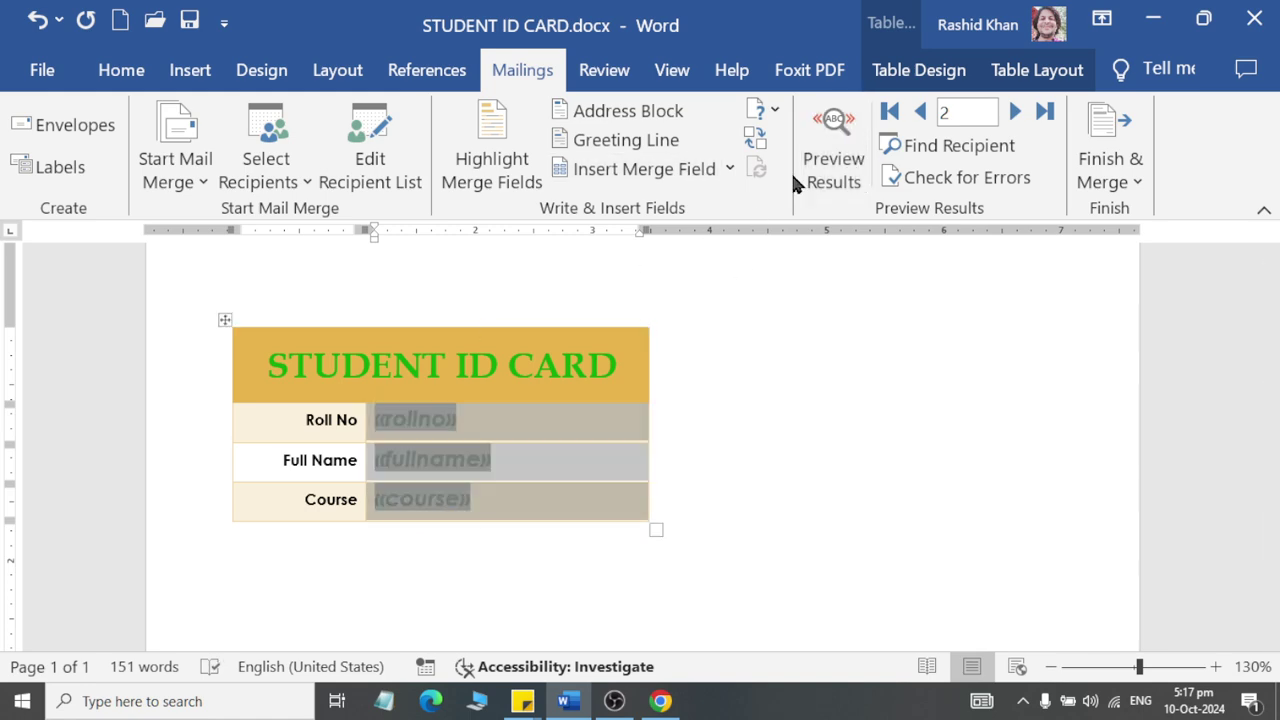
pyautogui.click(1015, 72)
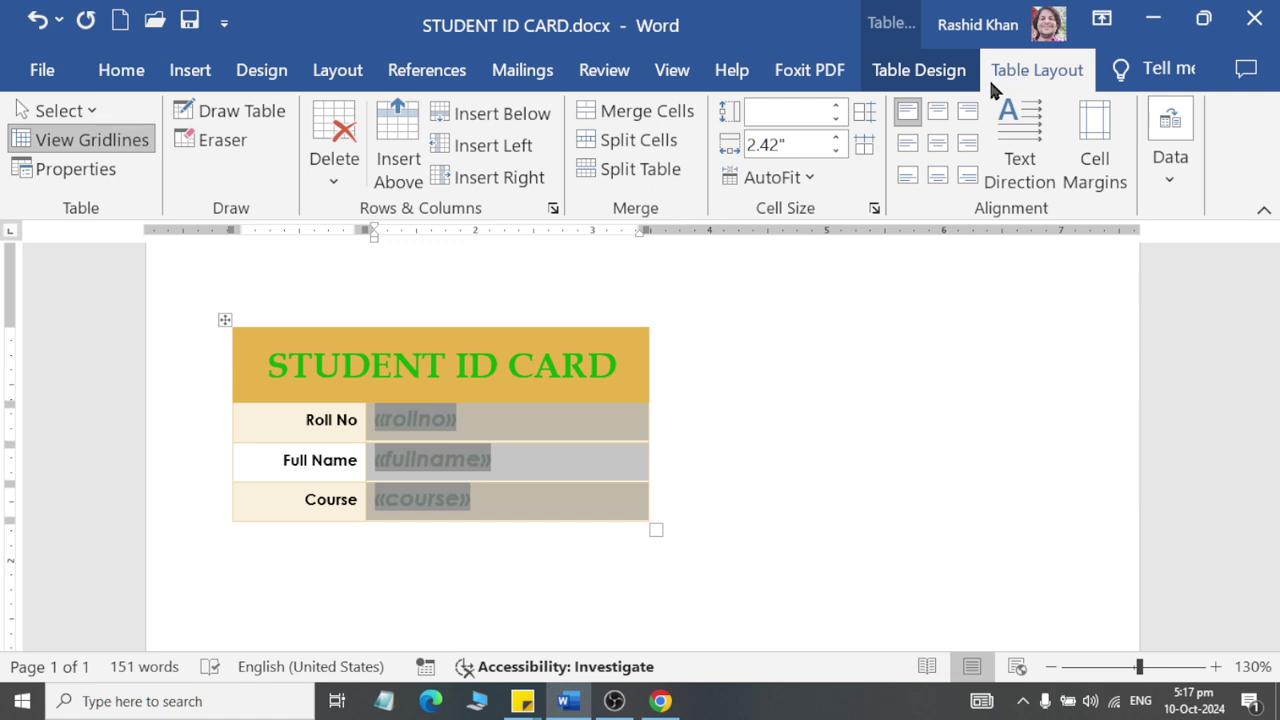
pyautogui.click(938, 152)
pyautogui.click(611, 508)
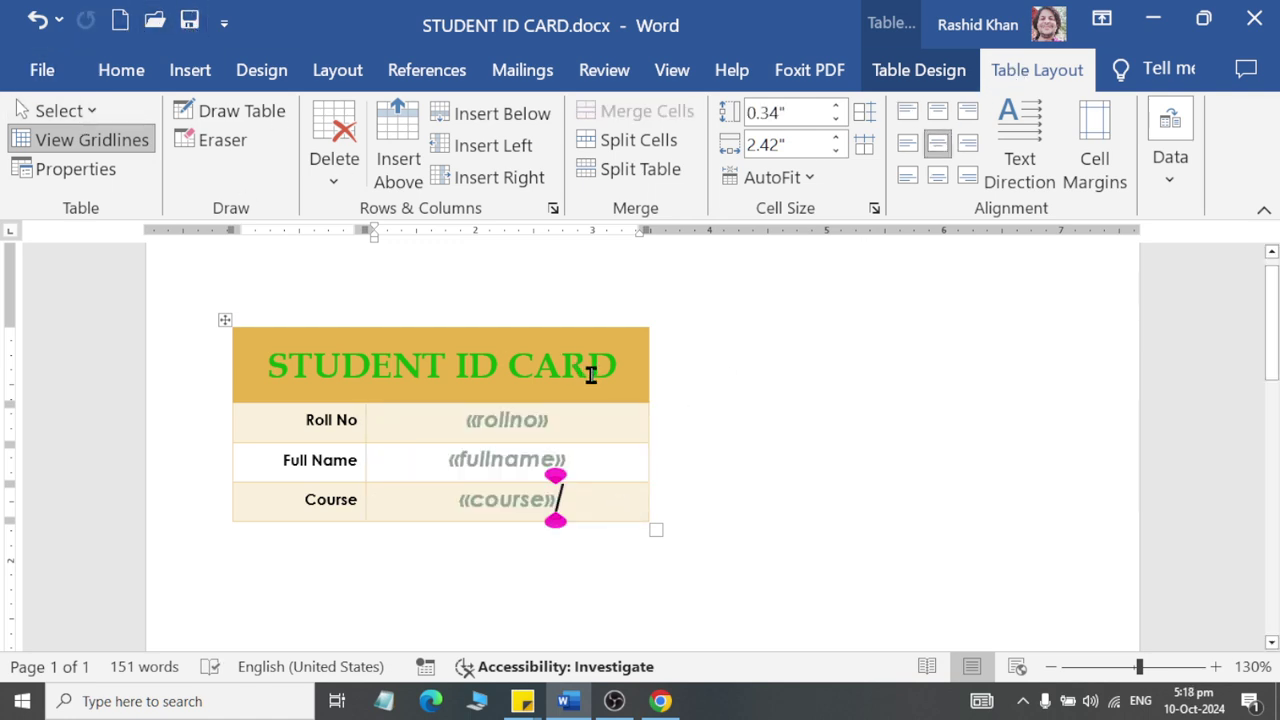
pyautogui.click(612, 418)
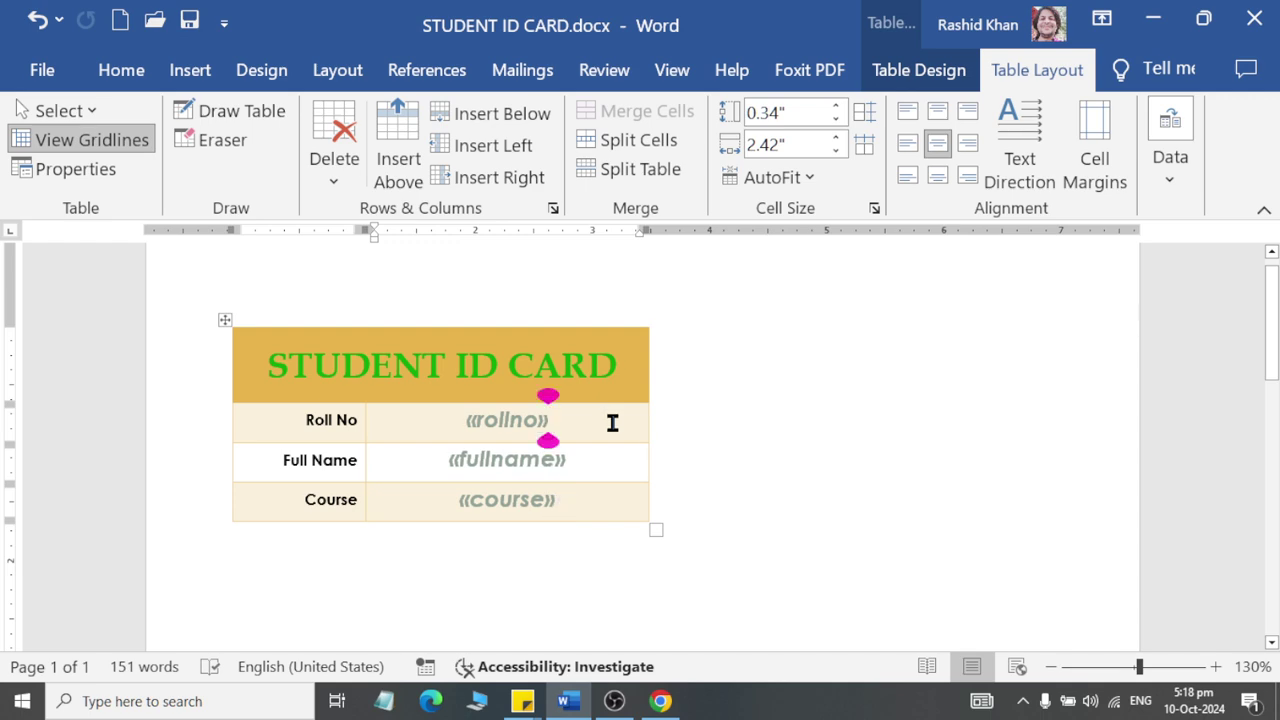
pyautogui.click(524, 70)
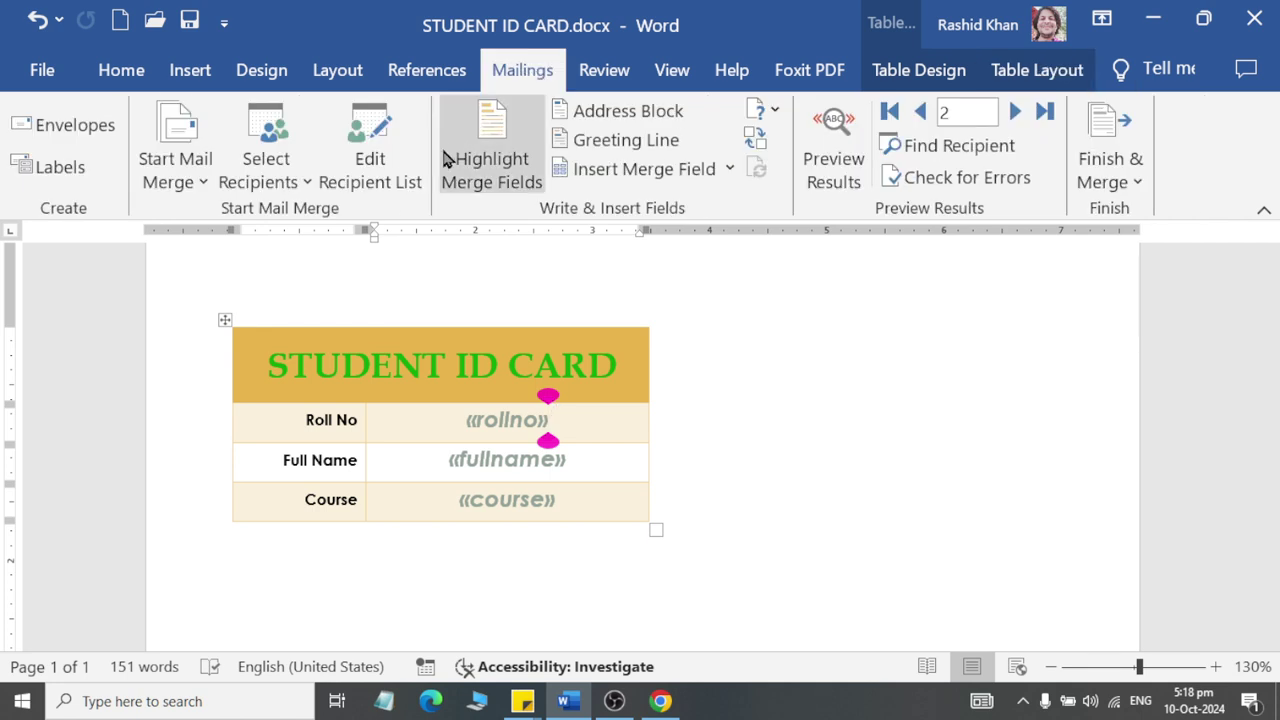
# Open the student data file for editing and add a first ADIT student's roll number and full name.
pyautogui.click(362, 178)
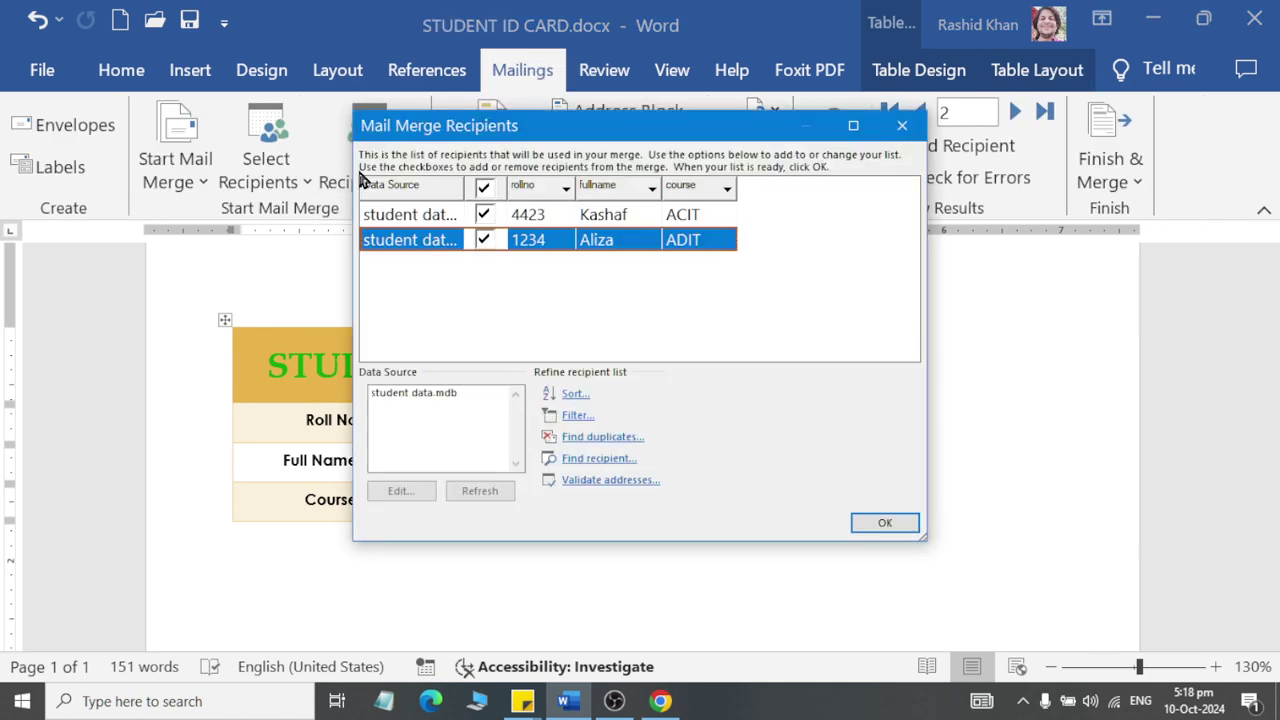
pyautogui.click(378, 393)
pyautogui.click(398, 492)
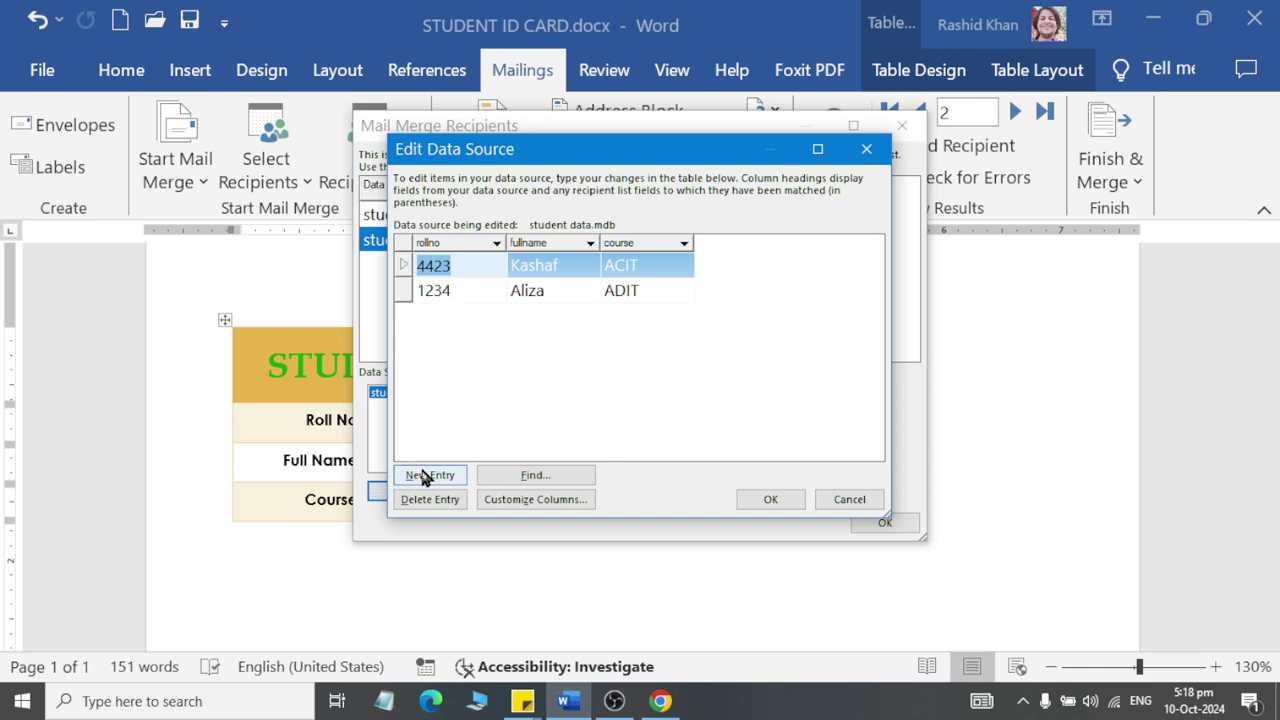
pyautogui.click(428, 475)
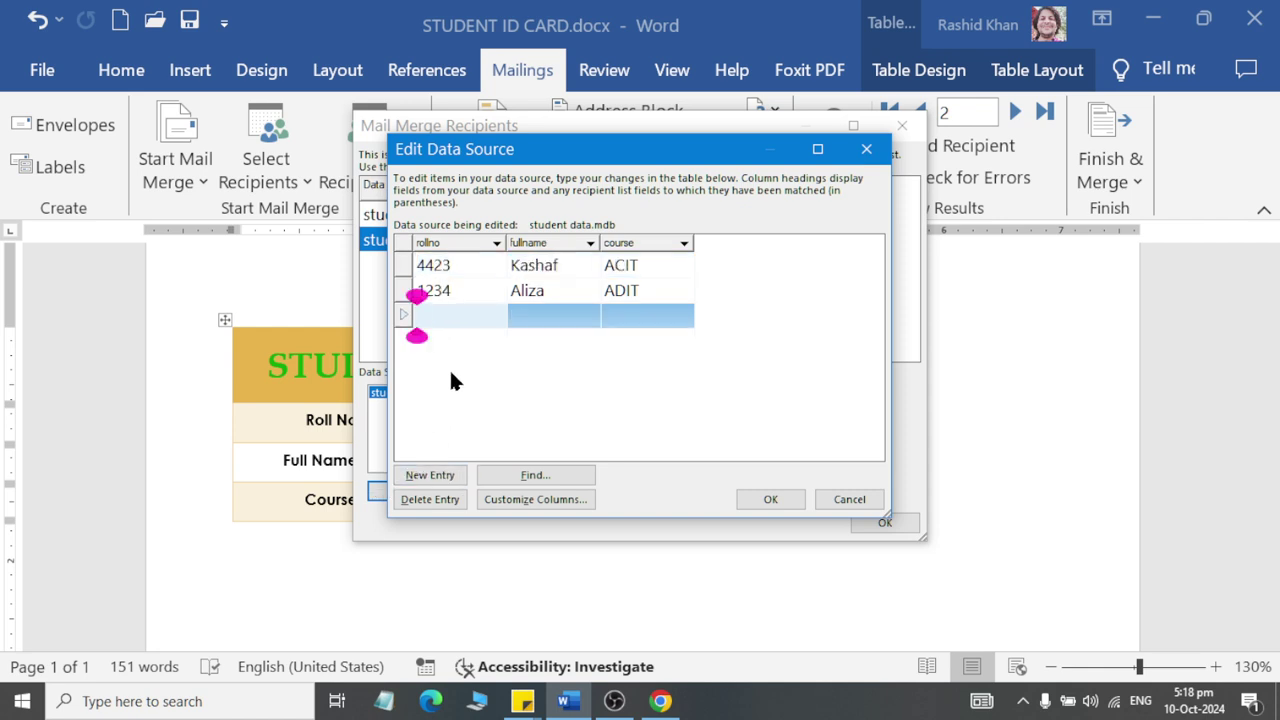
pyautogui.write('4322')
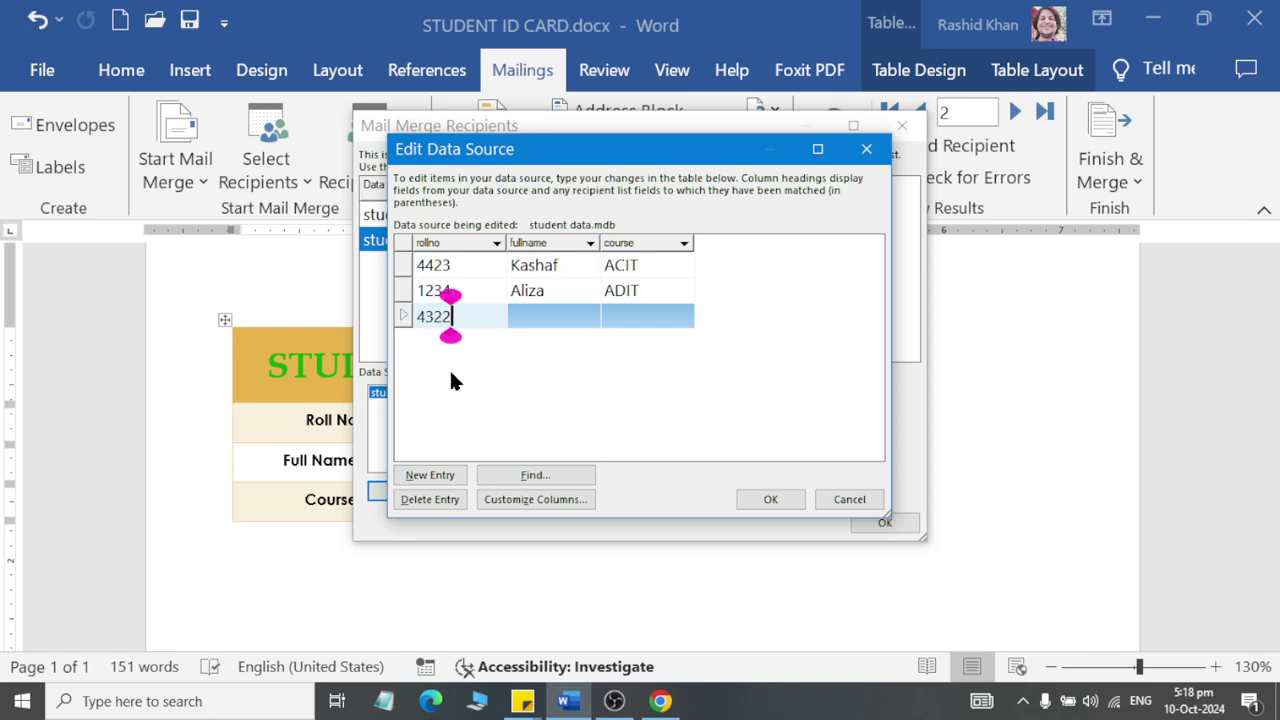
pyautogui.press('Tab')
pyautogui.write('Are')
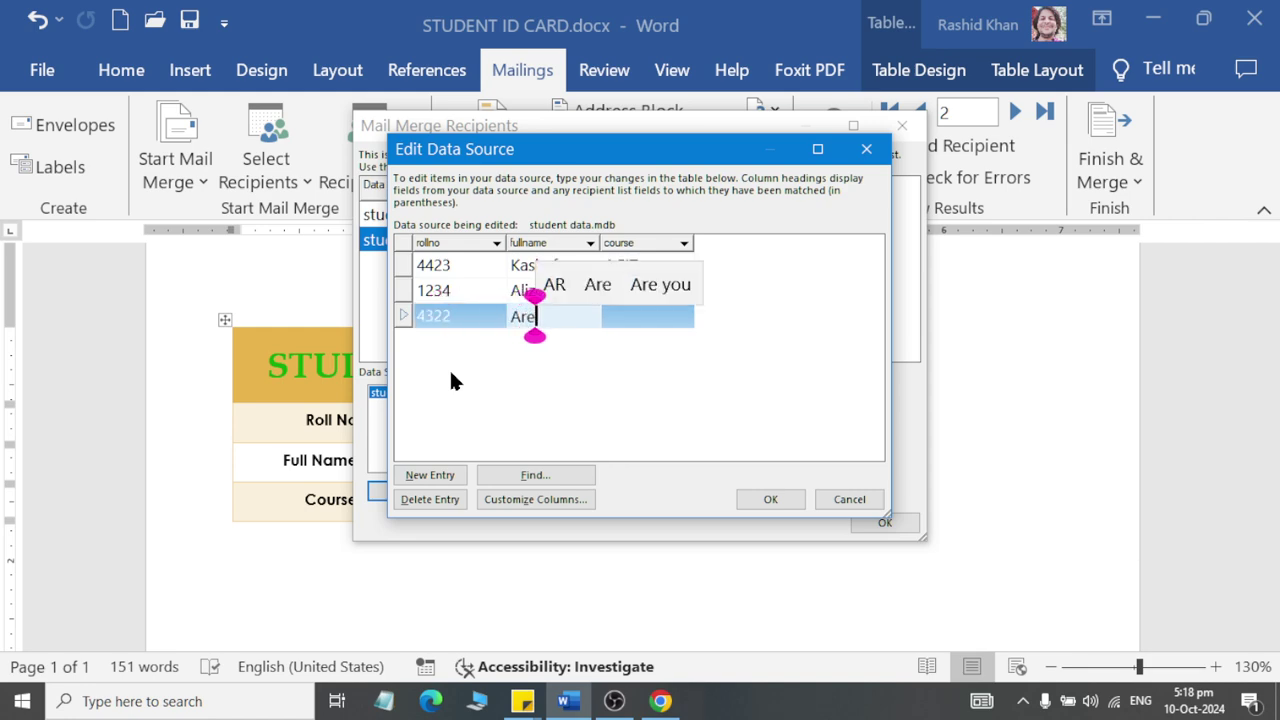
pyautogui.write('eba Naz')
pyautogui.press('Tab')
pyautogui.write('A')
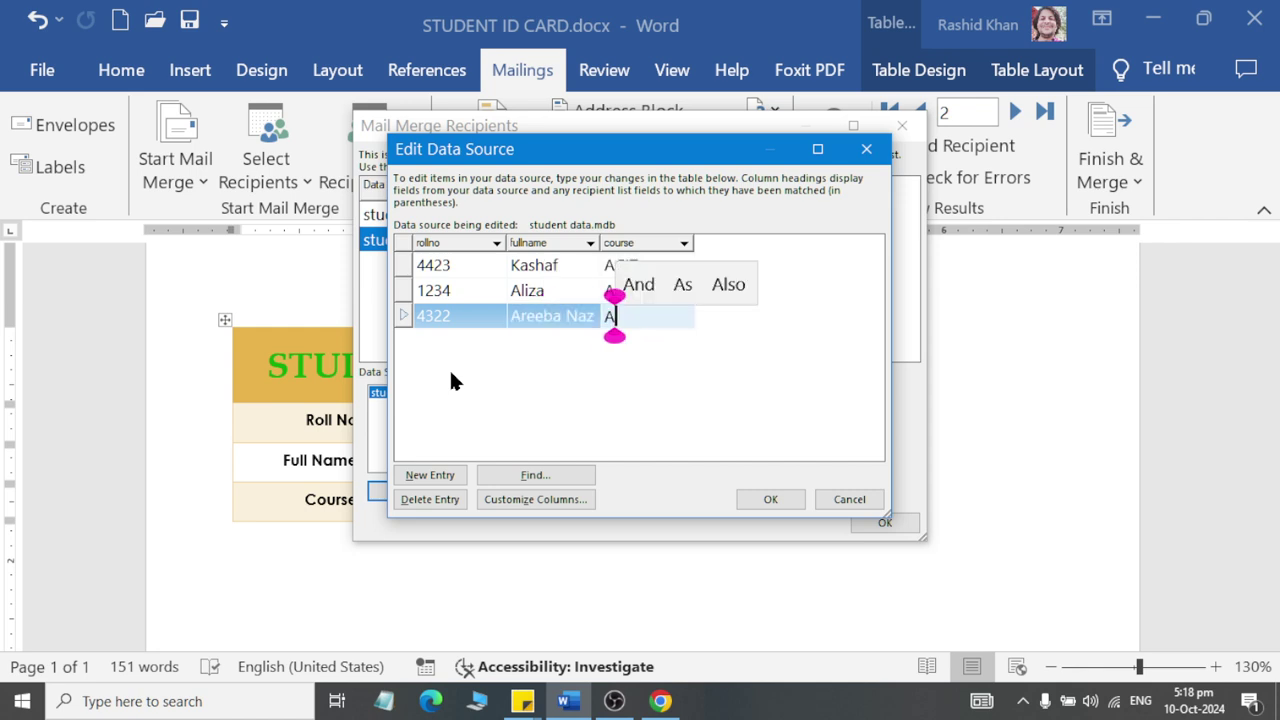
pyautogui.write('DIT')
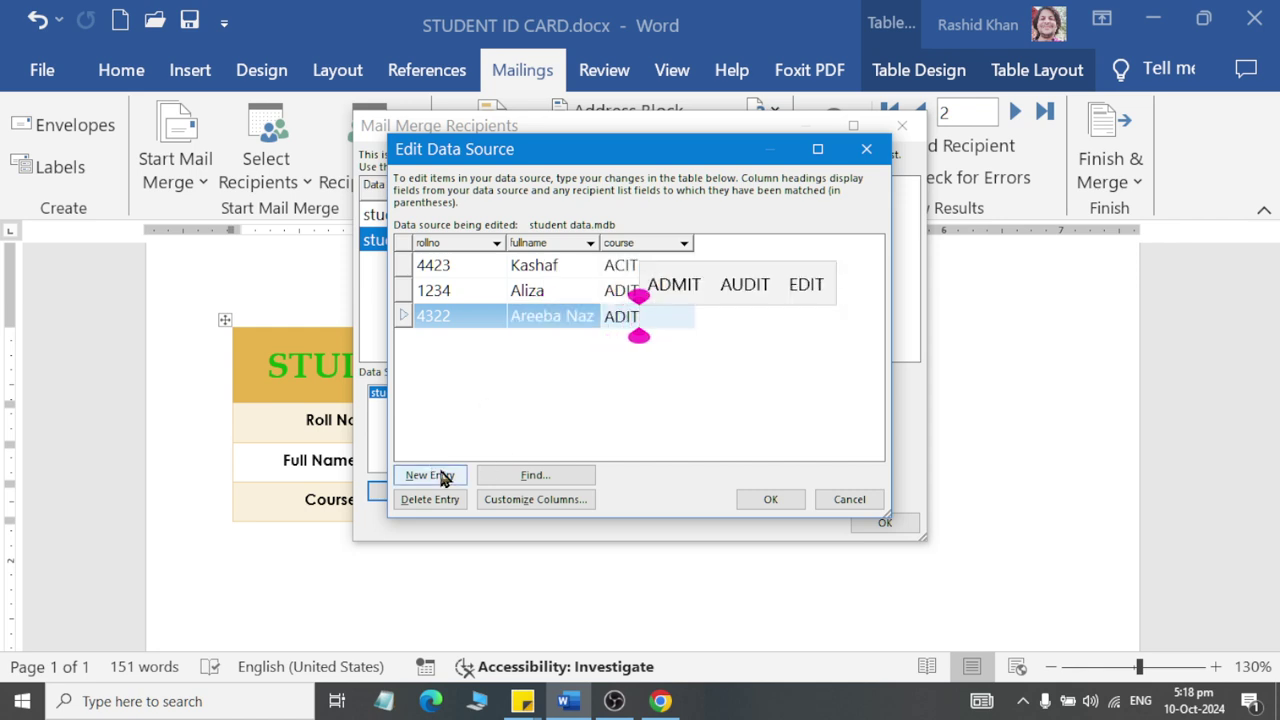
# Add a second ADIT student record with roll number and full name.
pyautogui.click(449, 478)
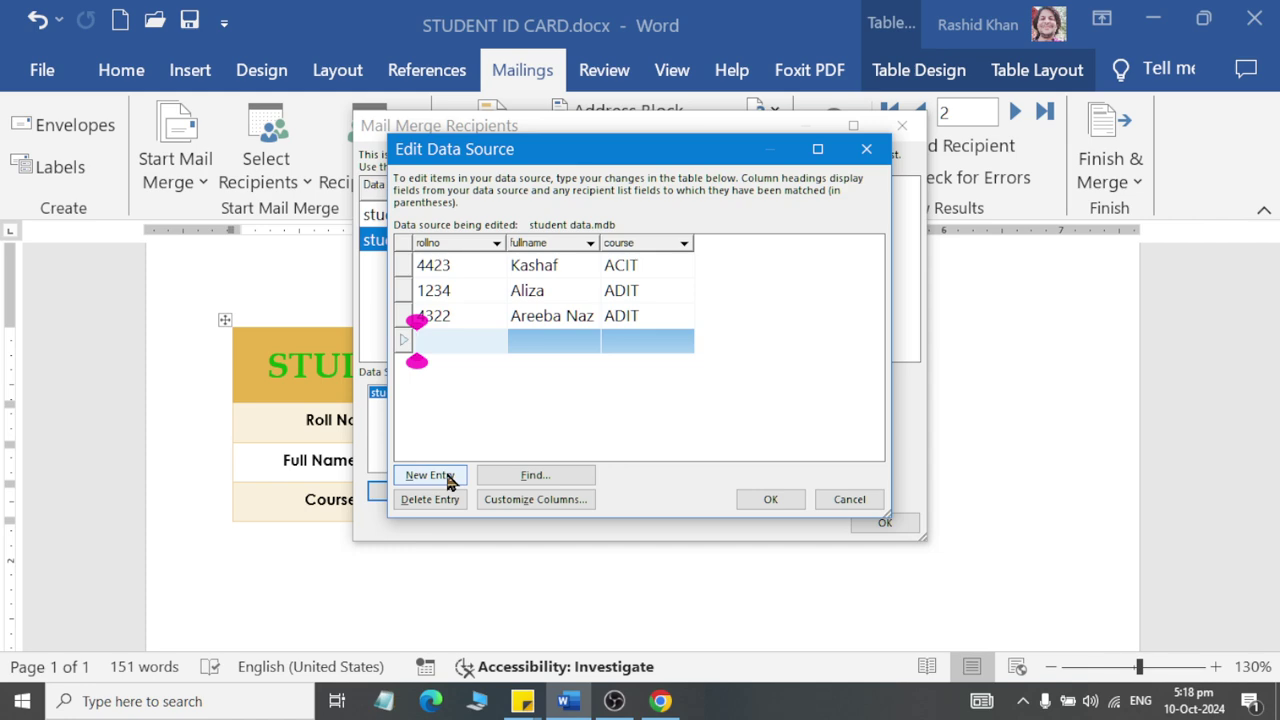
pyautogui.write('Kaina')
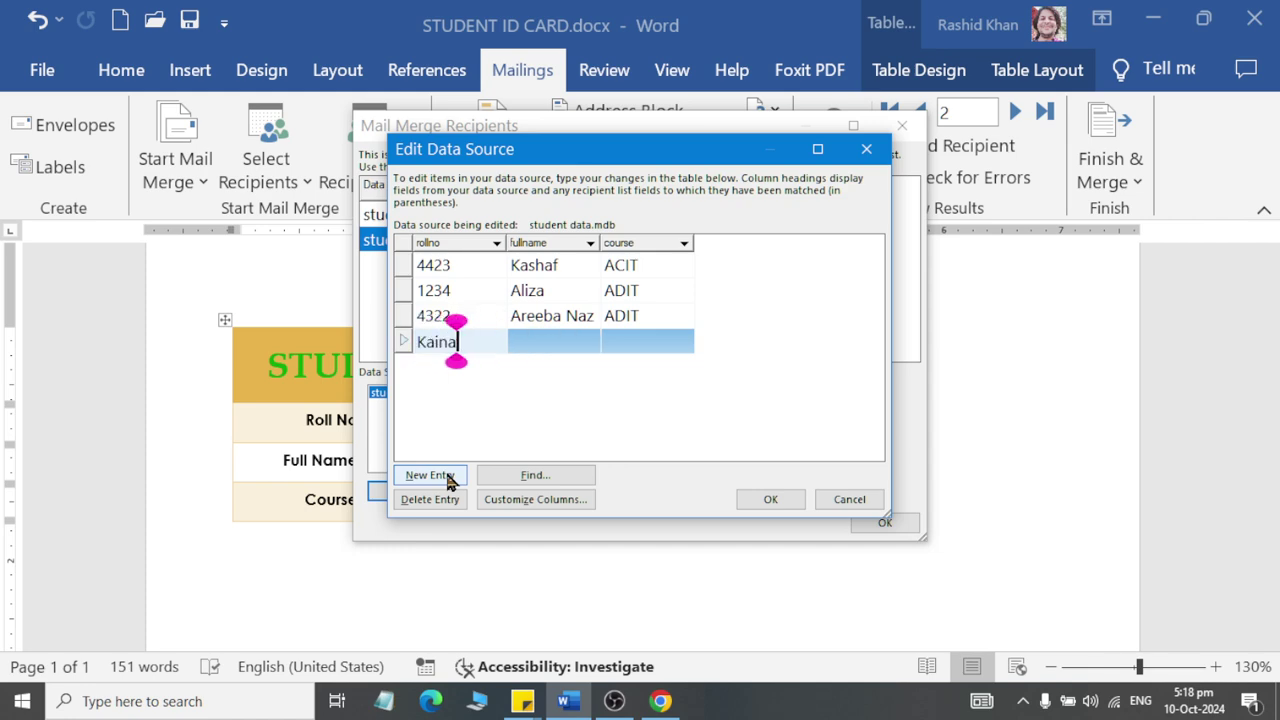
pyautogui.press('BackSpace')
pyautogui.press('BackSpace')
pyautogui.press('BackSpace')
pyautogui.write('43224')
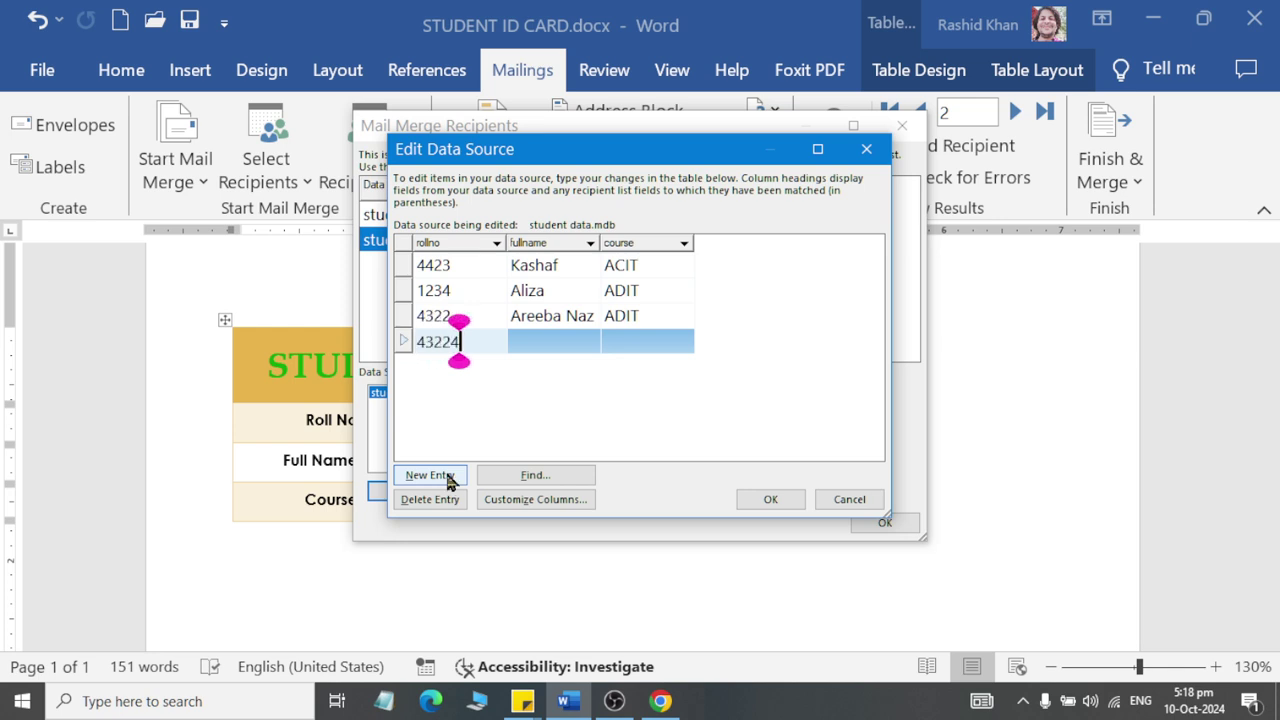
pyautogui.press('Tab')
pyautogui.write('Kainat')
pyautogui.press('Tab')
pyautogui.write('A')
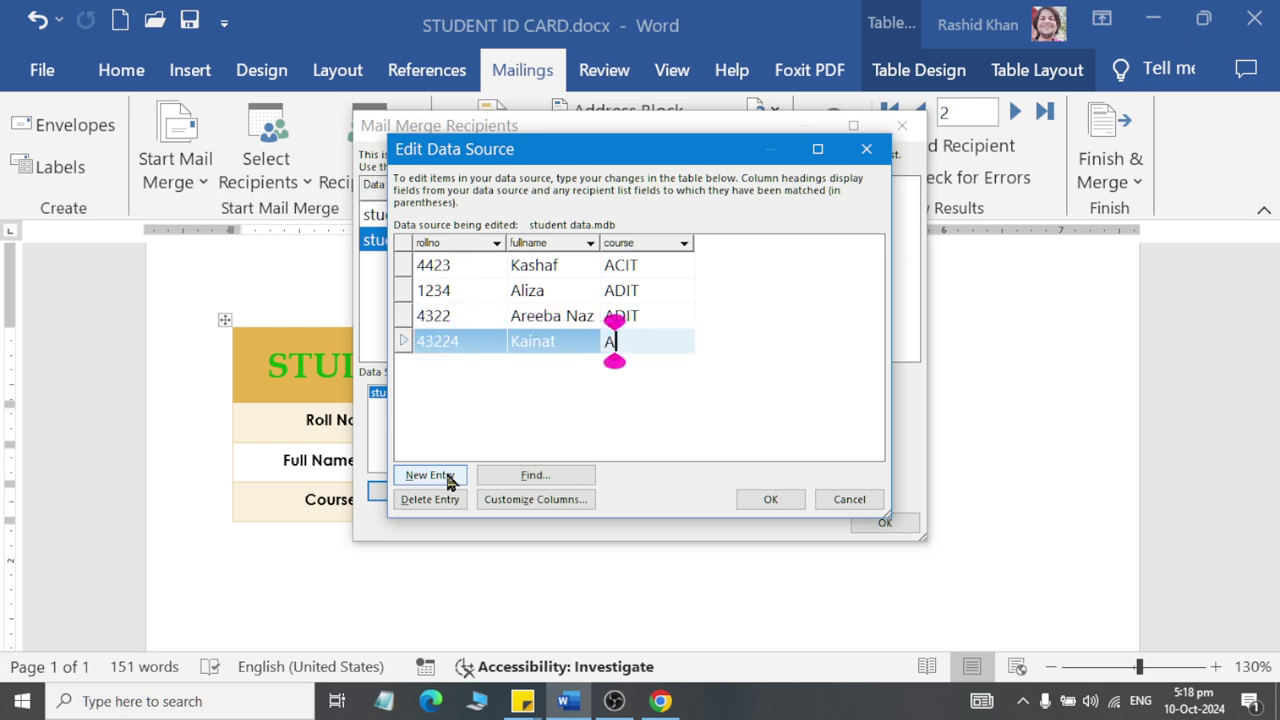
pyautogui.write('DIT')
# Add a third ADIT student record, correcting the name, and save the data source edits.
pyautogui.click(449, 478)
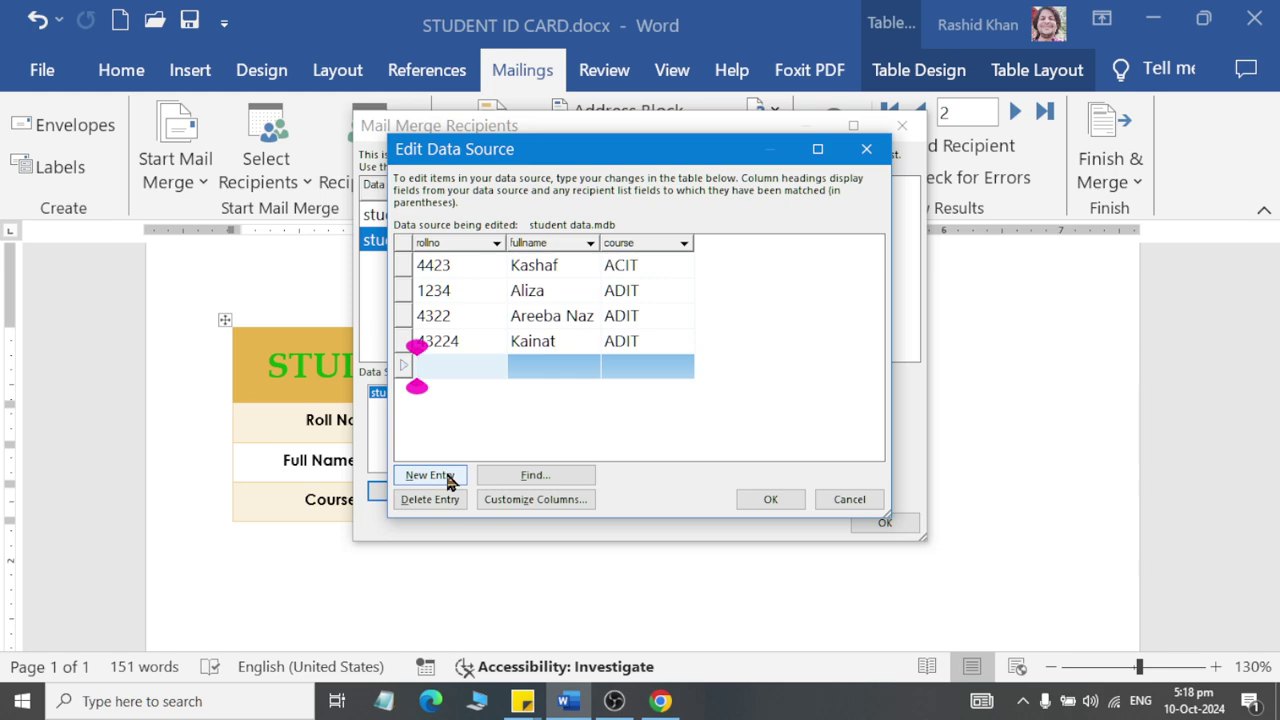
pyautogui.write('32343')
pyautogui.press('Tab')
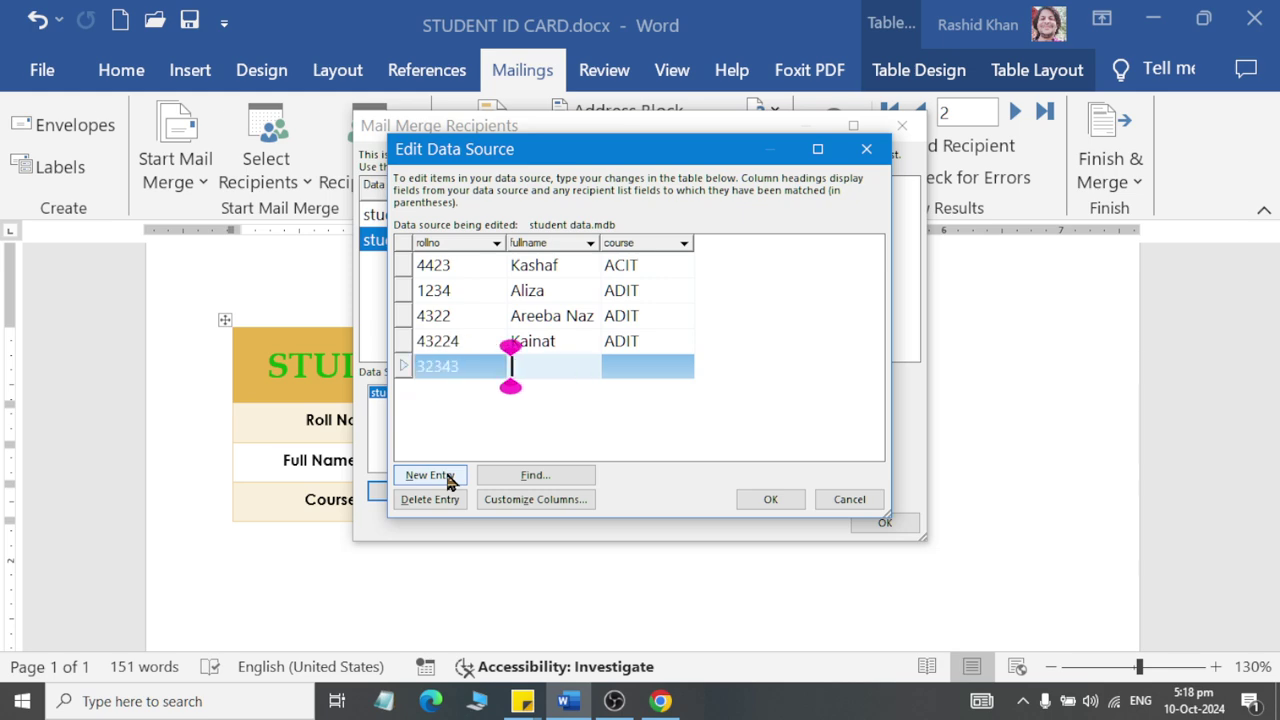
pyautogui.write('Muhammad')
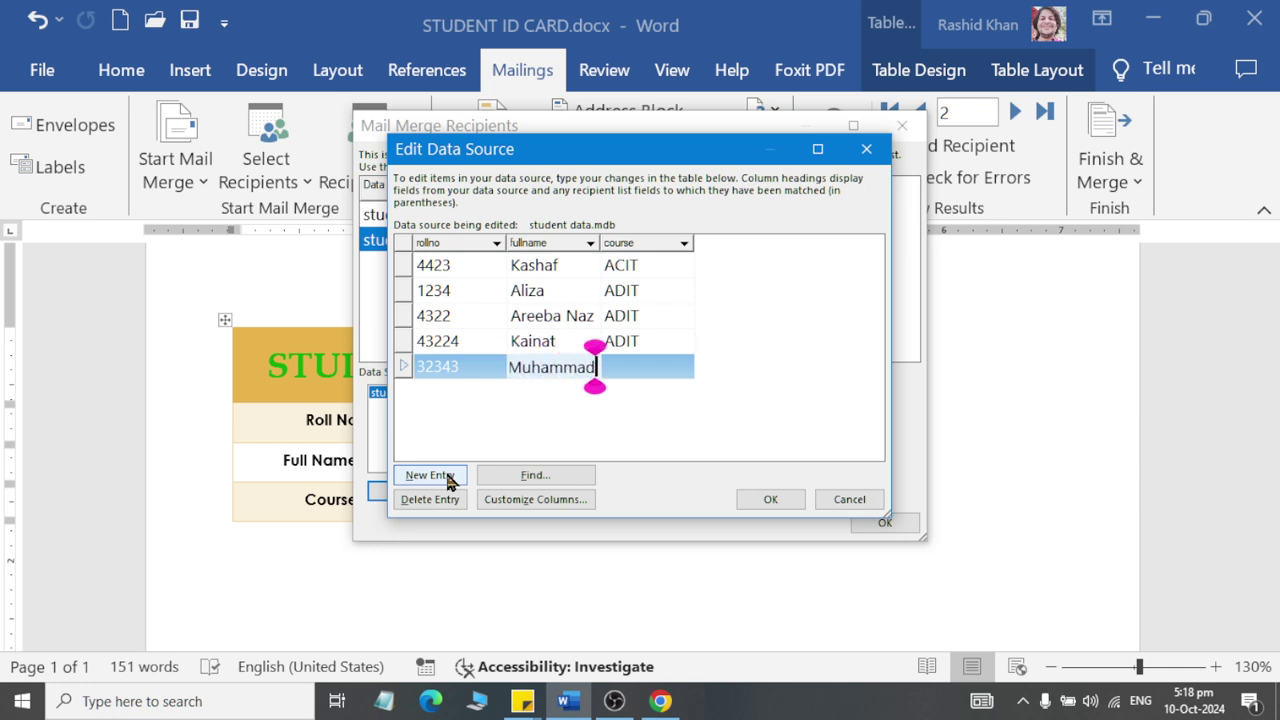
pyautogui.write(' Huss')
pyautogui.press('BackSpace')
pyautogui.press('BackSpace')
pyautogui.press('BackSpace')
pyautogui.press('BackSpace')
pyautogui.press('BackSpace')
pyautogui.press('BackSpace')
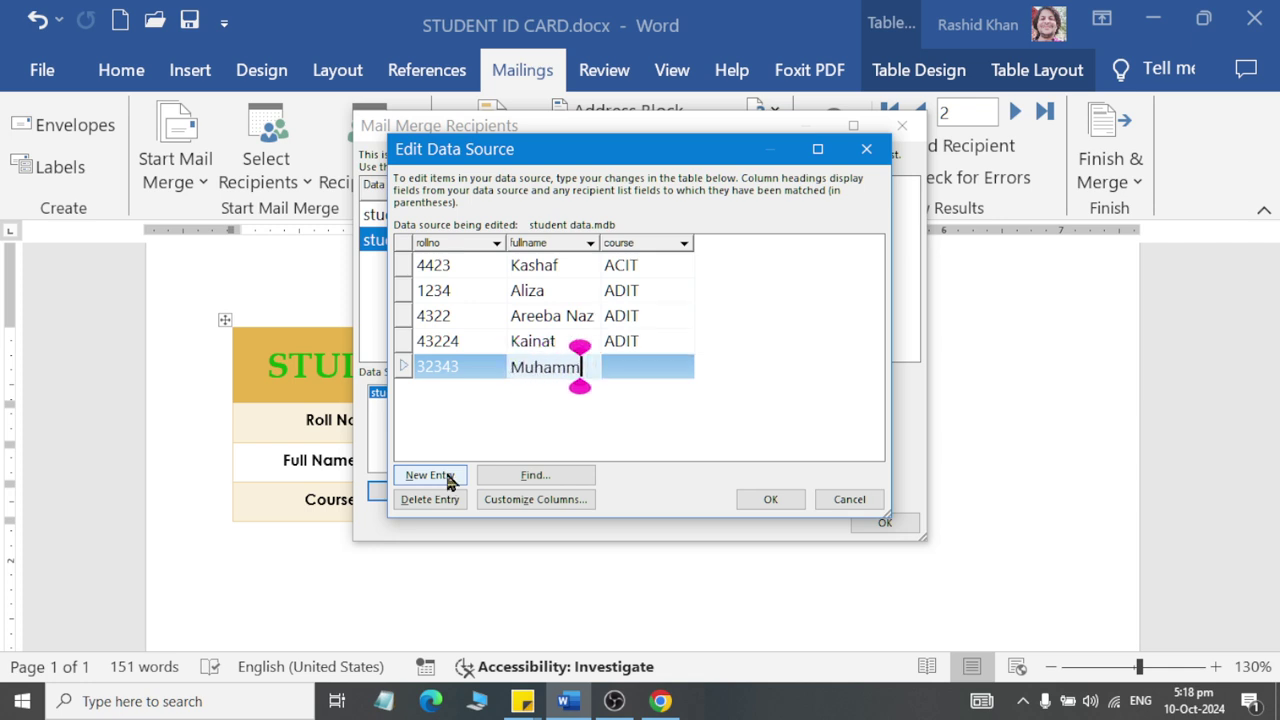
pyautogui.press('BackSpace')
pyautogui.press('BackSpace')
pyautogui.press('BackSpace')
pyautogui.press('BackSpace')
pyautogui.press('BackSpace')
pyautogui.write('Raza')
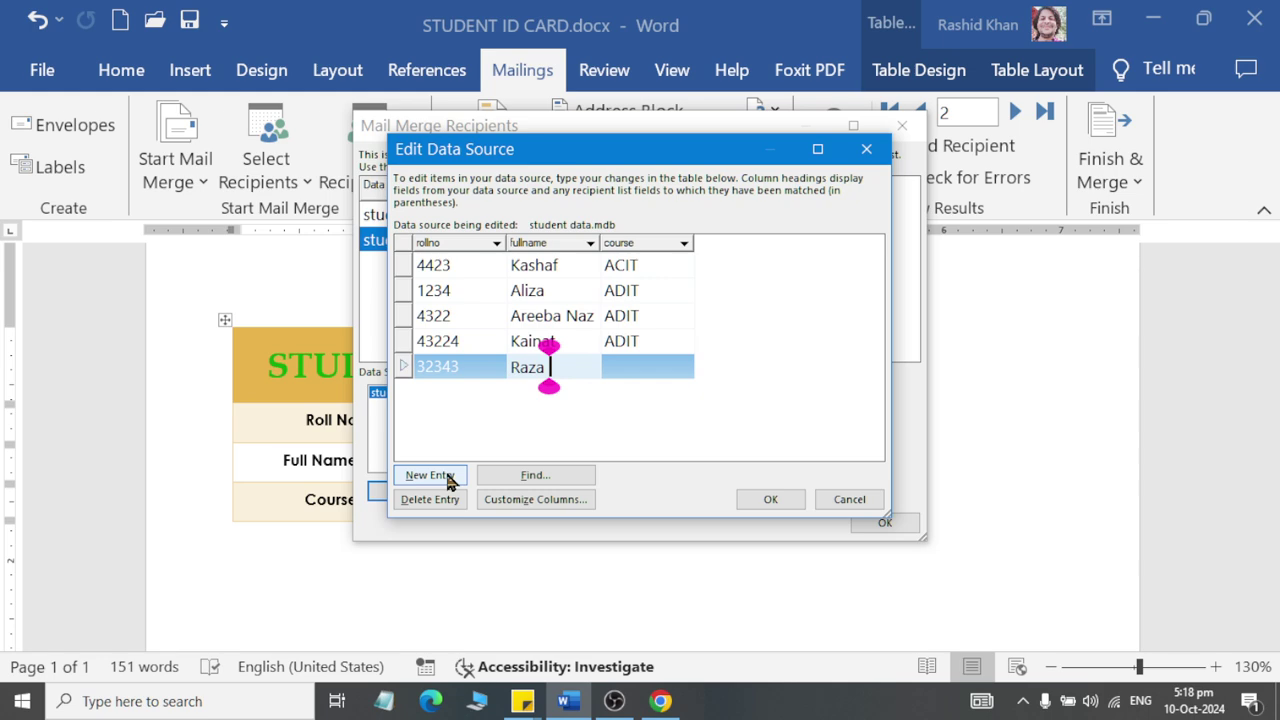
pyautogui.write(' Hussain')
pyautogui.press('Tab')
pyautogui.write('ADIT')
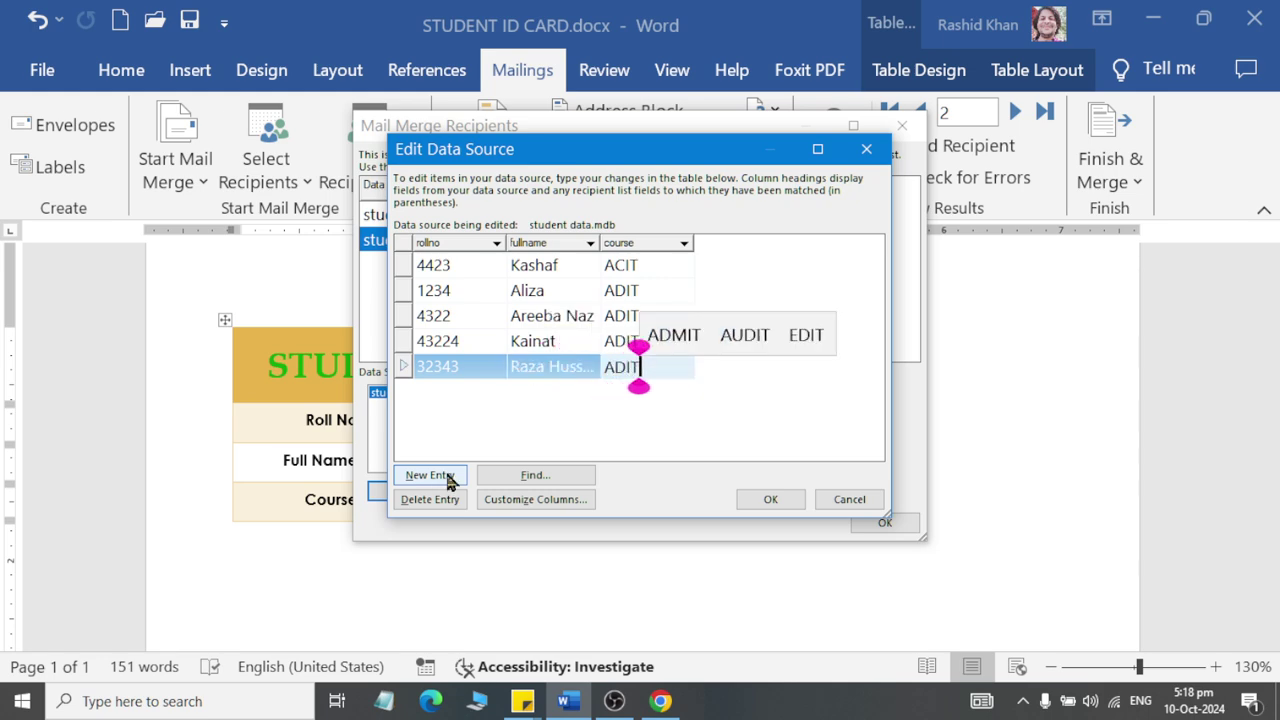
pyautogui.click(755, 499)
# Confirm the list update, preview cards through the fifth student, then show merge fields again.
pyautogui.click(571, 406)
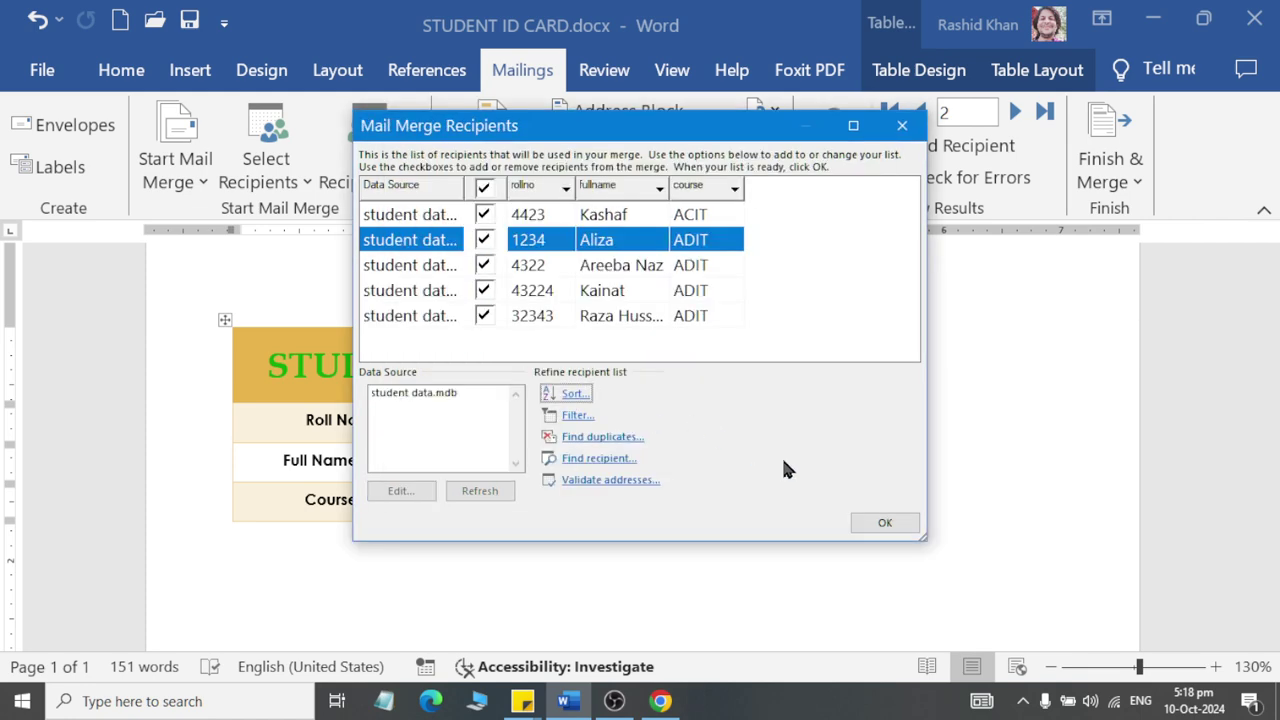
pyautogui.click(882, 522)
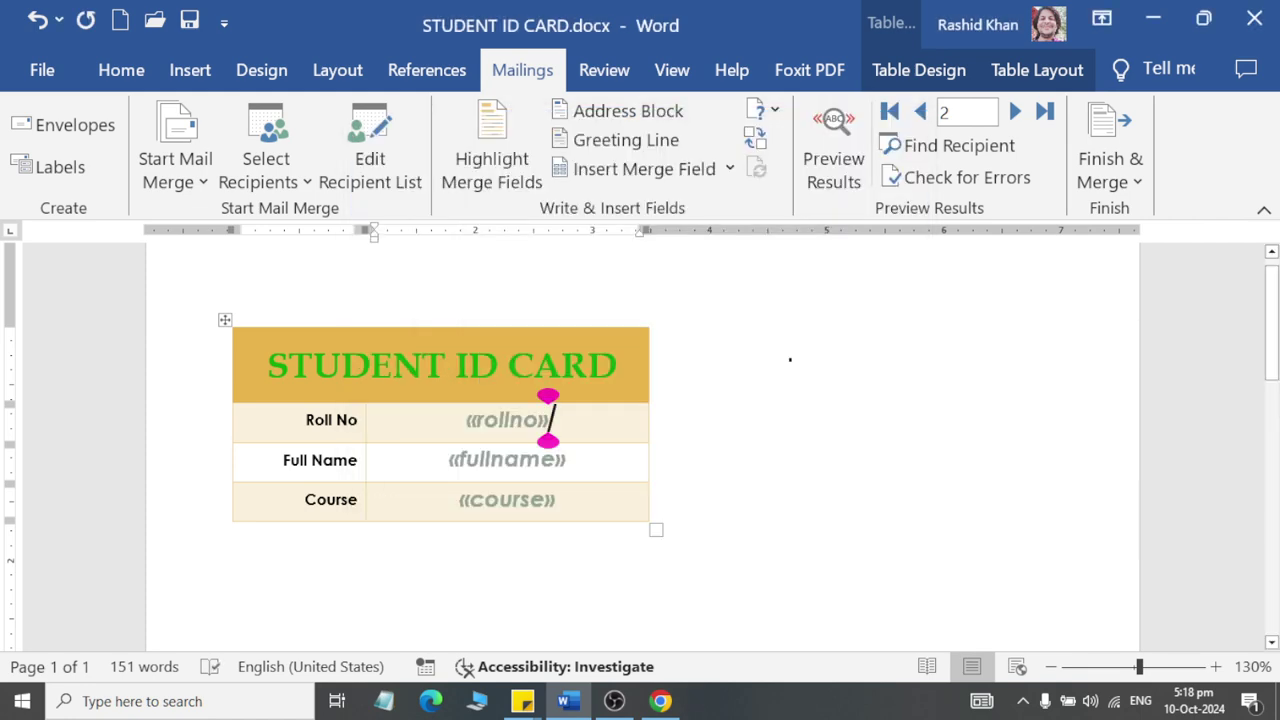
pyautogui.click(830, 160)
pyautogui.click(920, 113)
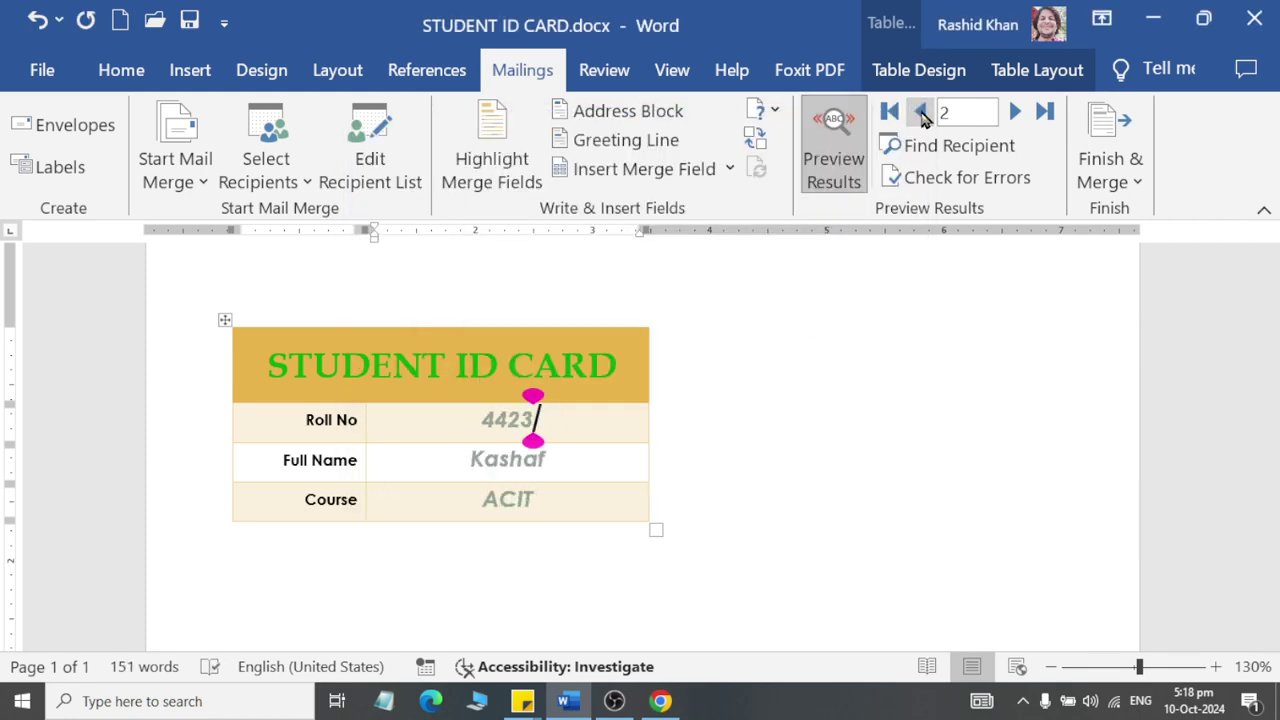
pyautogui.click(1015, 113)
pyautogui.click(1015, 113)
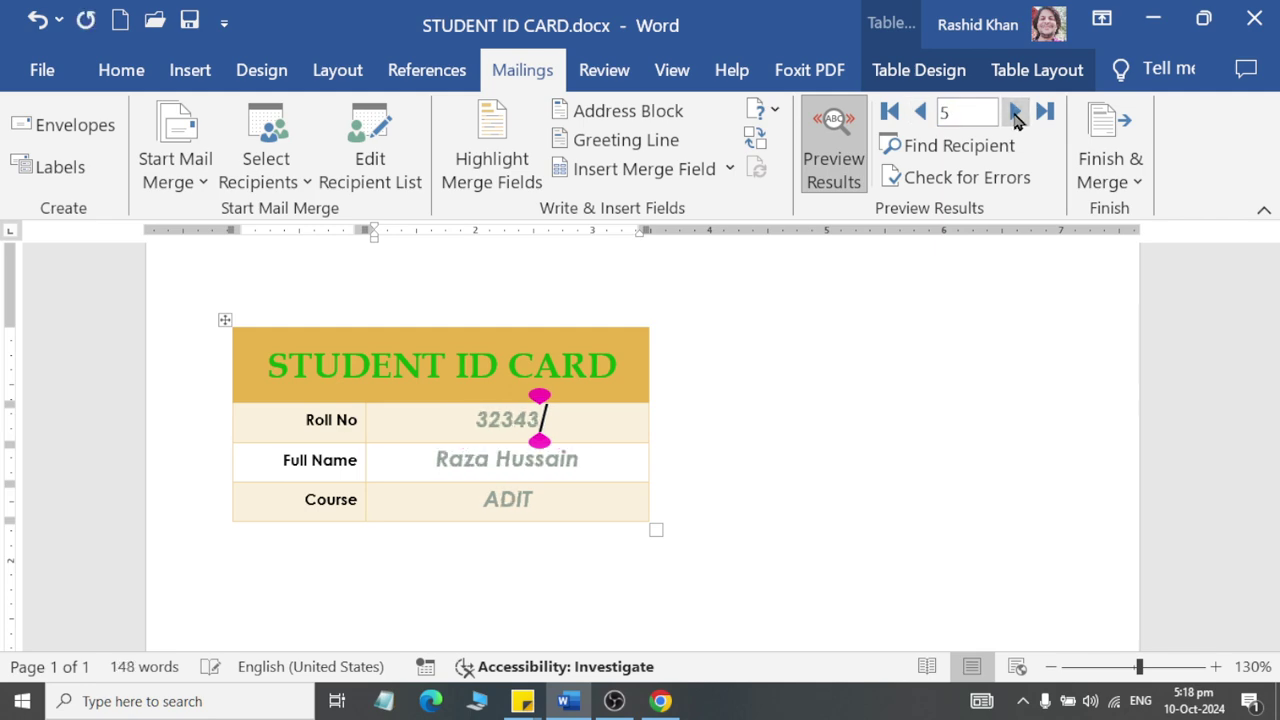
pyautogui.click(828, 168)
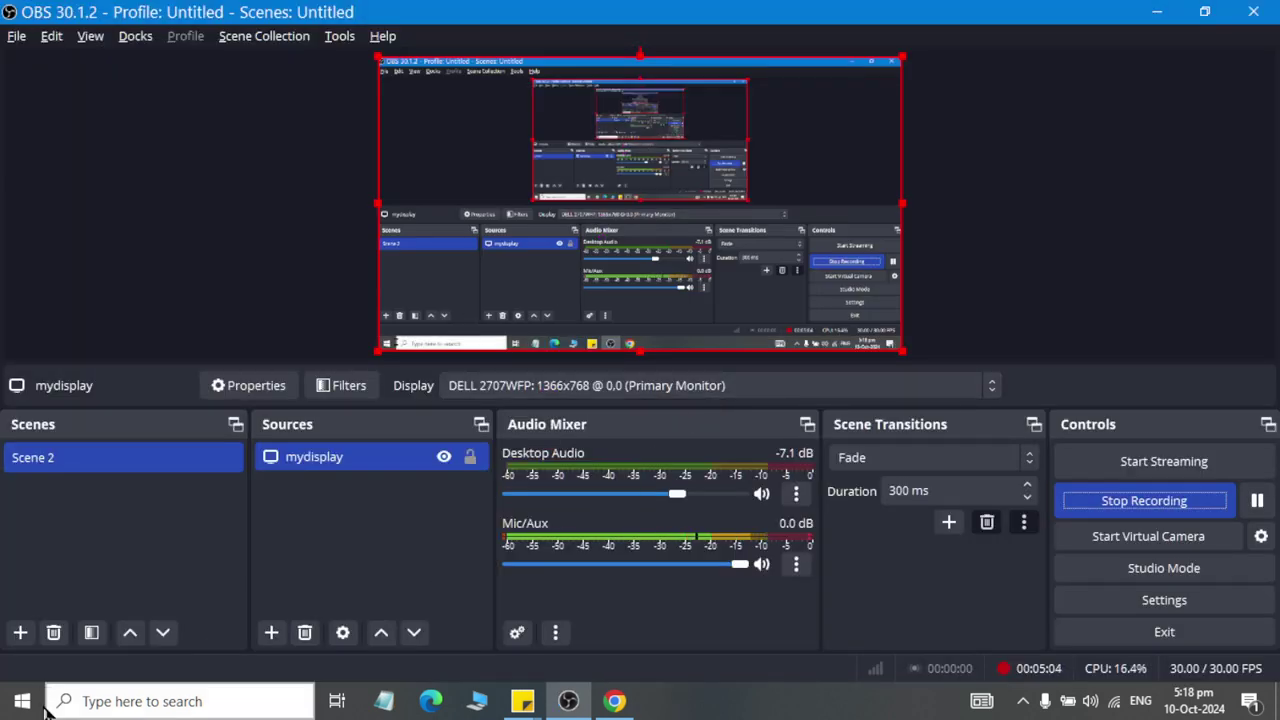
# Navigate File Explorer to Documents > Word_Files > A and H.
pyautogui.click(22, 701)
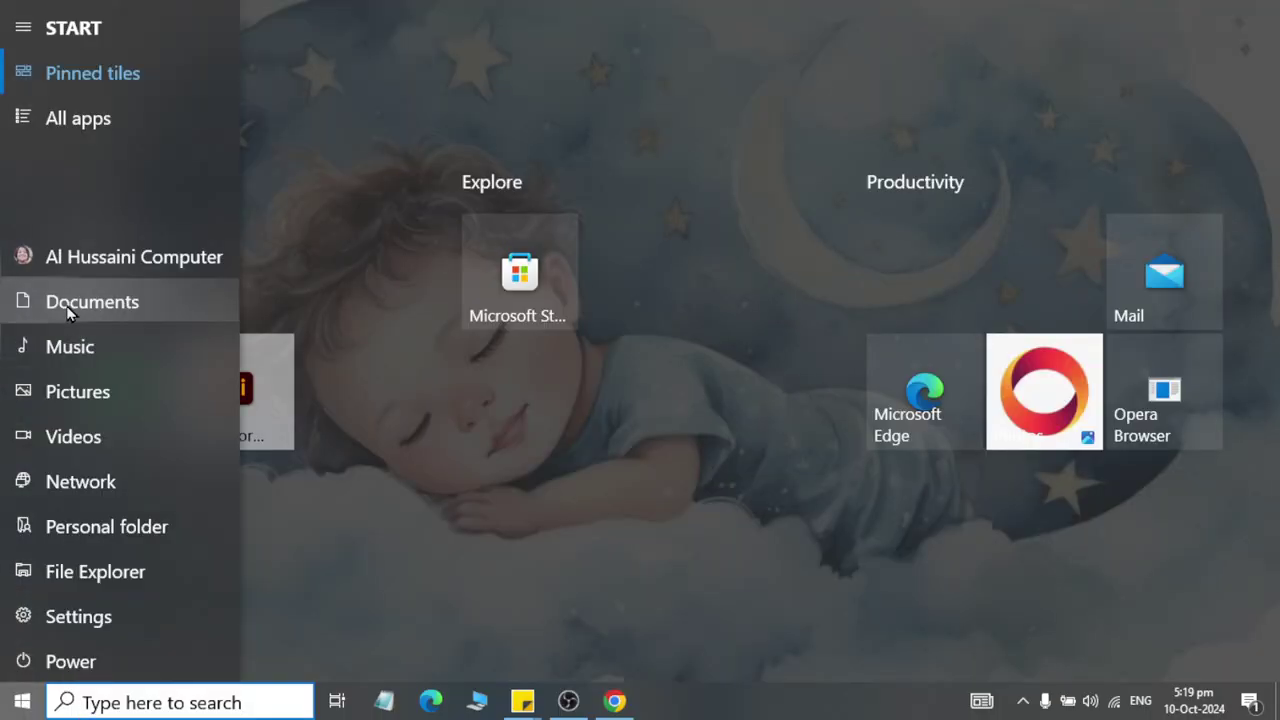
pyautogui.click(29, 305)
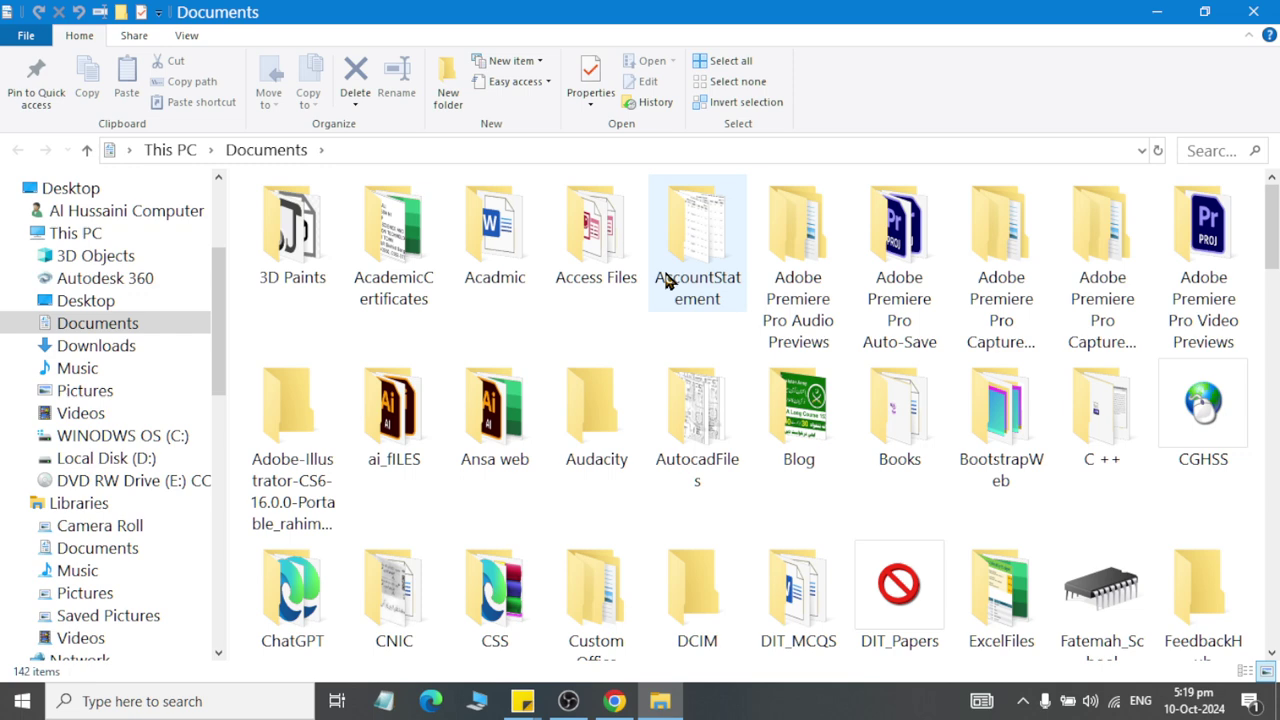
pyautogui.scroll(-15, 660, 280)
pyautogui.click(652, 274)
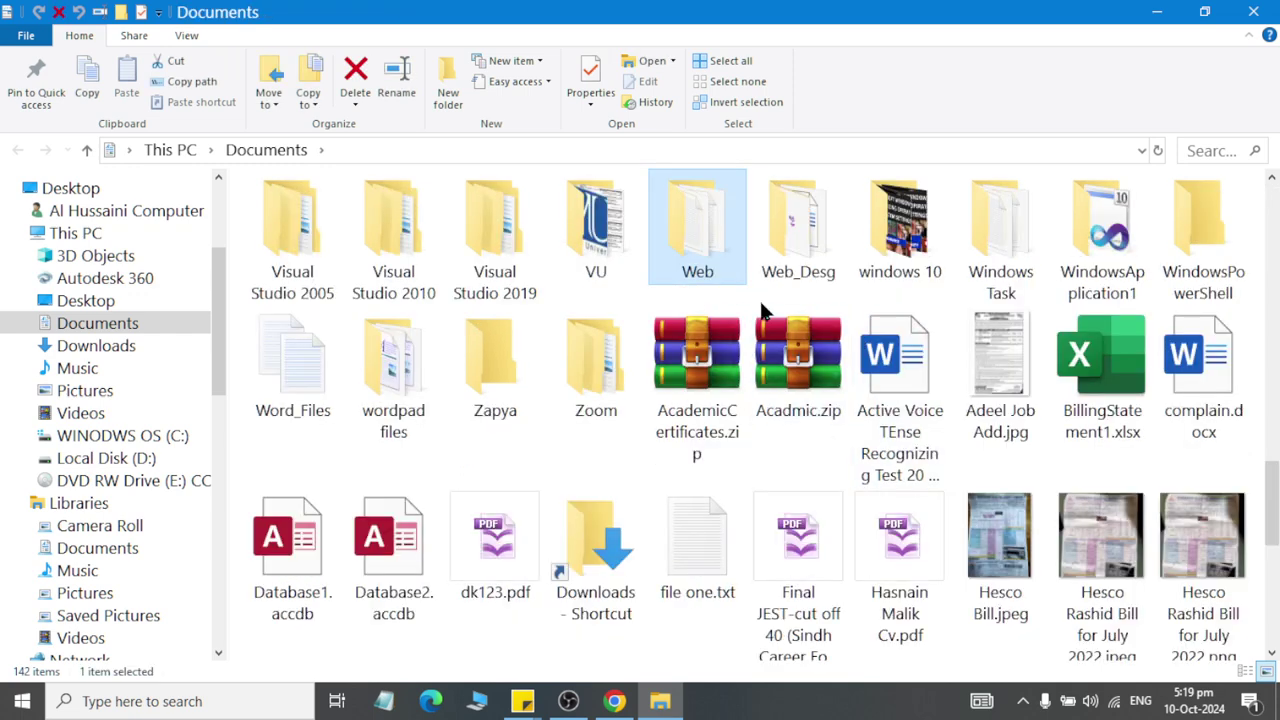
pyautogui.click(305, 398)
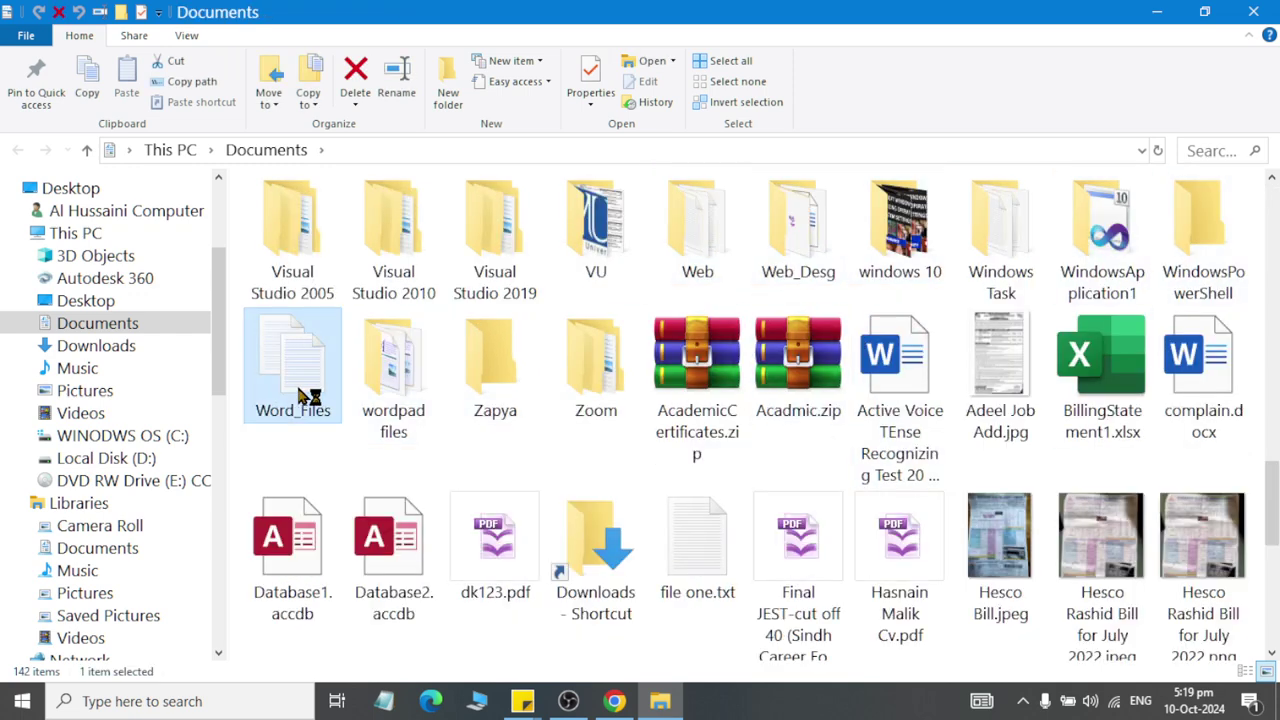
pyautogui.doubleClick(420, 272)
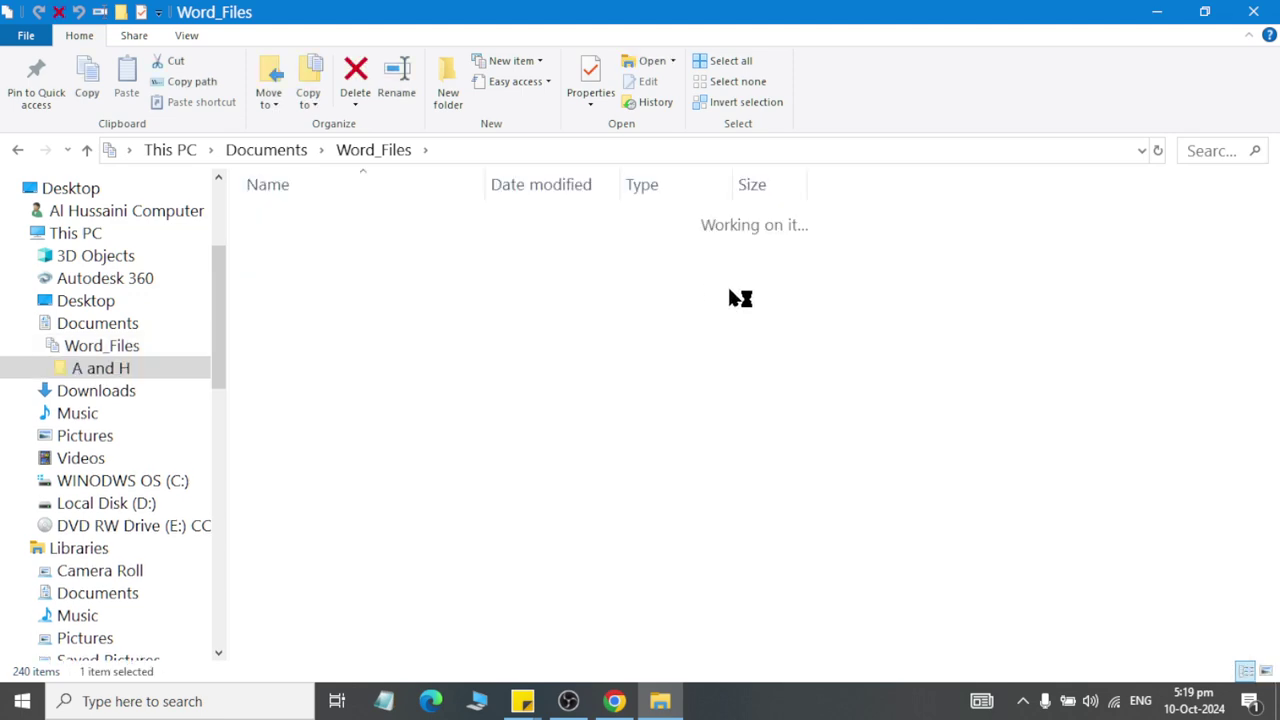
# Show the folder as large icons and select STUDENT ID CARD.docx.
pyautogui.click(186, 35)
pyautogui.click(300, 63)
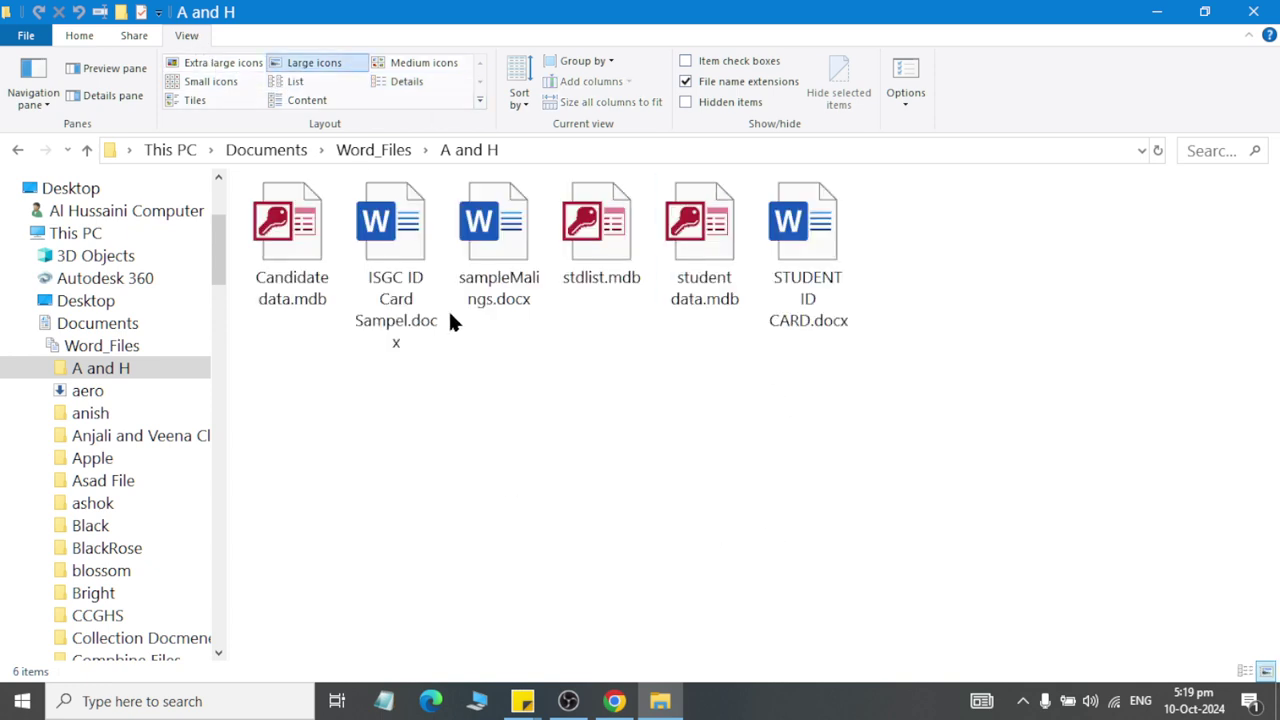
pyautogui.click(825, 265)
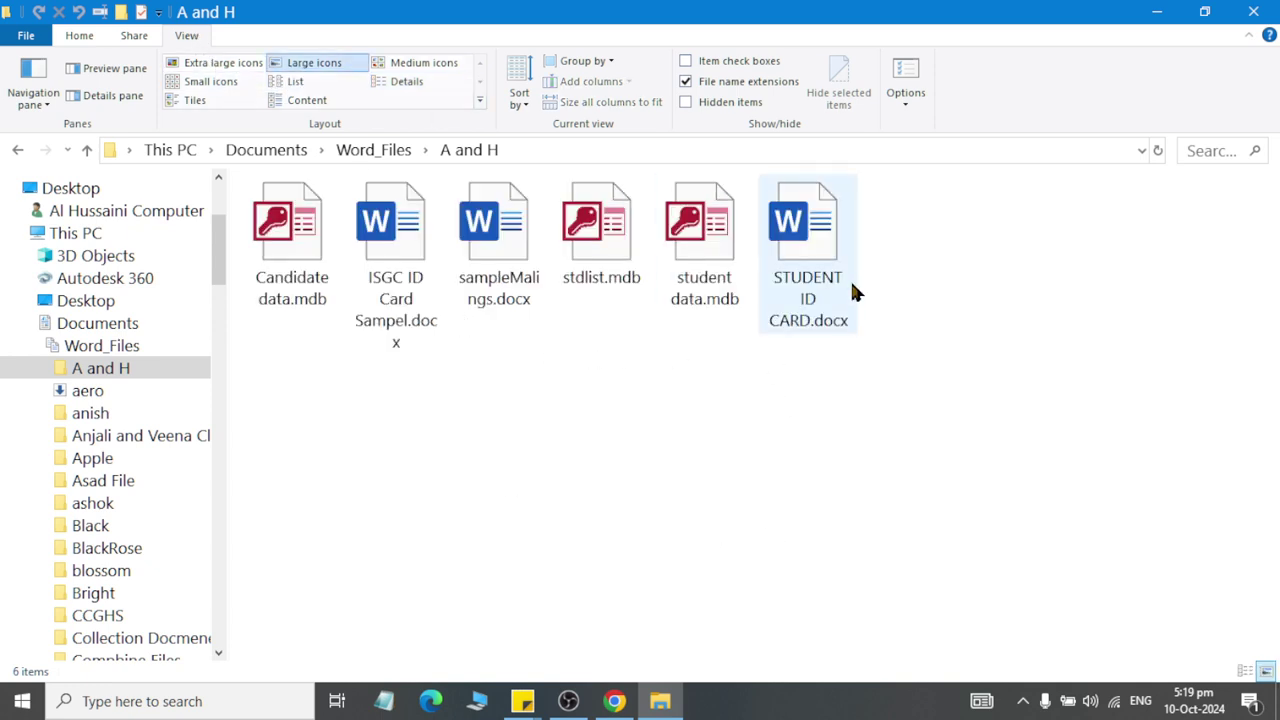
pyautogui.click(695, 285)
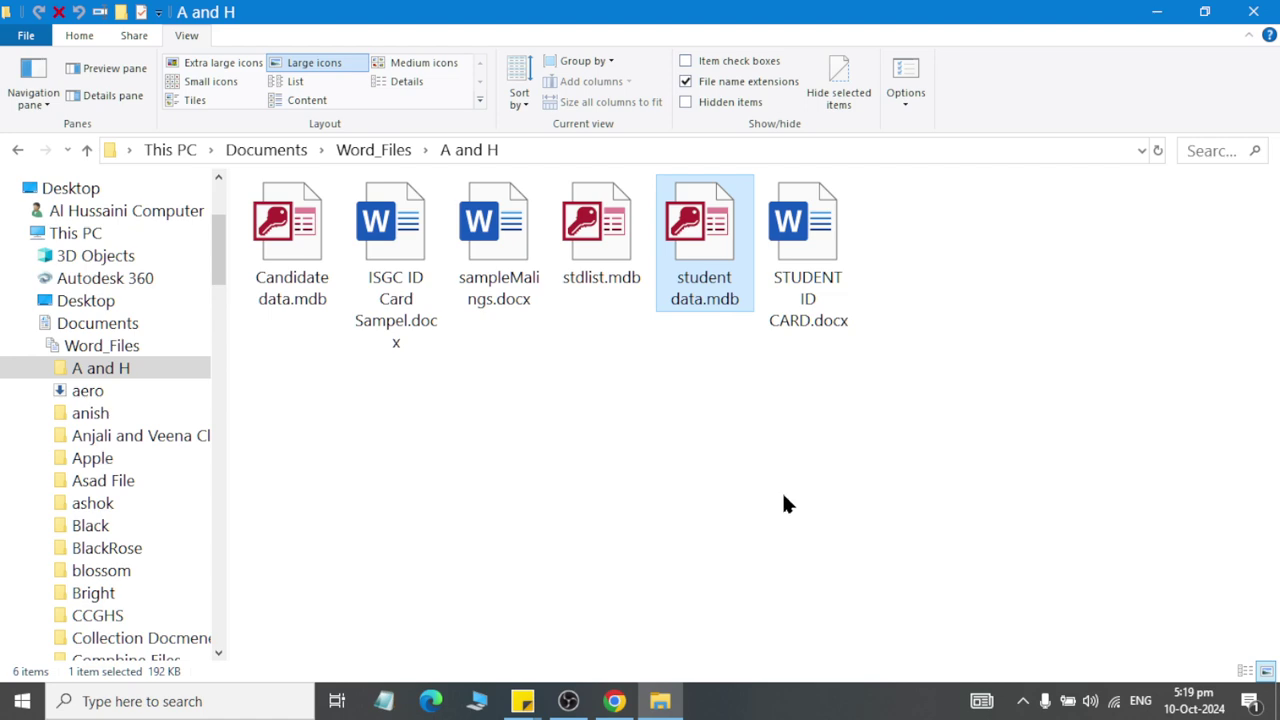
pyautogui.click(803, 252)
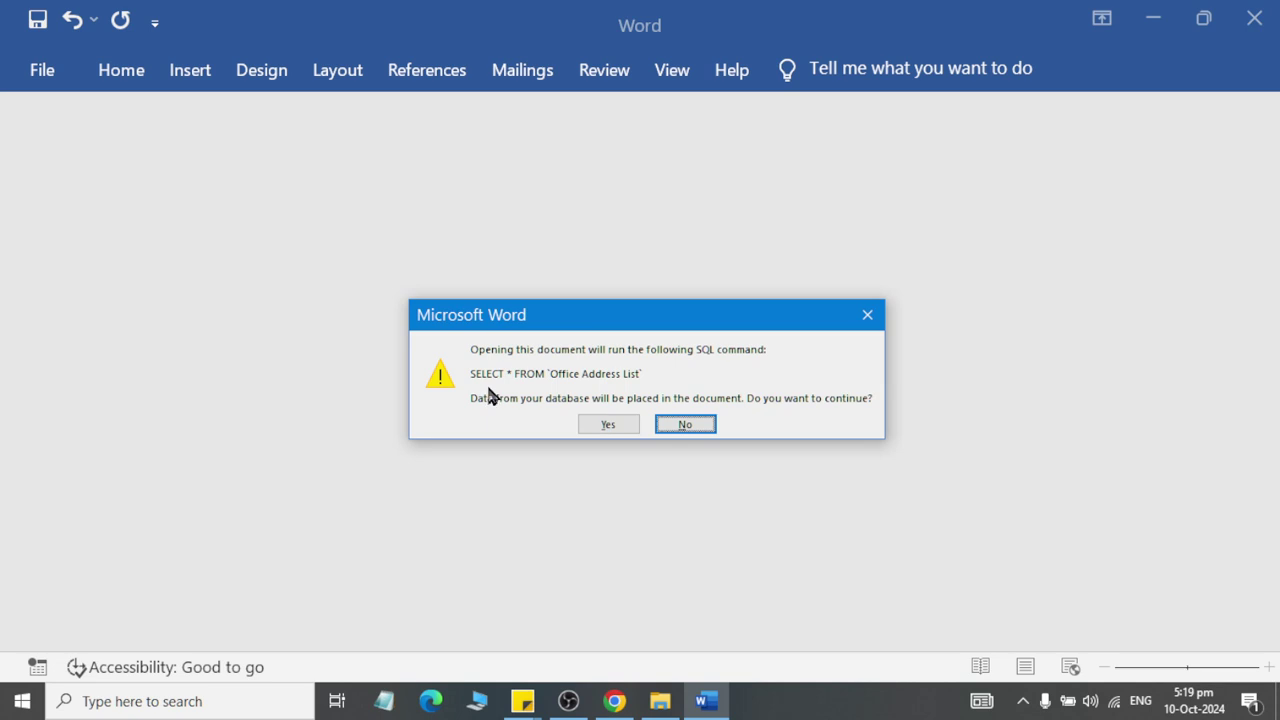
# Accept the SQL data prompt, preview student records on Mailings, then return to merge fields.
pyautogui.click(607, 426)
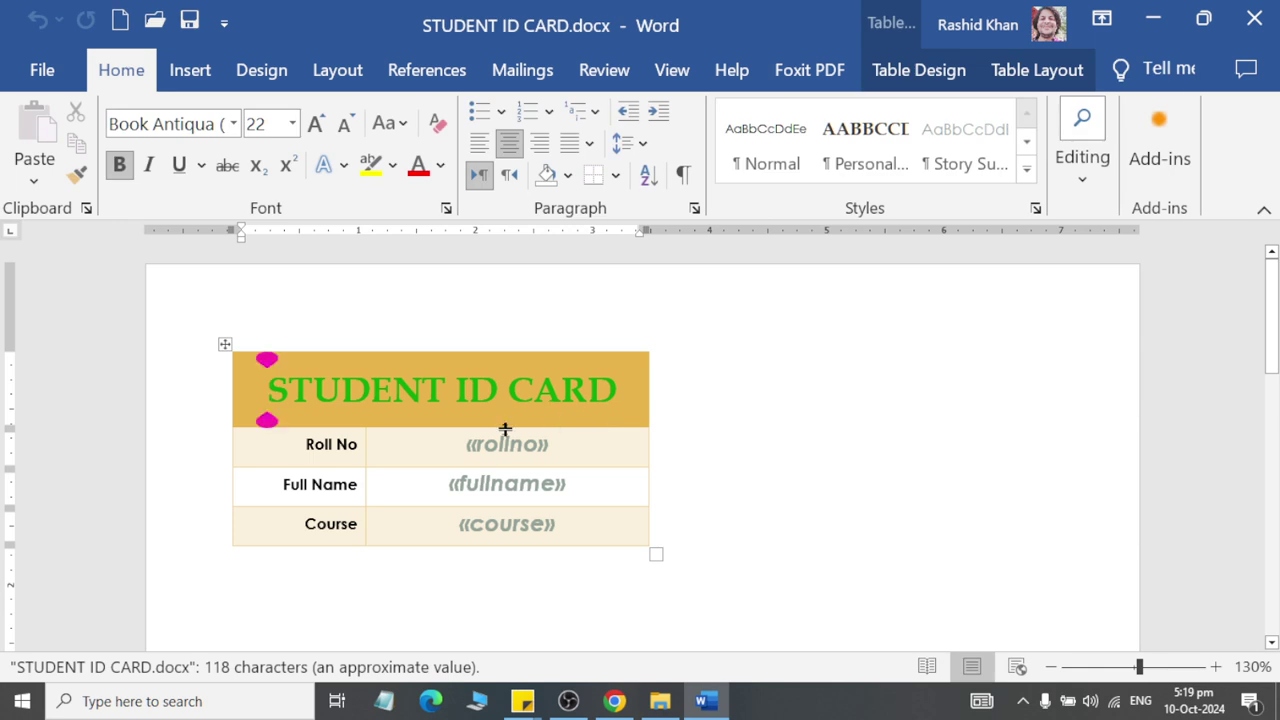
pyautogui.click(514, 72)
pyautogui.click(836, 160)
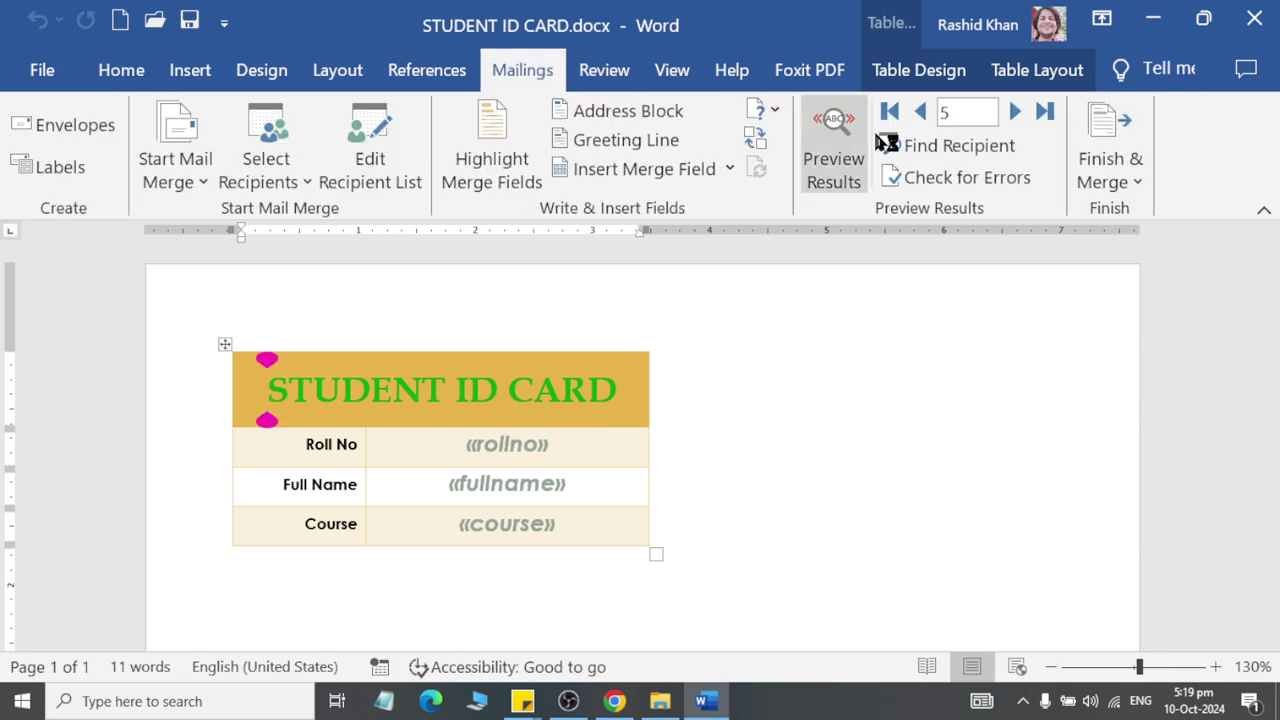
pyautogui.click(920, 111)
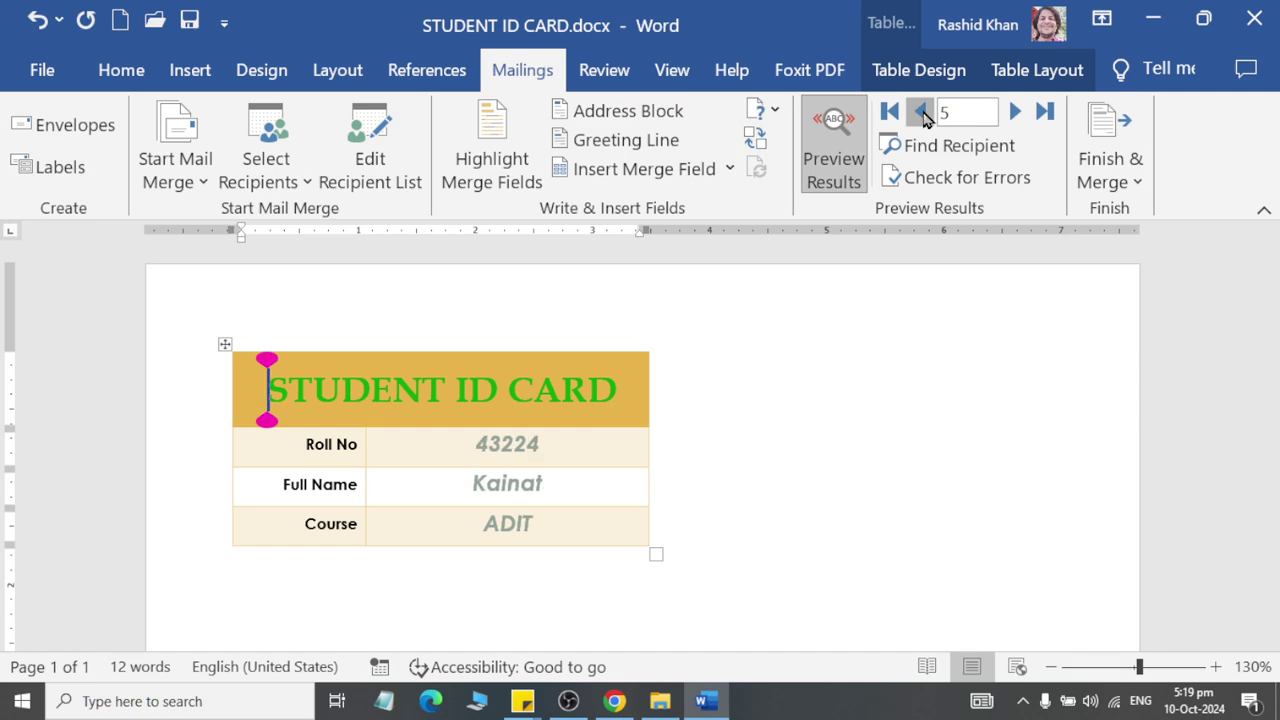
pyautogui.click(920, 111)
pyautogui.click(920, 111)
pyautogui.click(1015, 111)
pyautogui.click(1015, 111)
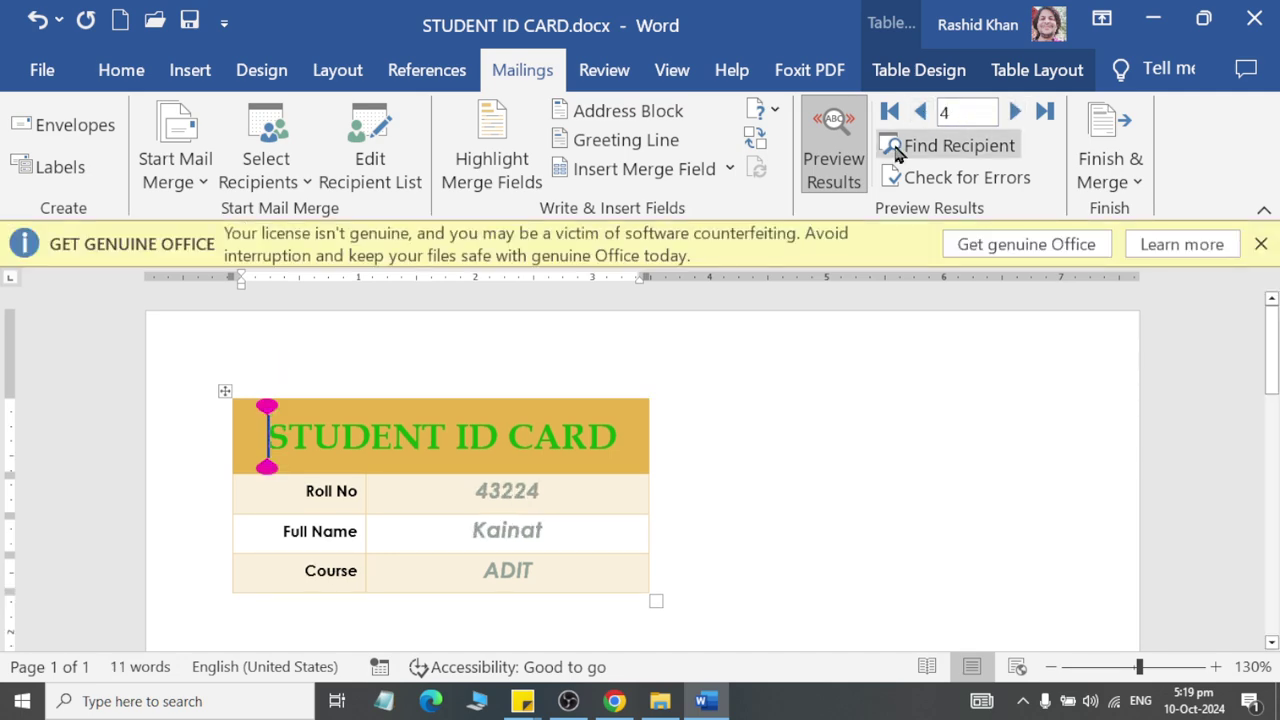
pyautogui.click(836, 165)
# Open student data.mdb for editing and add a new ADIT student record.
pyautogui.click(366, 166)
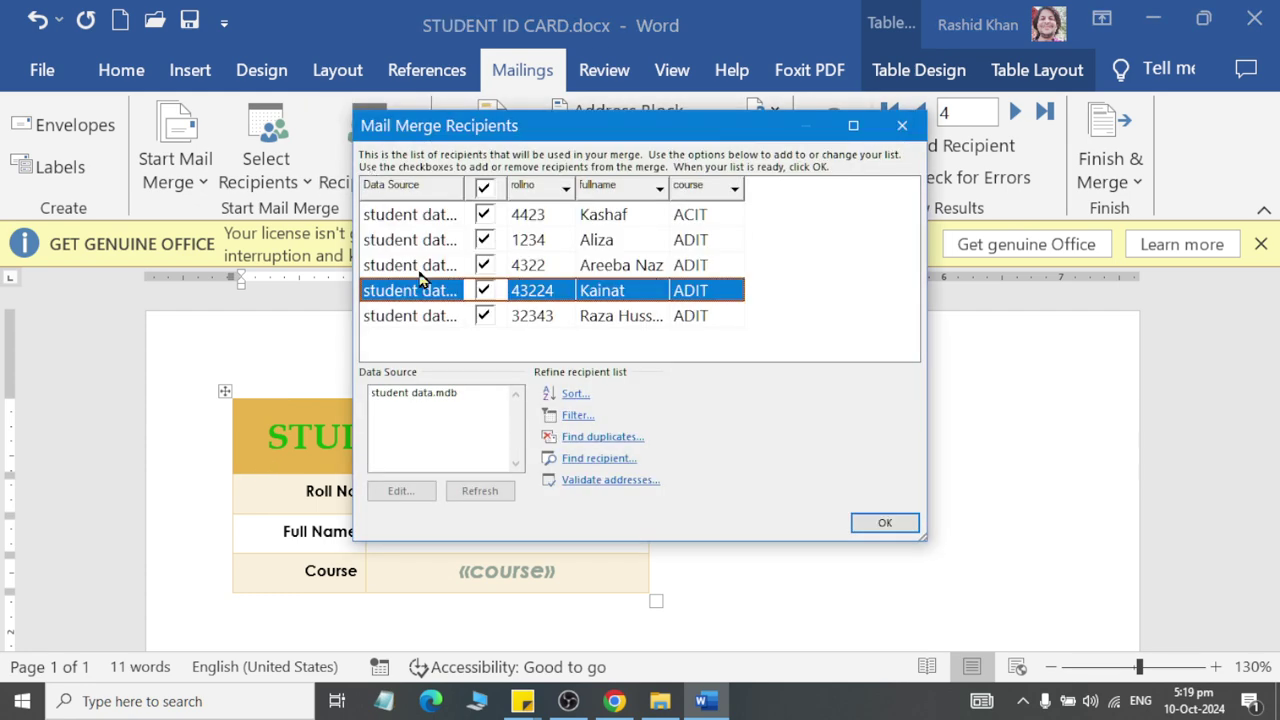
pyautogui.click(439, 400)
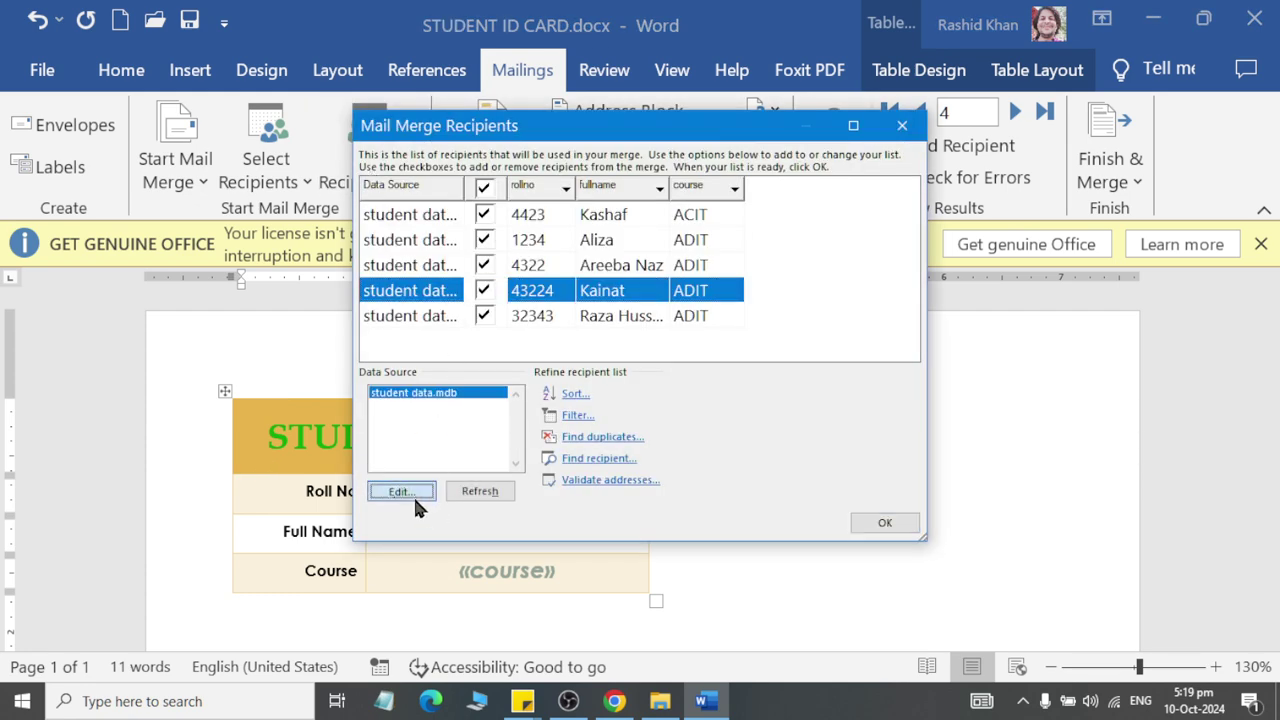
pyautogui.click(405, 491)
pyautogui.click(450, 476)
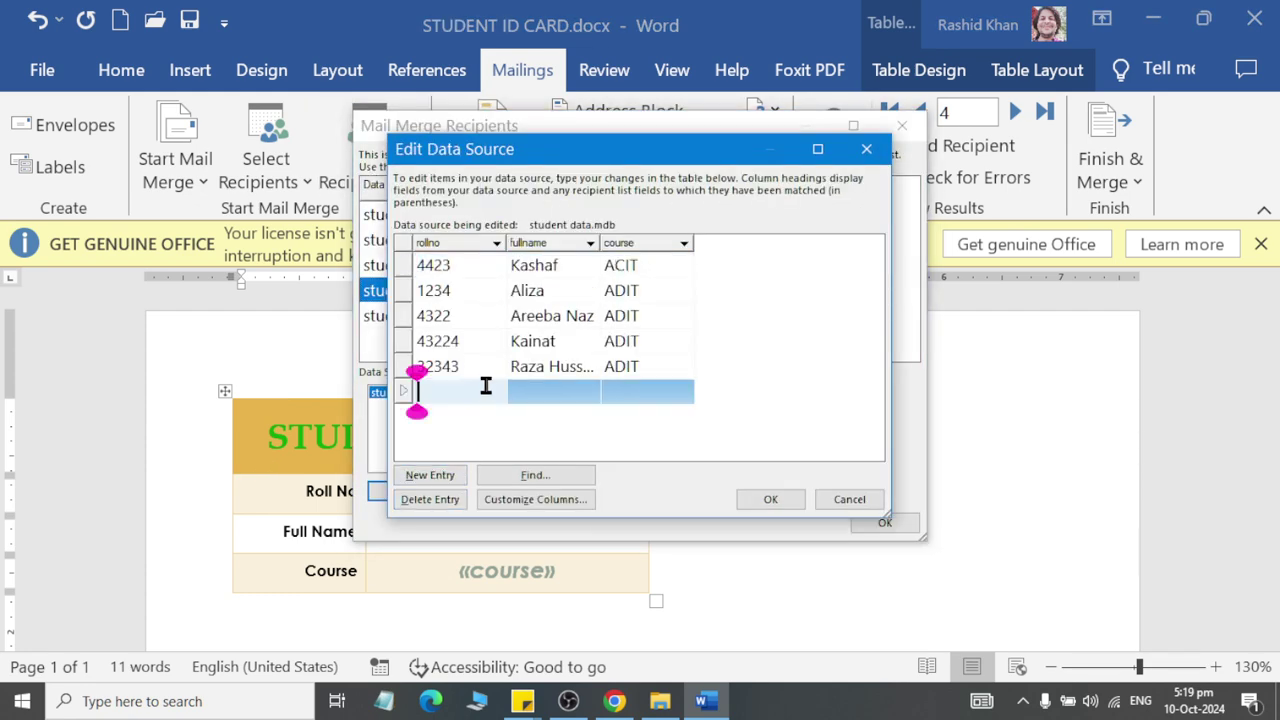
pyautogui.write('542')
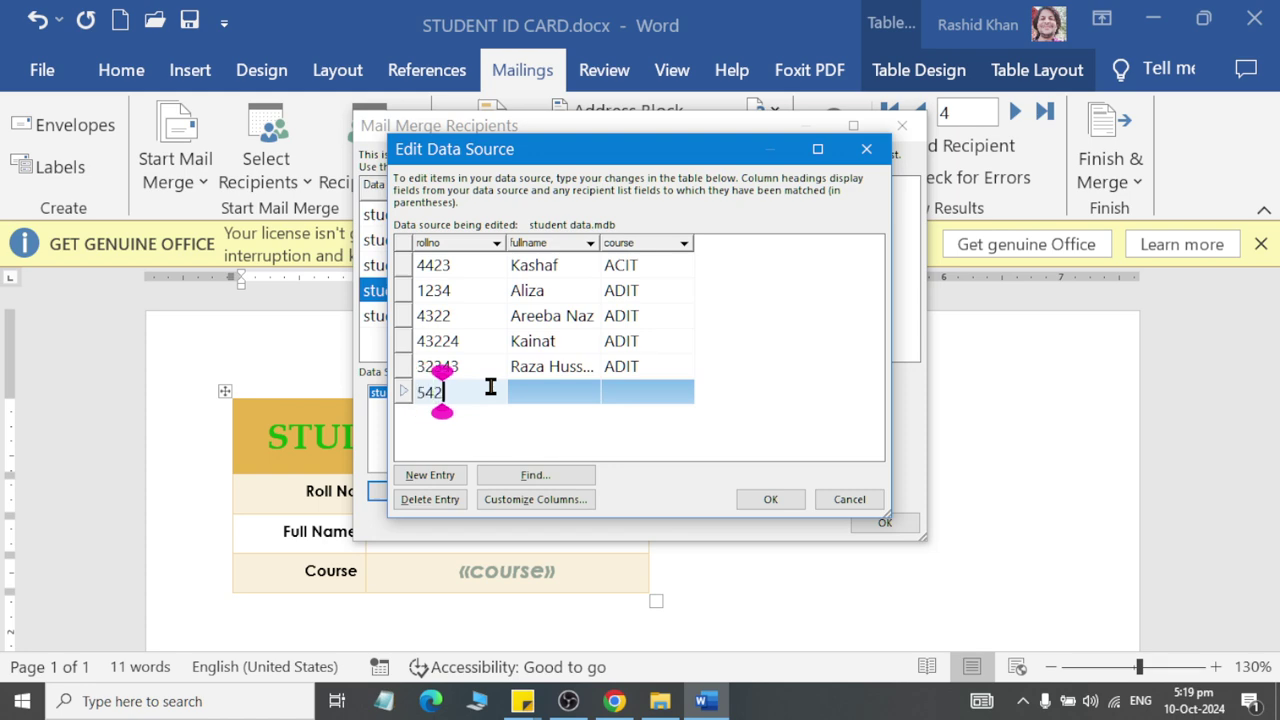
pyautogui.write('34')
pyautogui.press('Tab')
pyautogui.write('Sadd')
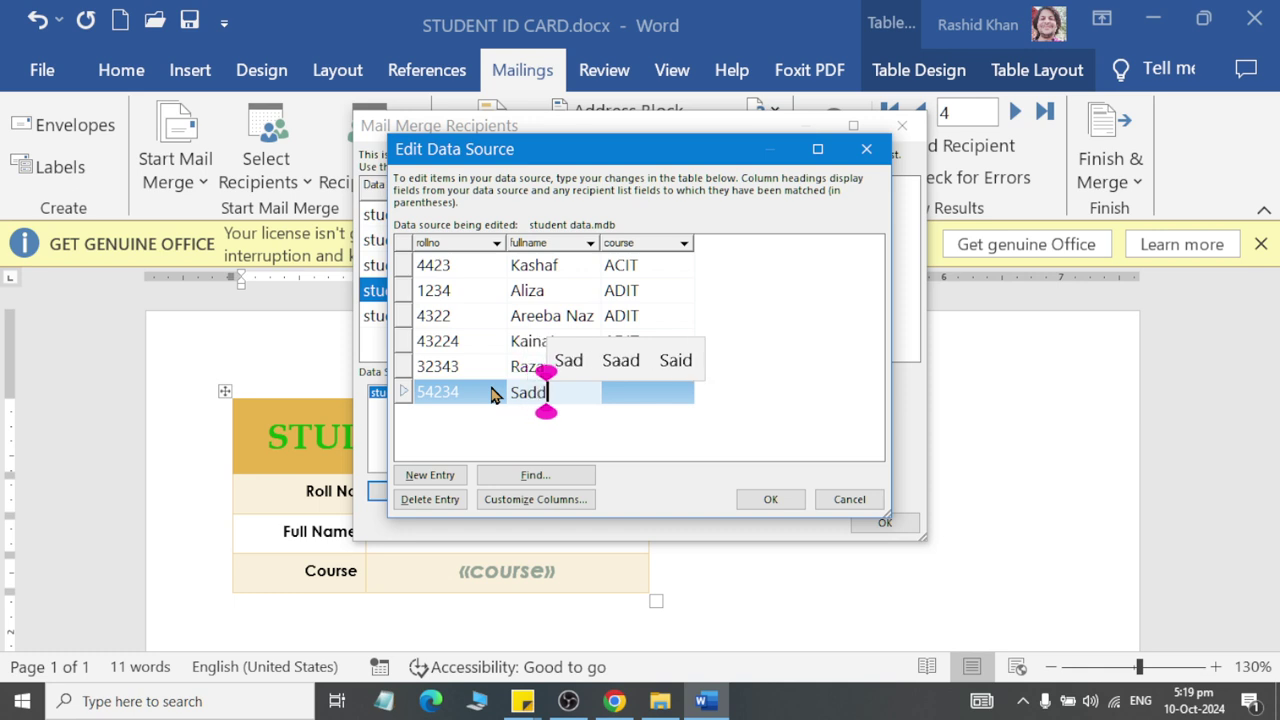
pyautogui.write('m Hussain')
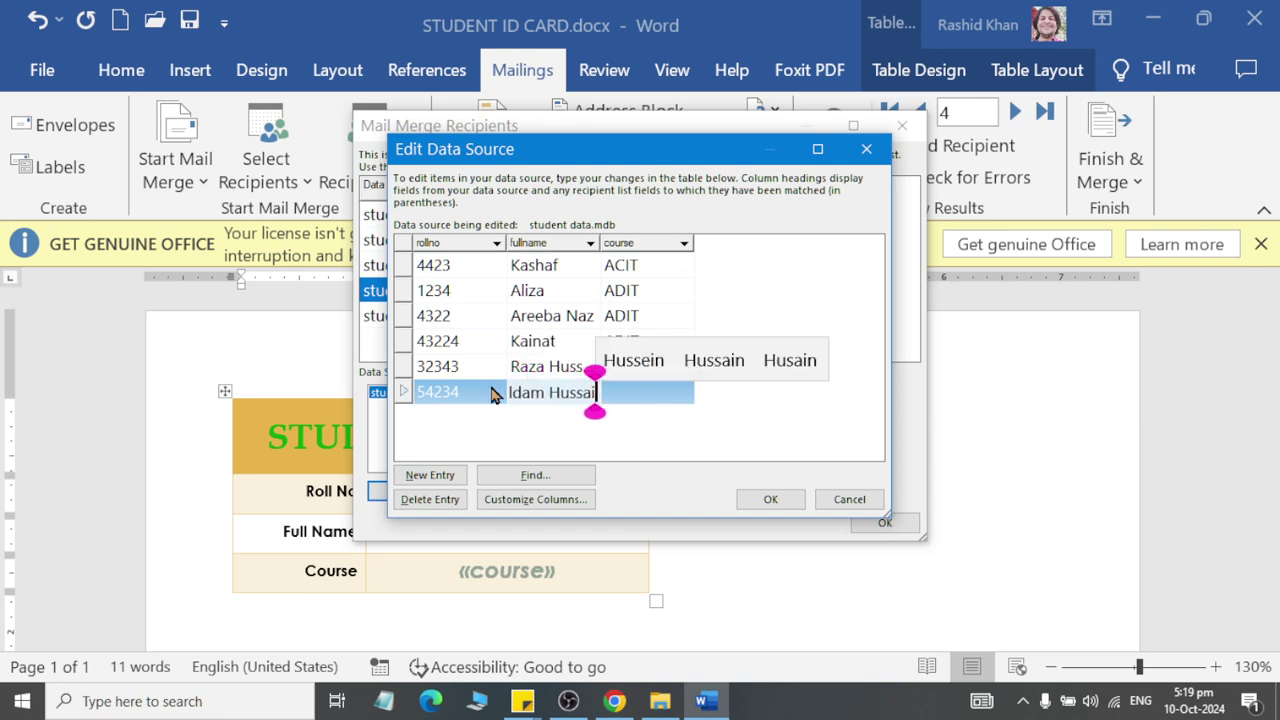
pyautogui.press('Tab')
pyautogui.write('ADIT')
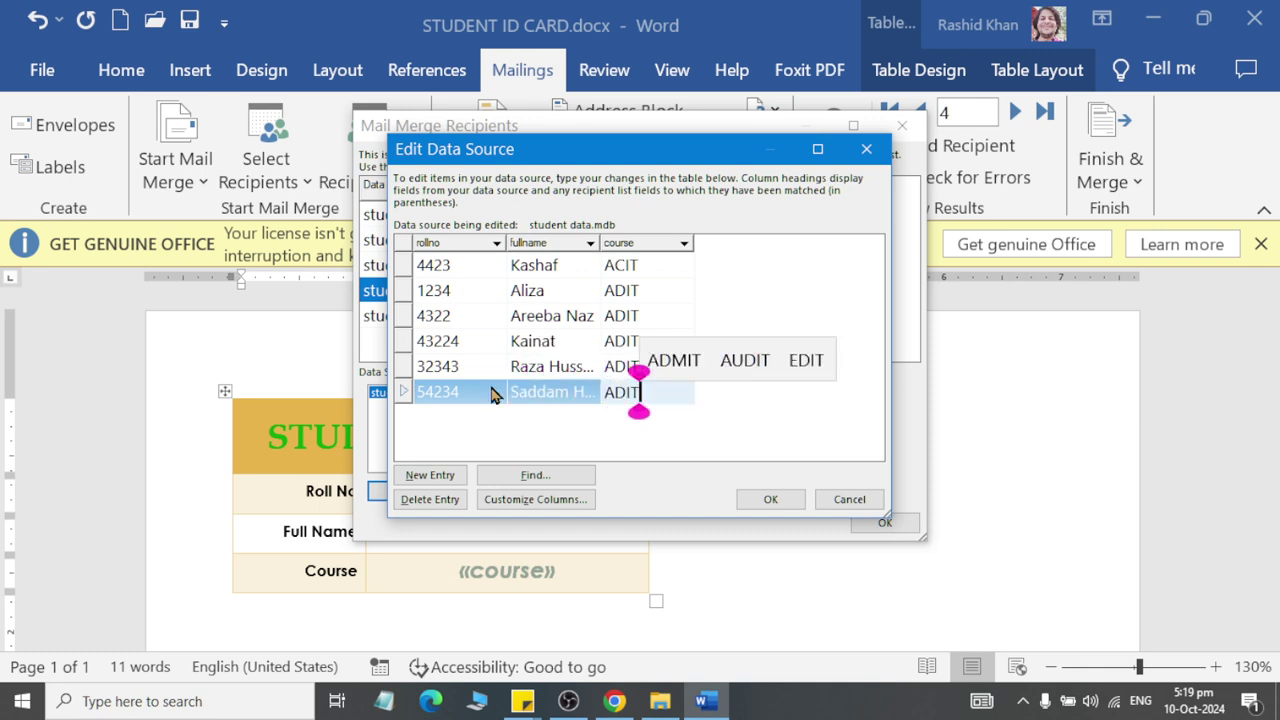
# Add another ADIT student record, save the changes to student data.mdb, and close the list.
pyautogui.click(449, 474)
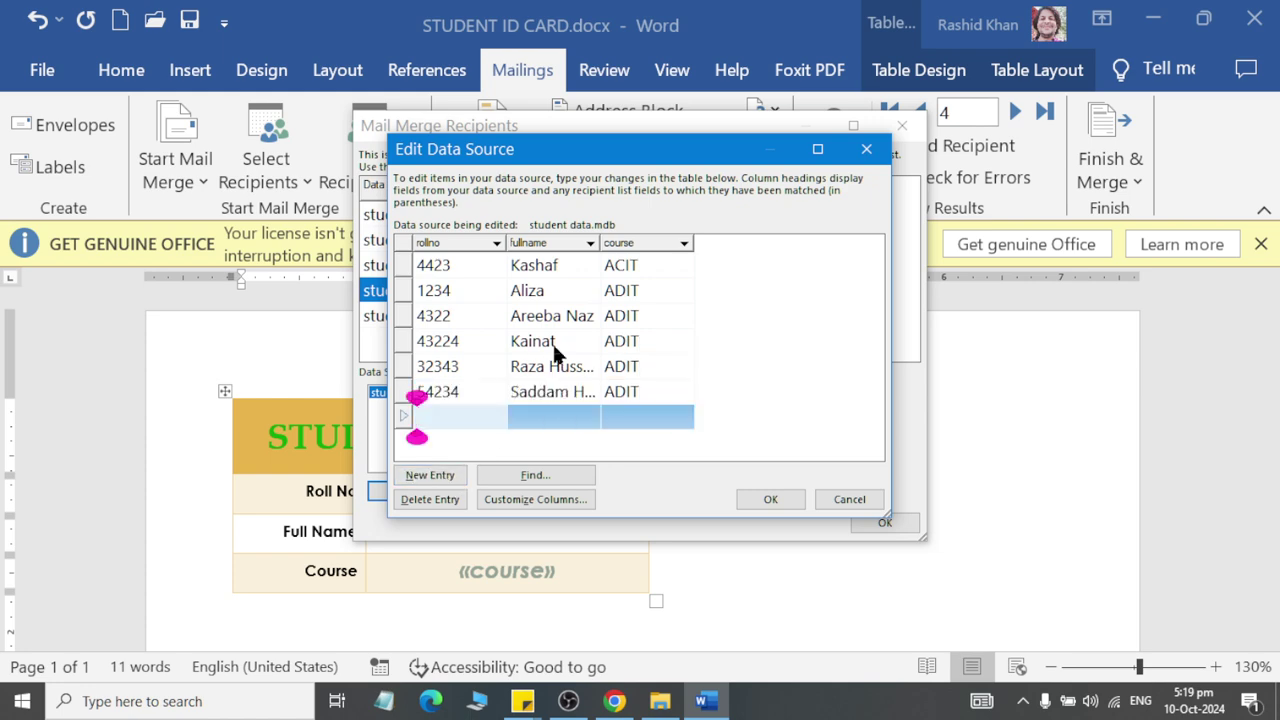
pyautogui.write('Mu')
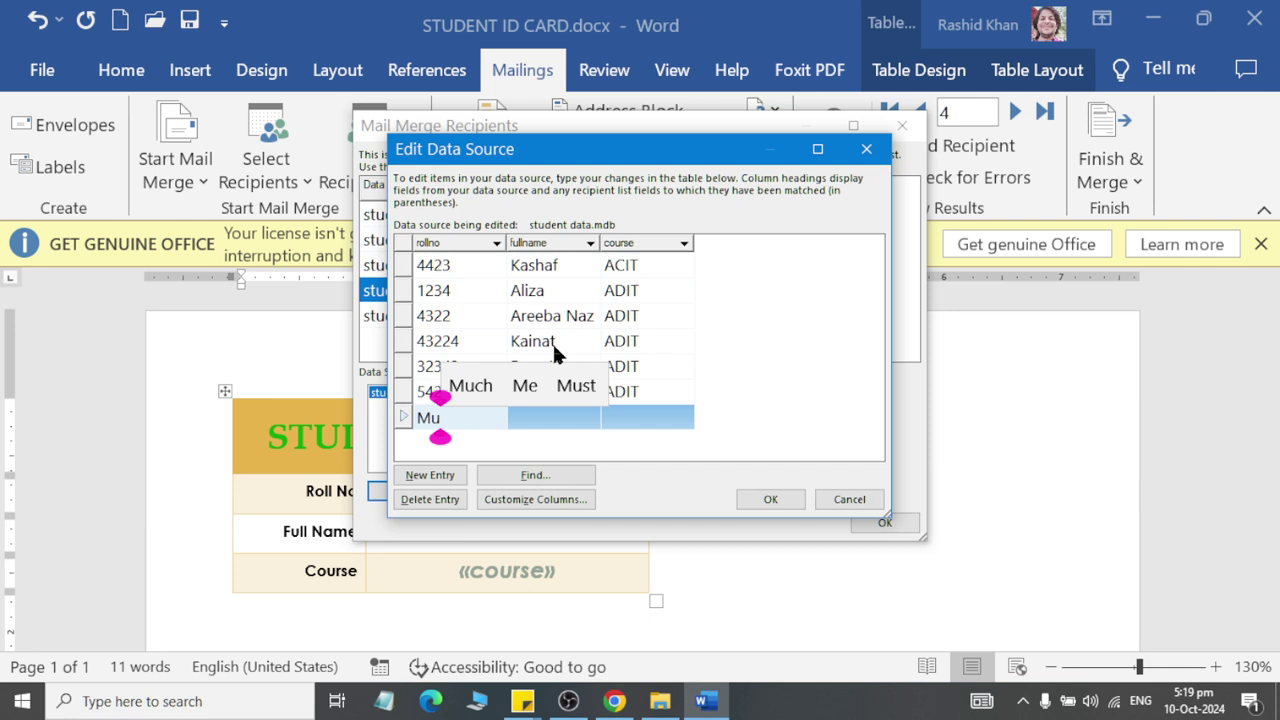
pyautogui.press('BackSpace')
pyautogui.press('BackSpace')
pyautogui.write('23212')
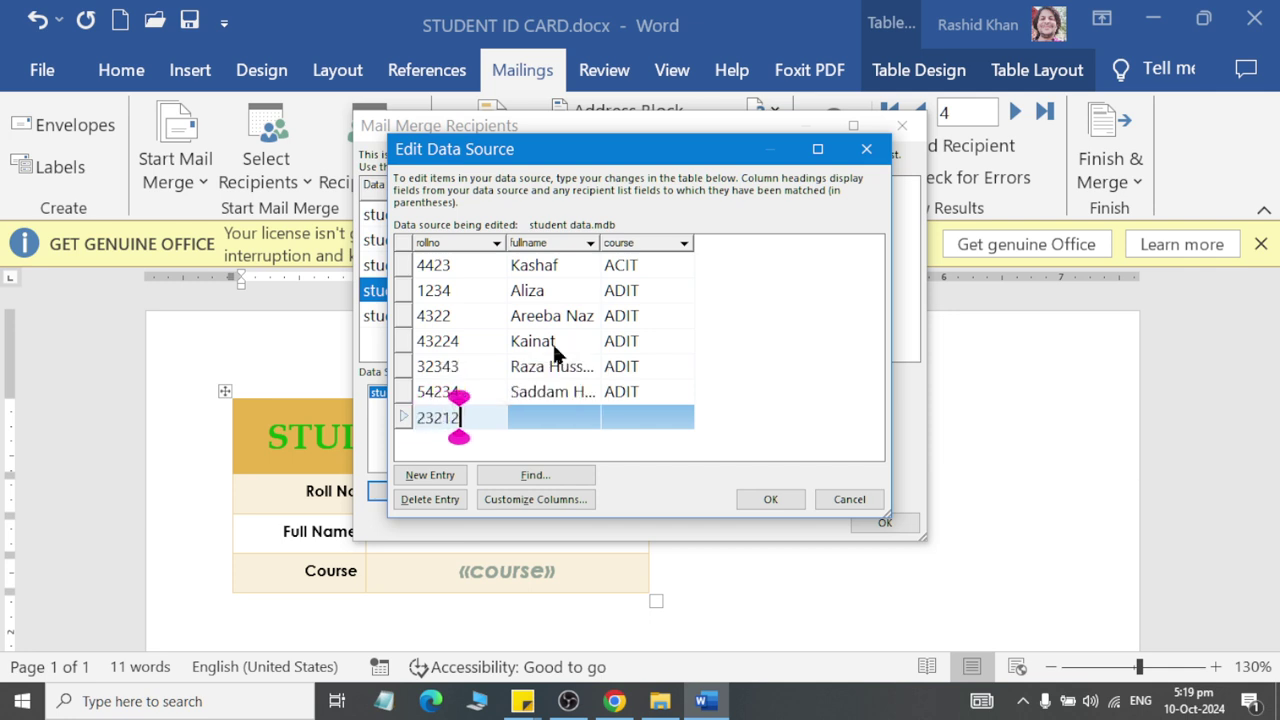
pyautogui.press('Tab')
pyautogui.write('Muza')
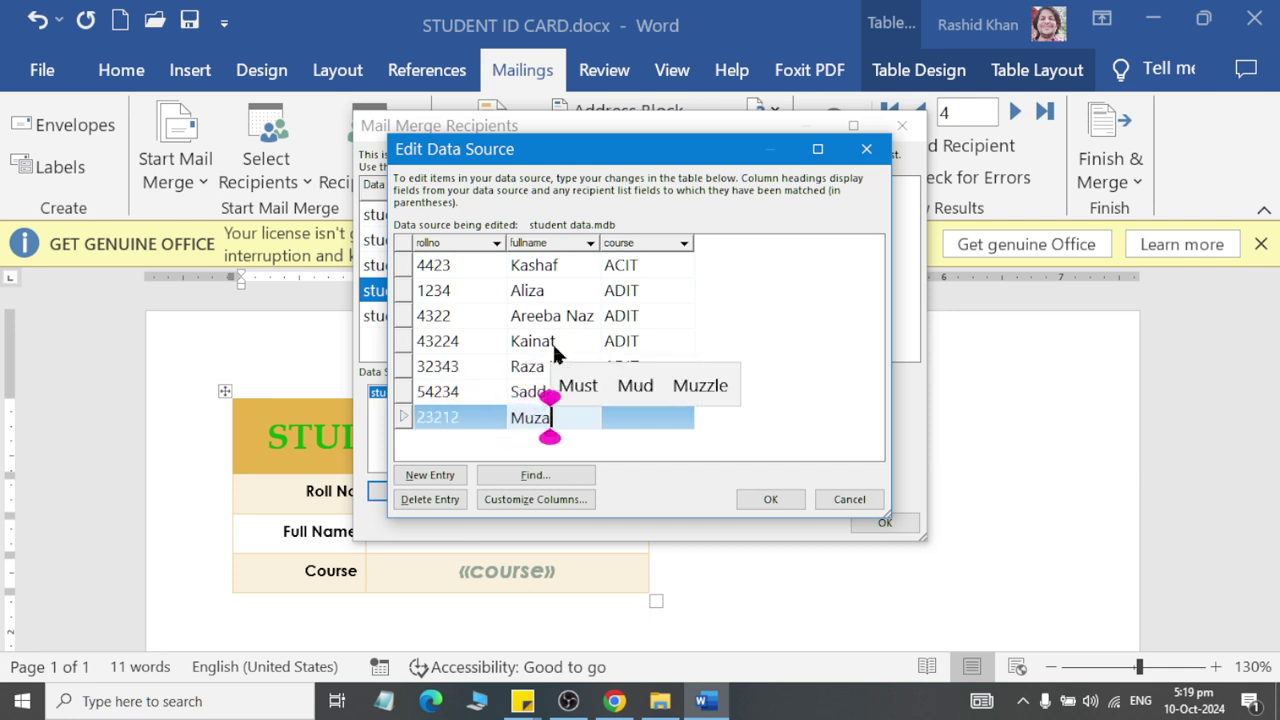
pyautogui.write('ffer Hussain')
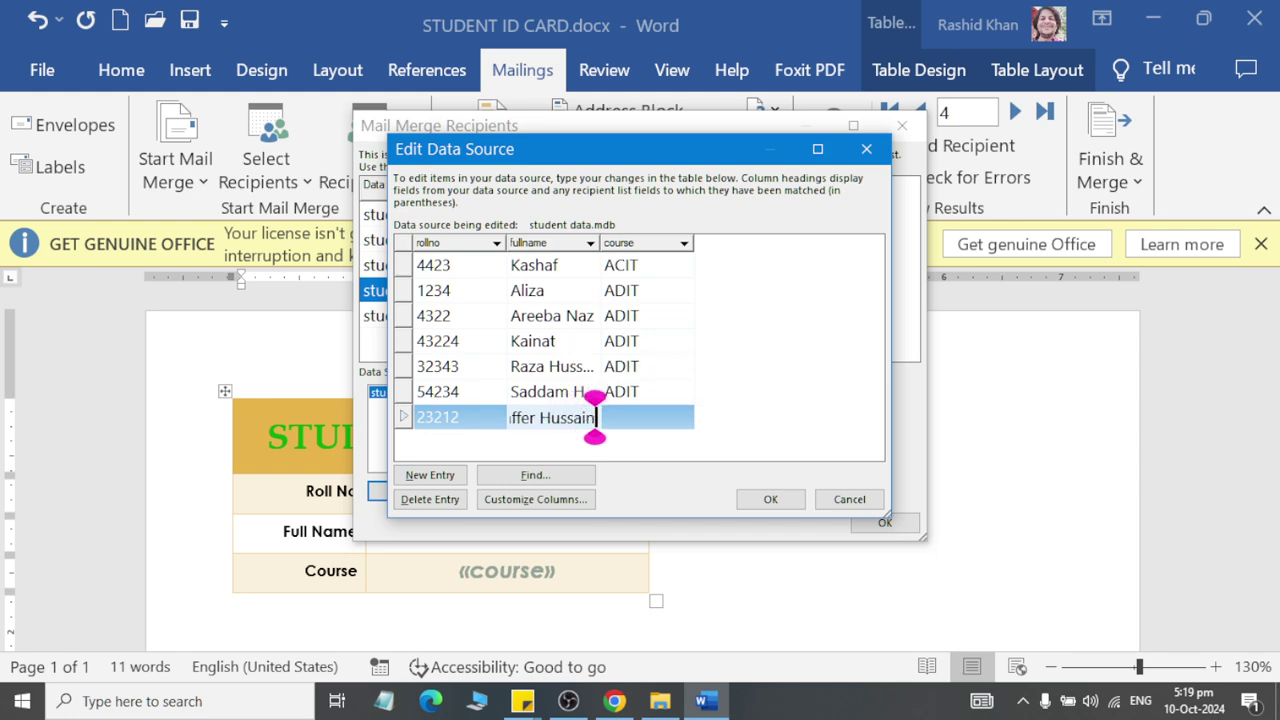
pyautogui.press('Tab')
pyautogui.write('ADIT')
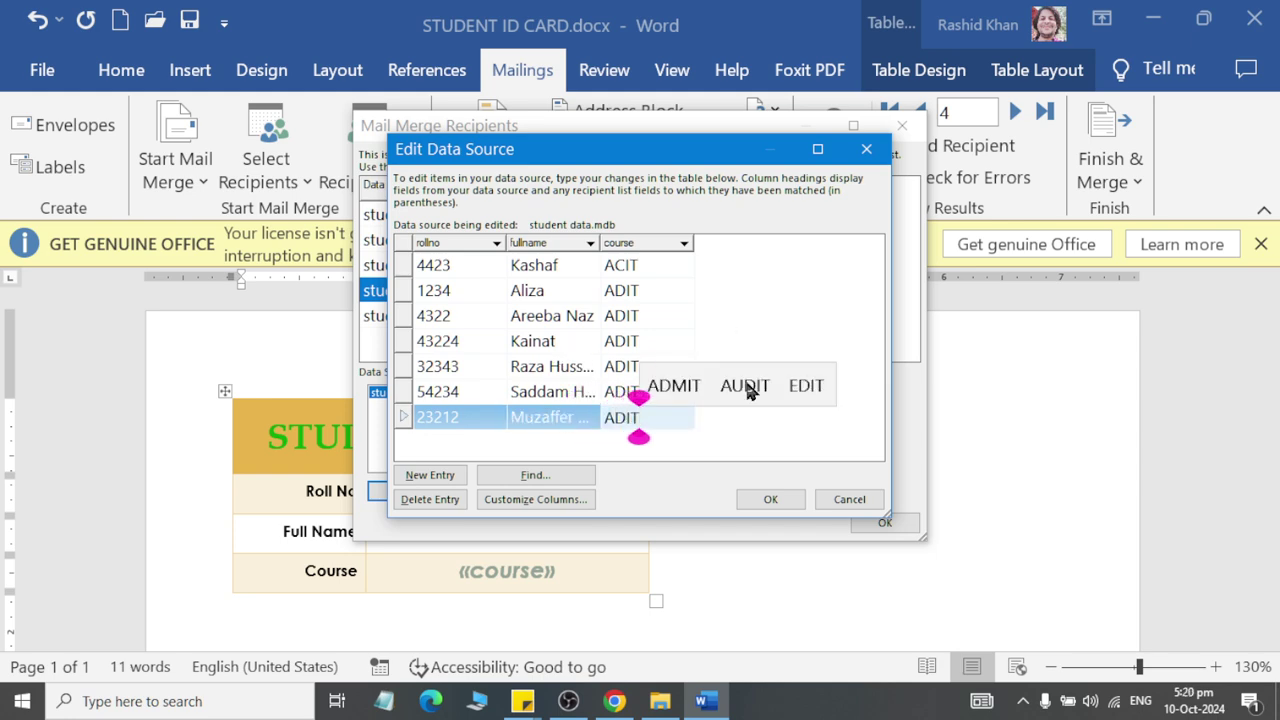
pyautogui.click(770, 499)
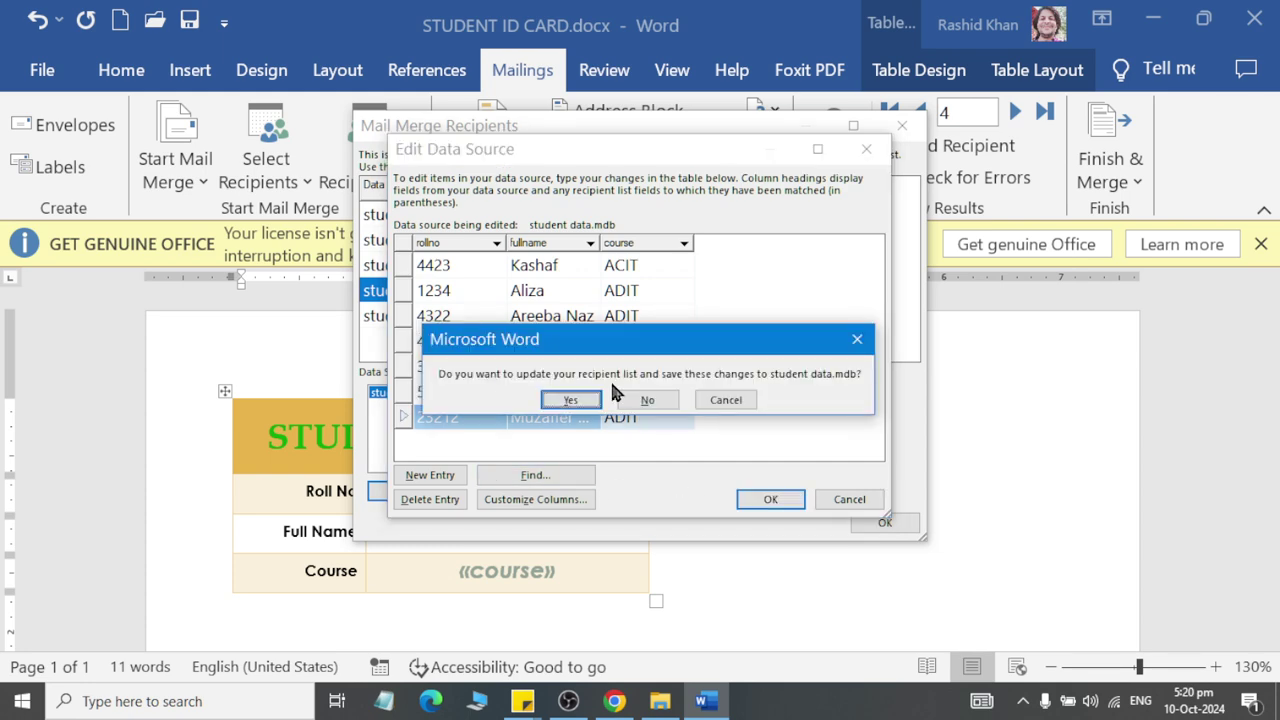
pyautogui.click(571, 403)
pyautogui.click(870, 523)
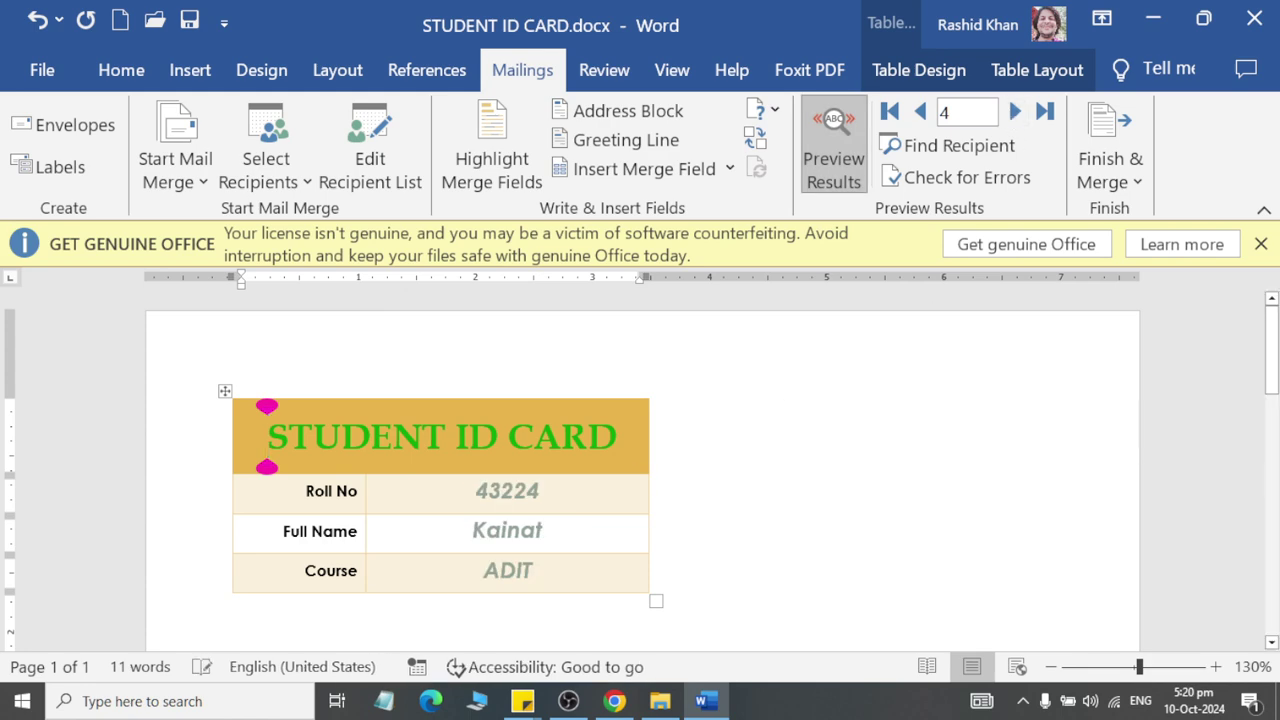
# Preview up to the newly added last student and save the ID card document.
pyautogui.click(1016, 114)
pyautogui.click(1016, 114)
pyautogui.click(1016, 114)
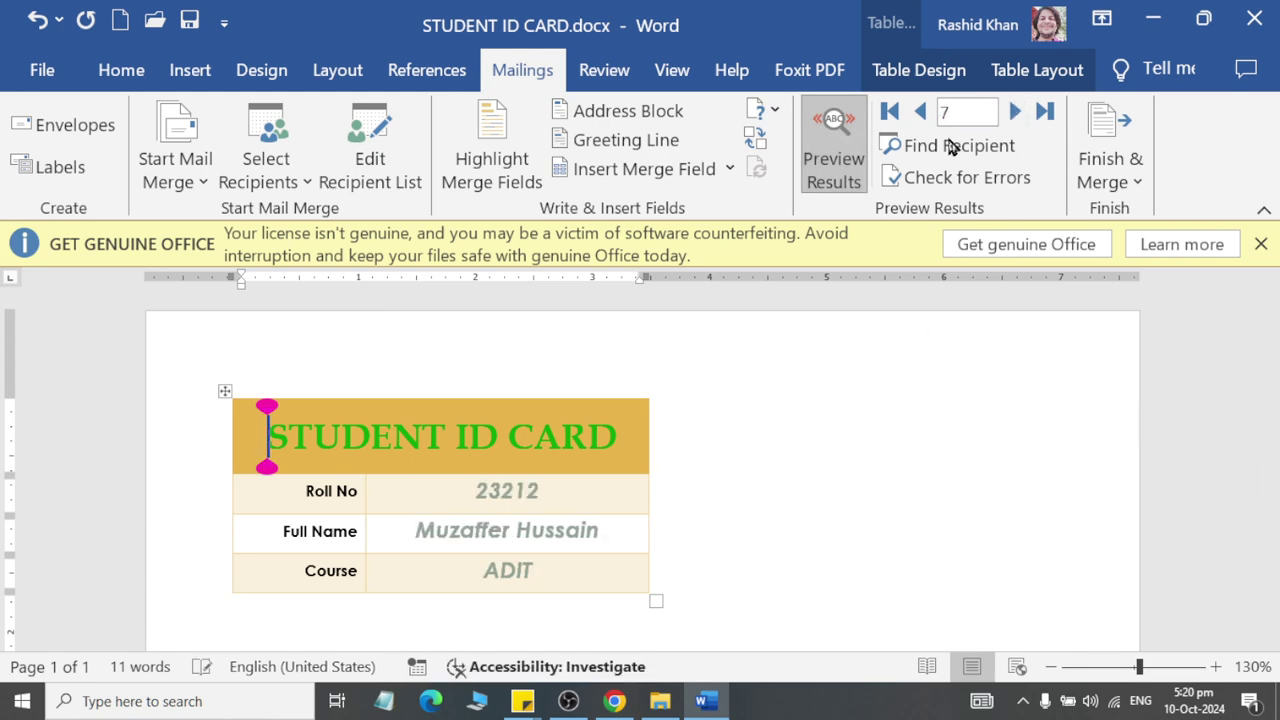
pyautogui.click(833, 145)
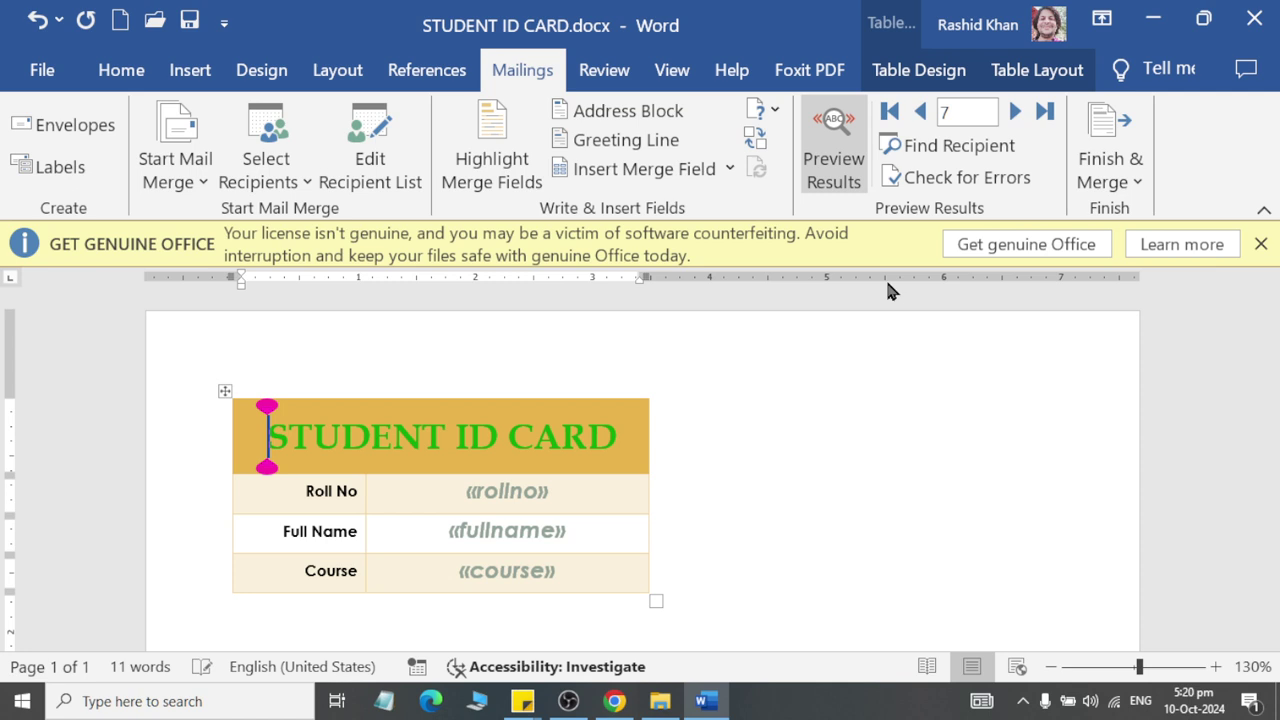
pyautogui.click(188, 22)
pyautogui.scroll(-1, 577, 397)
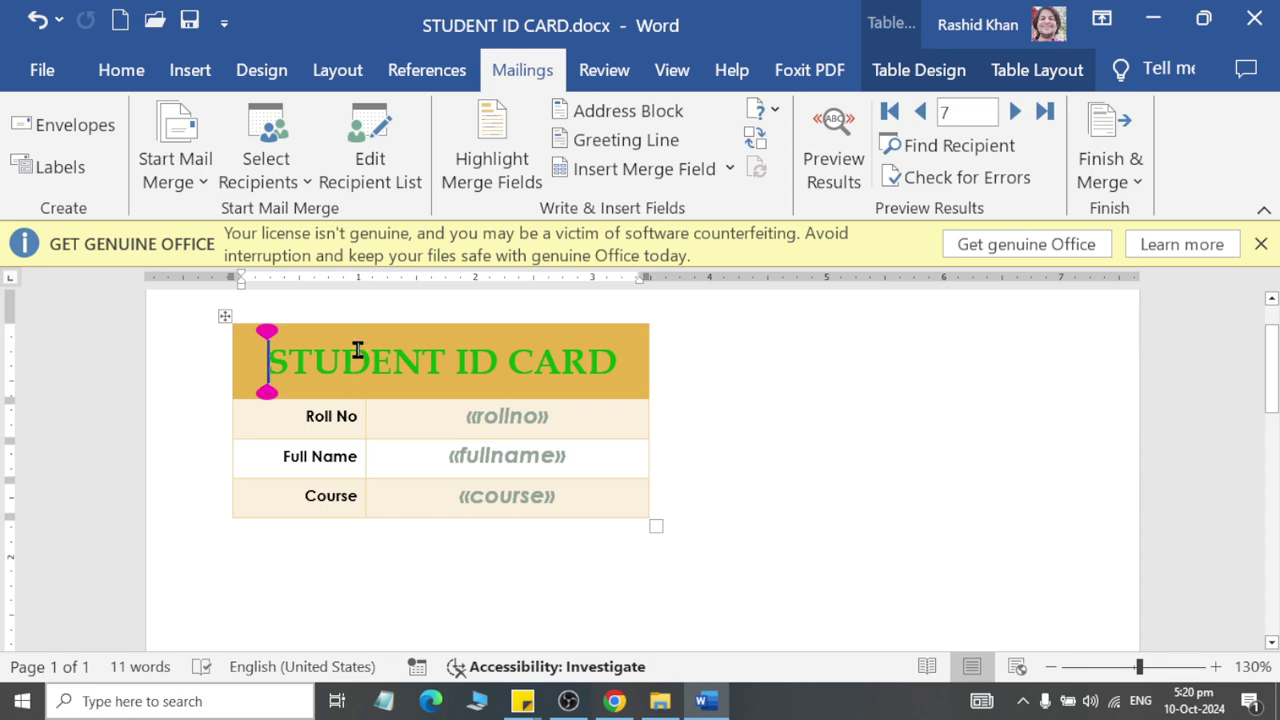
# Dismiss the Office notice, save the template via File > More > Save, and maximize Word.
pyautogui.click(1261, 244)
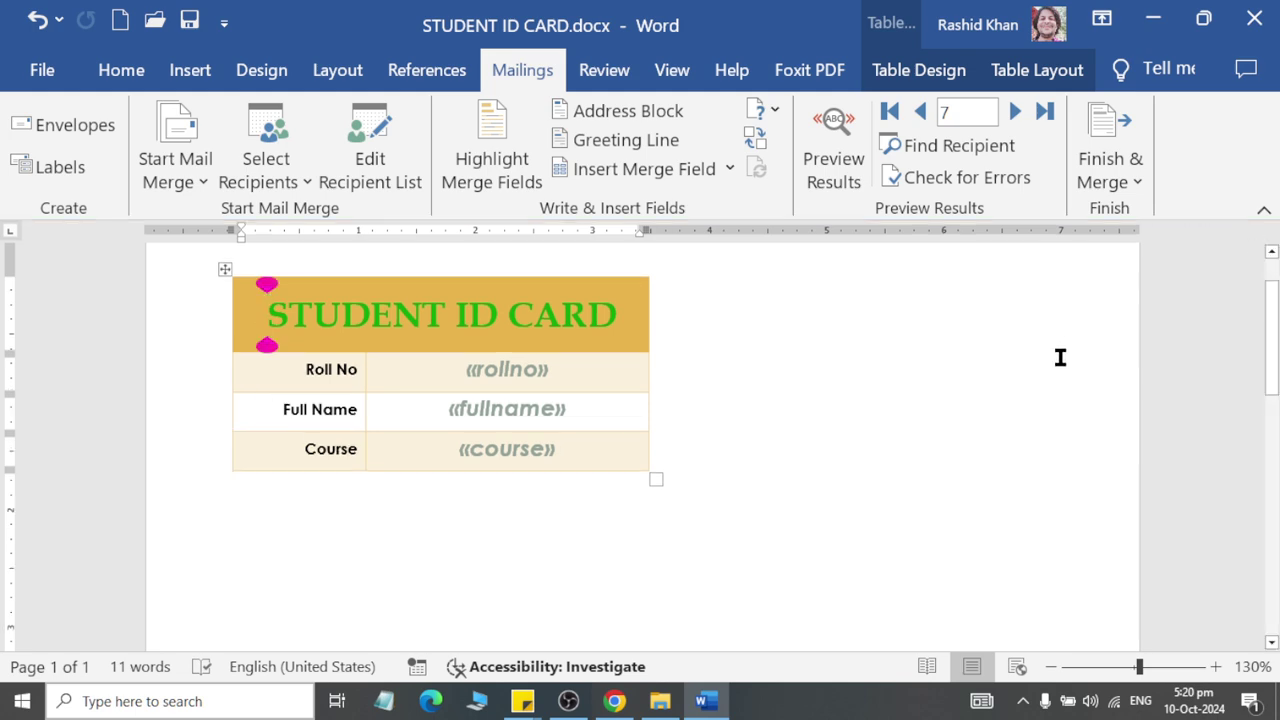
pyautogui.doubleClick(617, 9)
pyautogui.moveTo(570, 30); pyautogui.dragTo(330, 202)
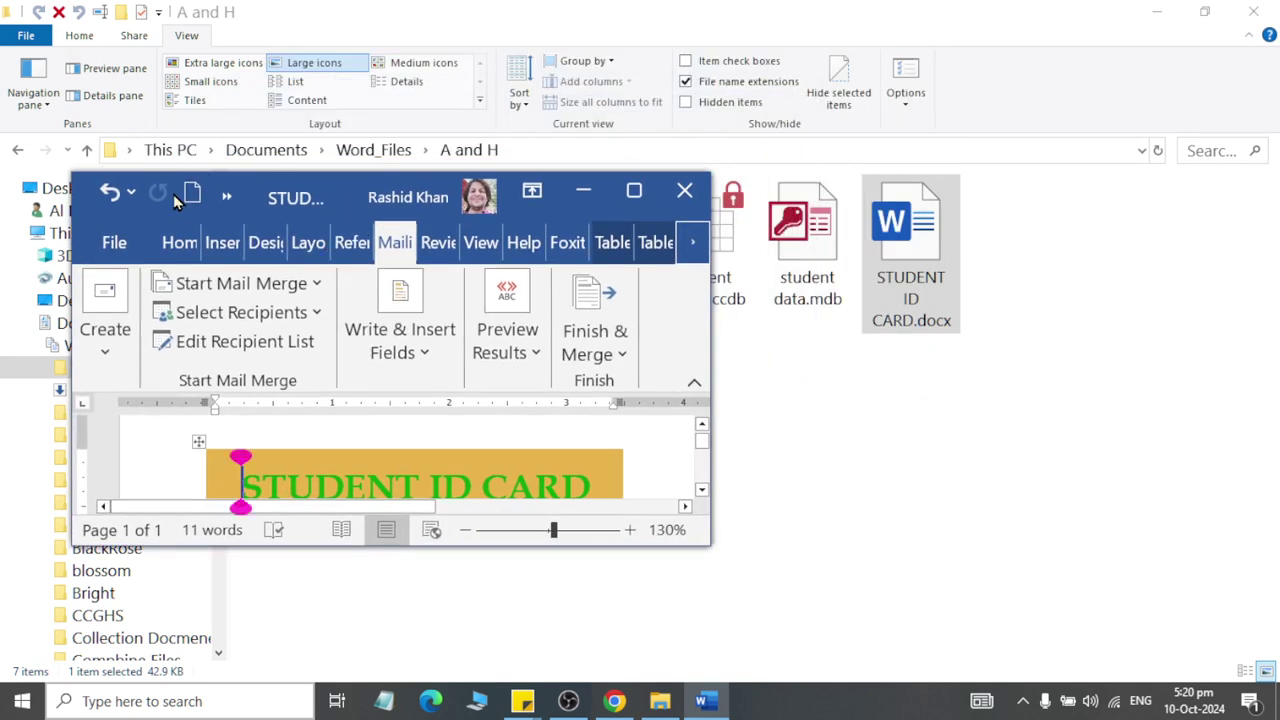
pyautogui.click(115, 242)
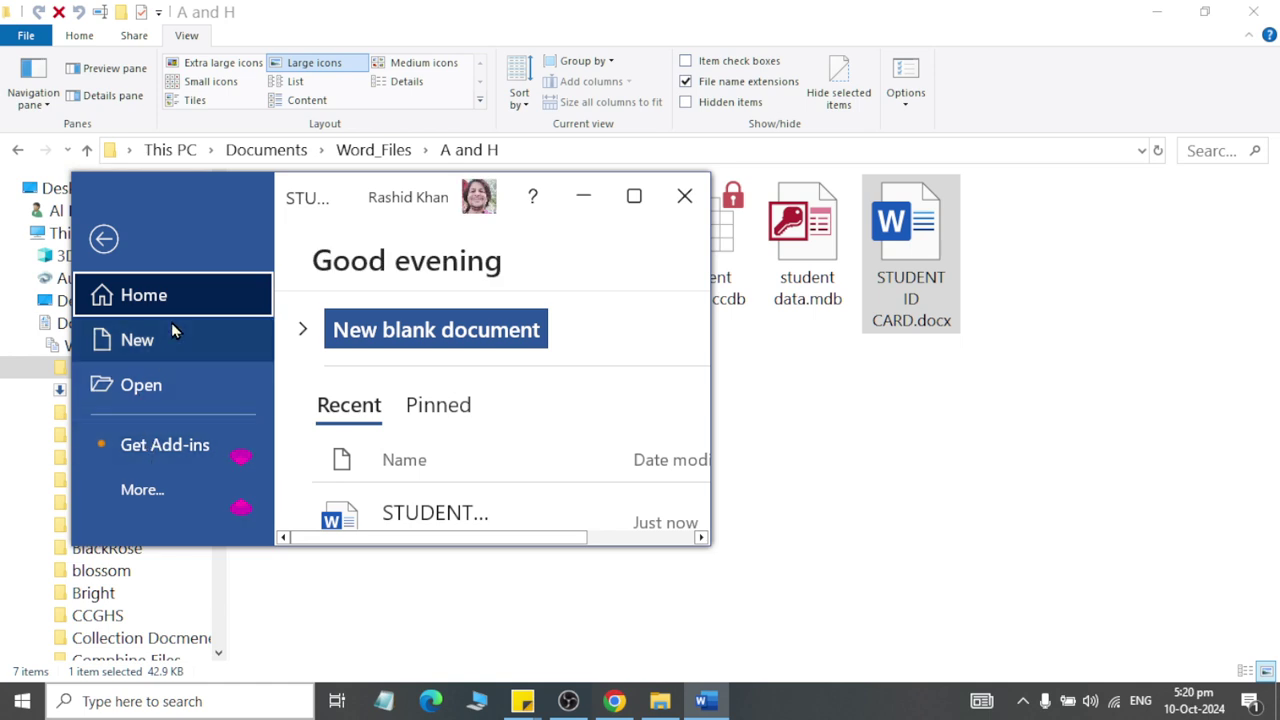
pyautogui.click(196, 503)
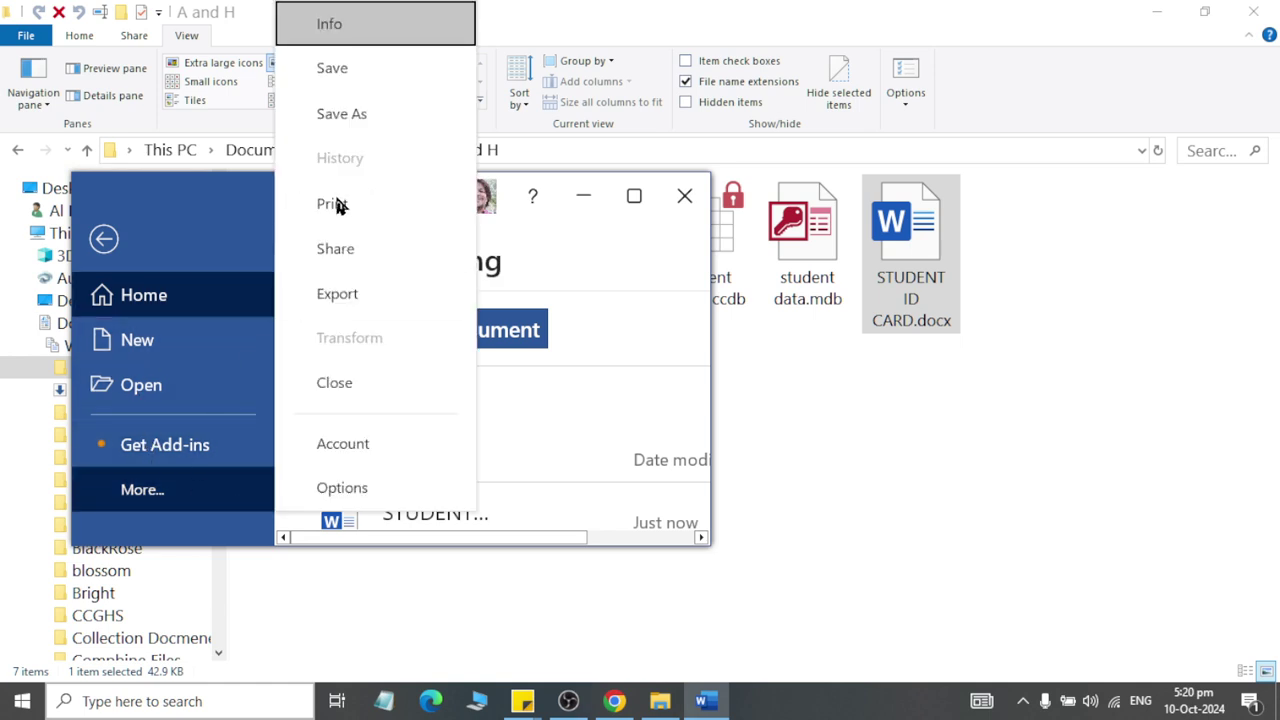
pyautogui.click(370, 69)
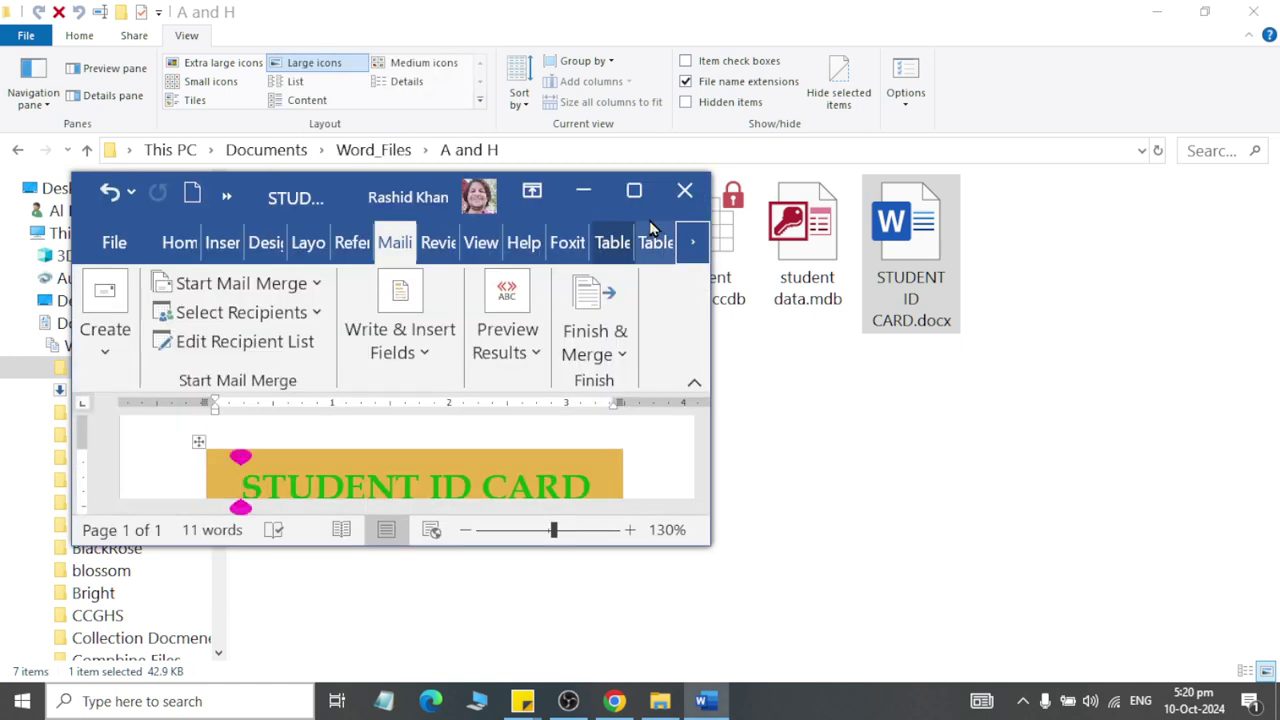
pyautogui.click(634, 190)
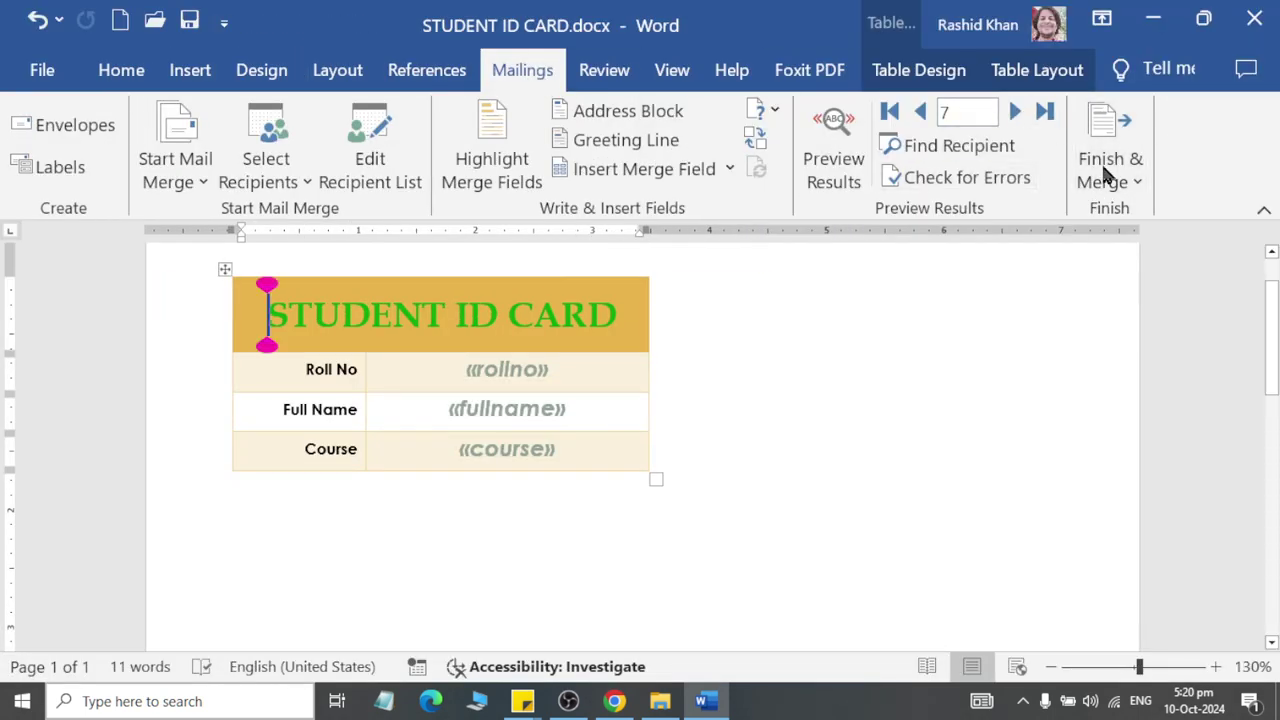
# Run Finish & Merge > Edit Individual Documents for All records into a new document.
pyautogui.click(1108, 177)
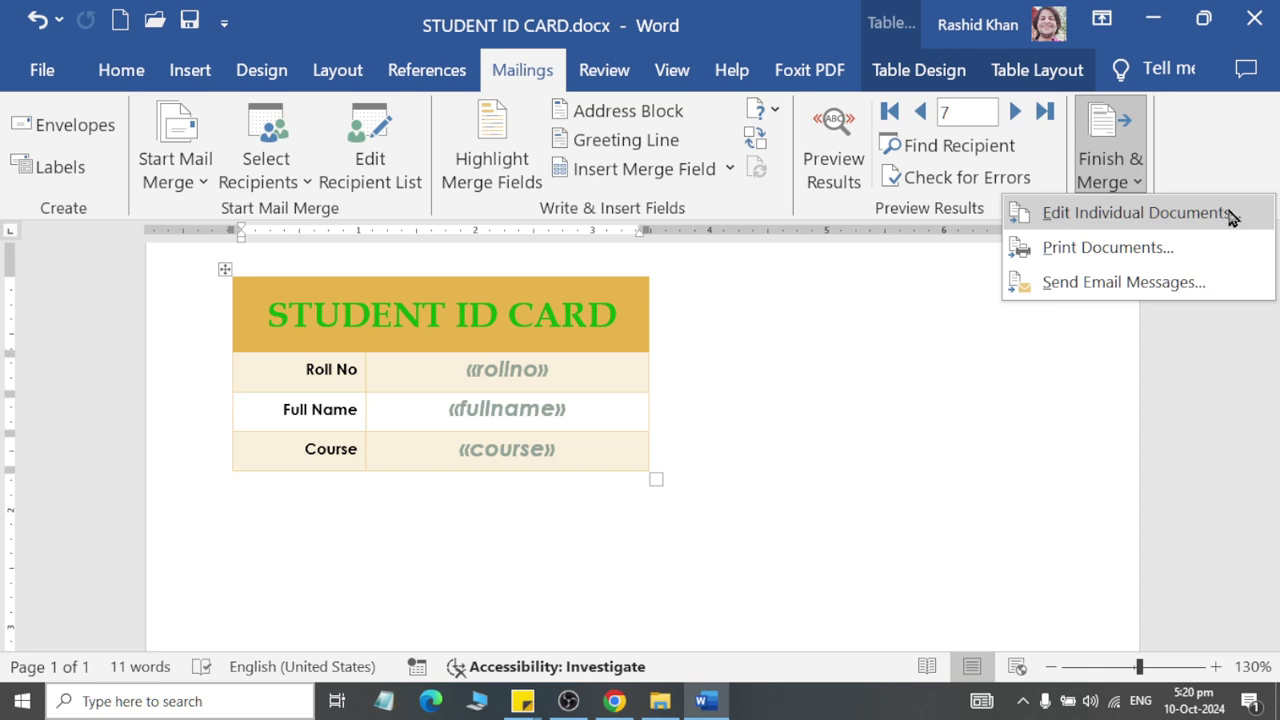
pyautogui.click(1230, 213)
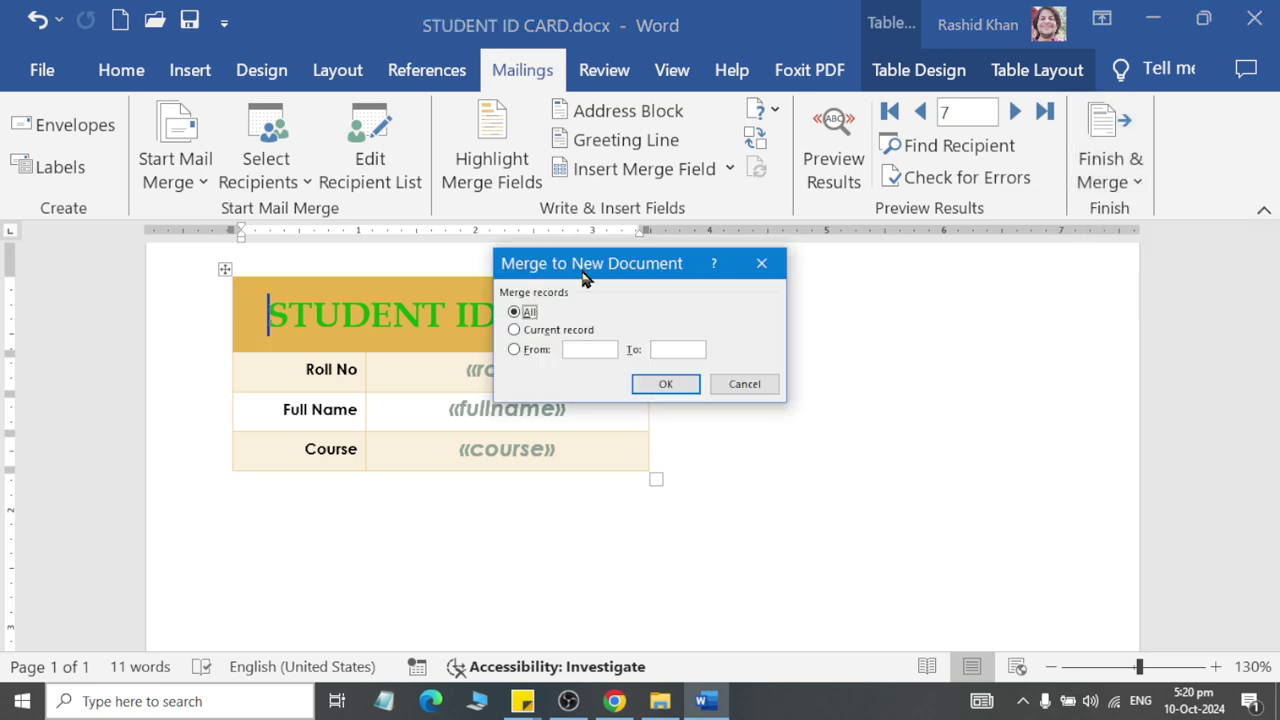
pyautogui.moveTo(586, 270); pyautogui.dragTo(758, 263)
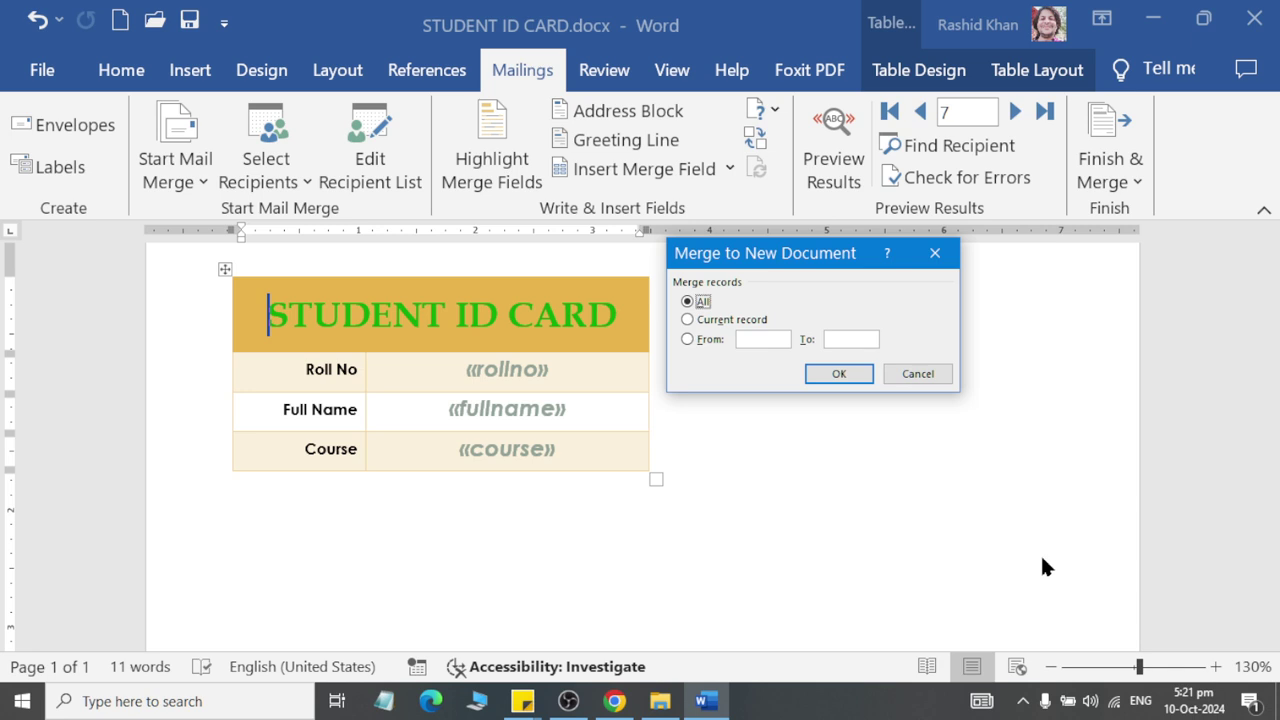
pyautogui.click(818, 378)
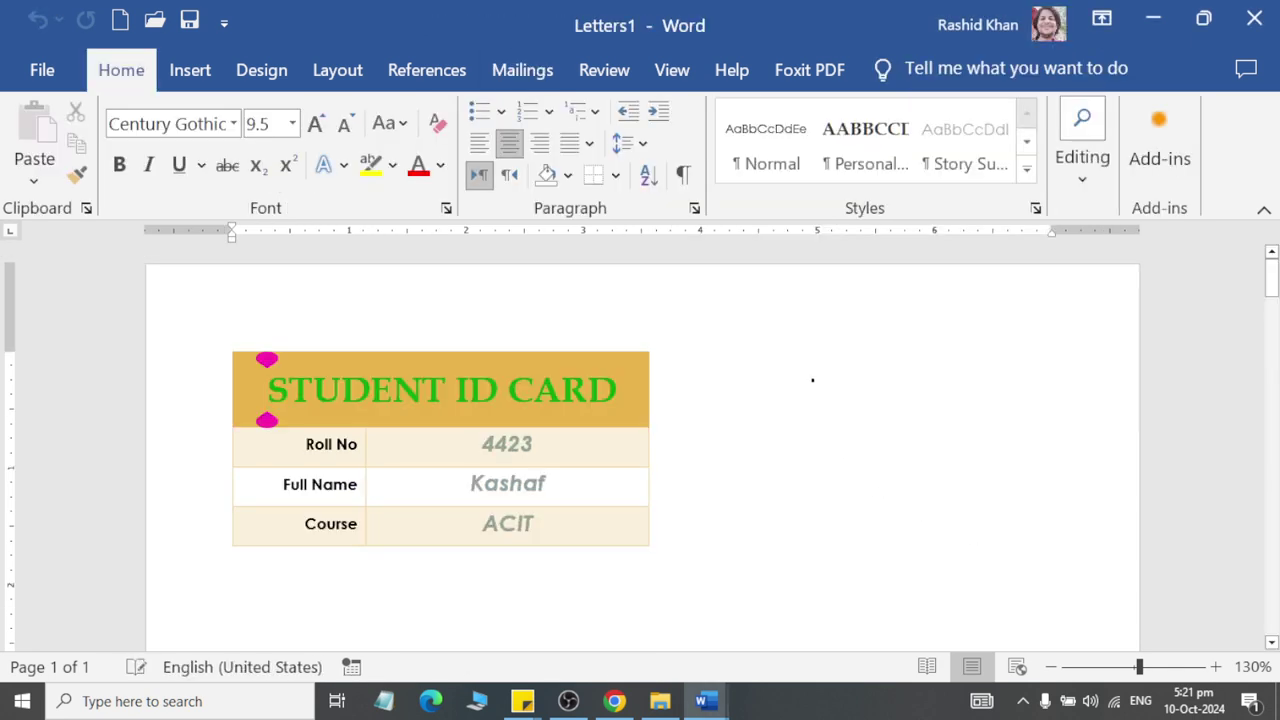
# Scroll through the merged Letters1 cards, then close it without saving.
pyautogui.doubleClick(640, 28)
pyautogui.moveTo(385, 212); pyautogui.dragTo(411, 190)
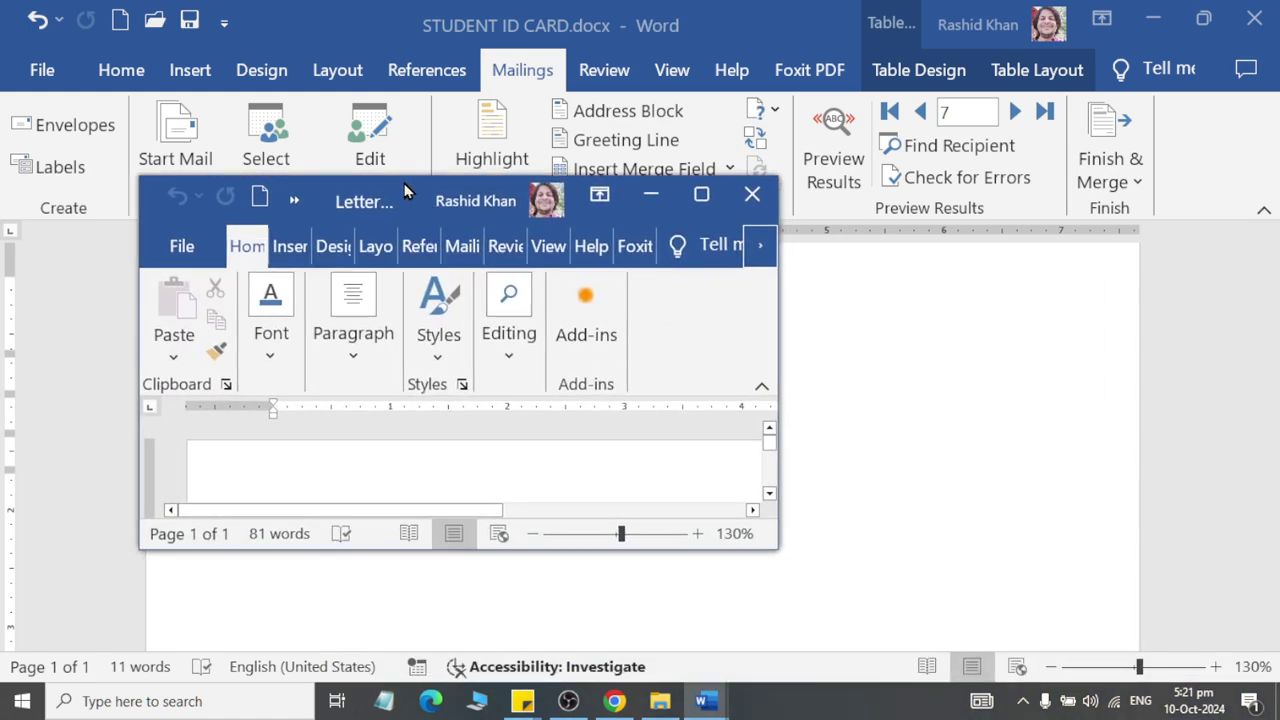
pyautogui.doubleClick(411, 192)
pyautogui.moveTo(1268, 283); pyautogui.dragTo(1272, 540)
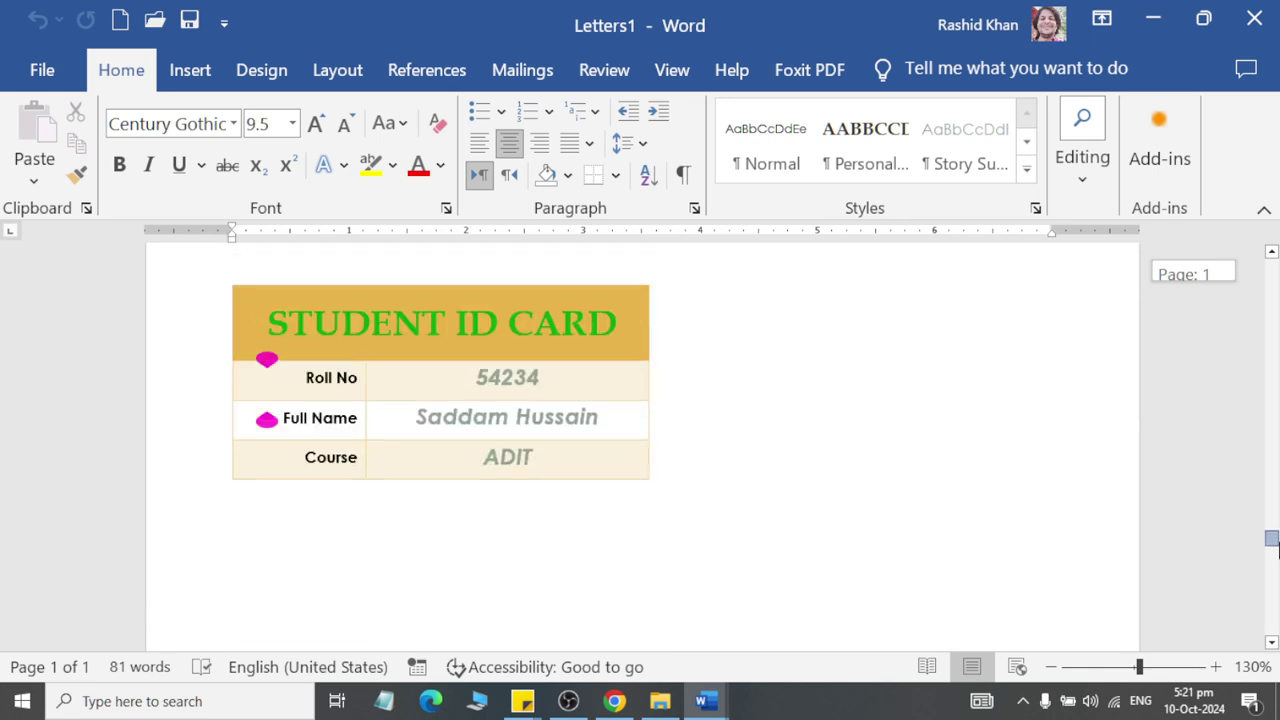
pyautogui.moveTo(1274, 545)
pyautogui.mouseDown()
pyautogui.moveTo(1276, 652)
pyautogui.moveTo(1257, 230)
pyautogui.mouseUp()
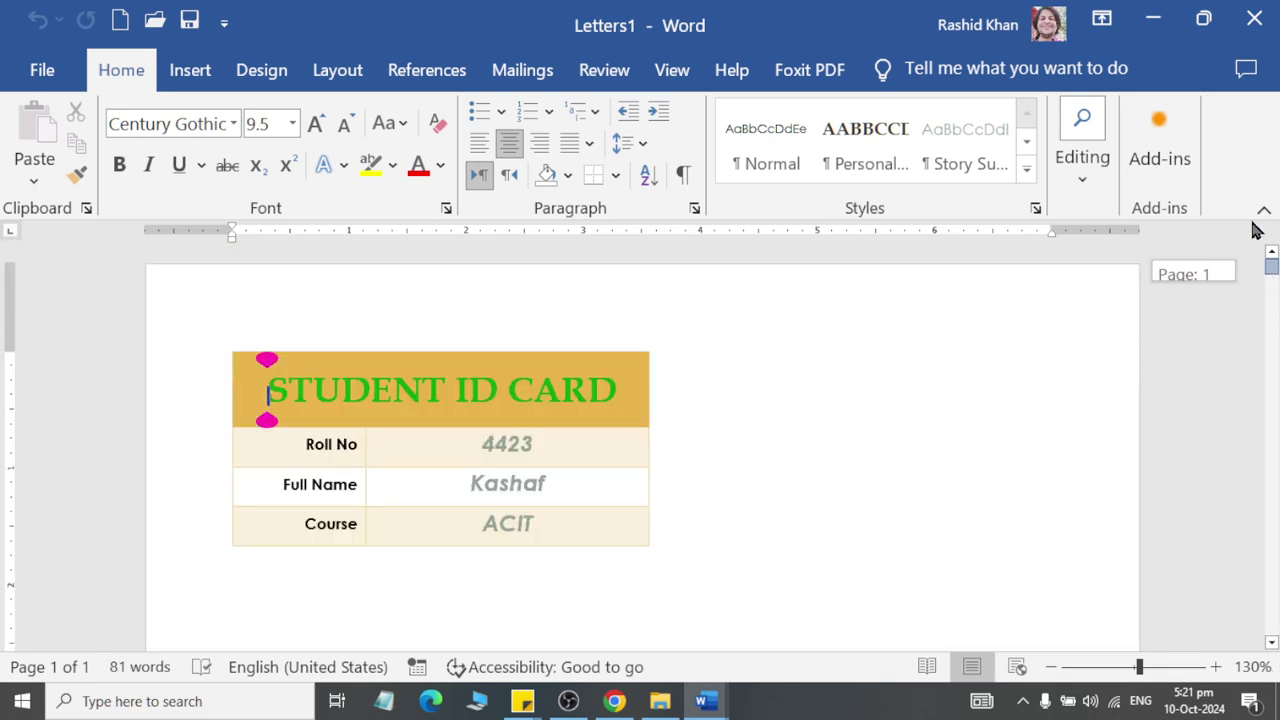
pyautogui.doubleClick(651, 34)
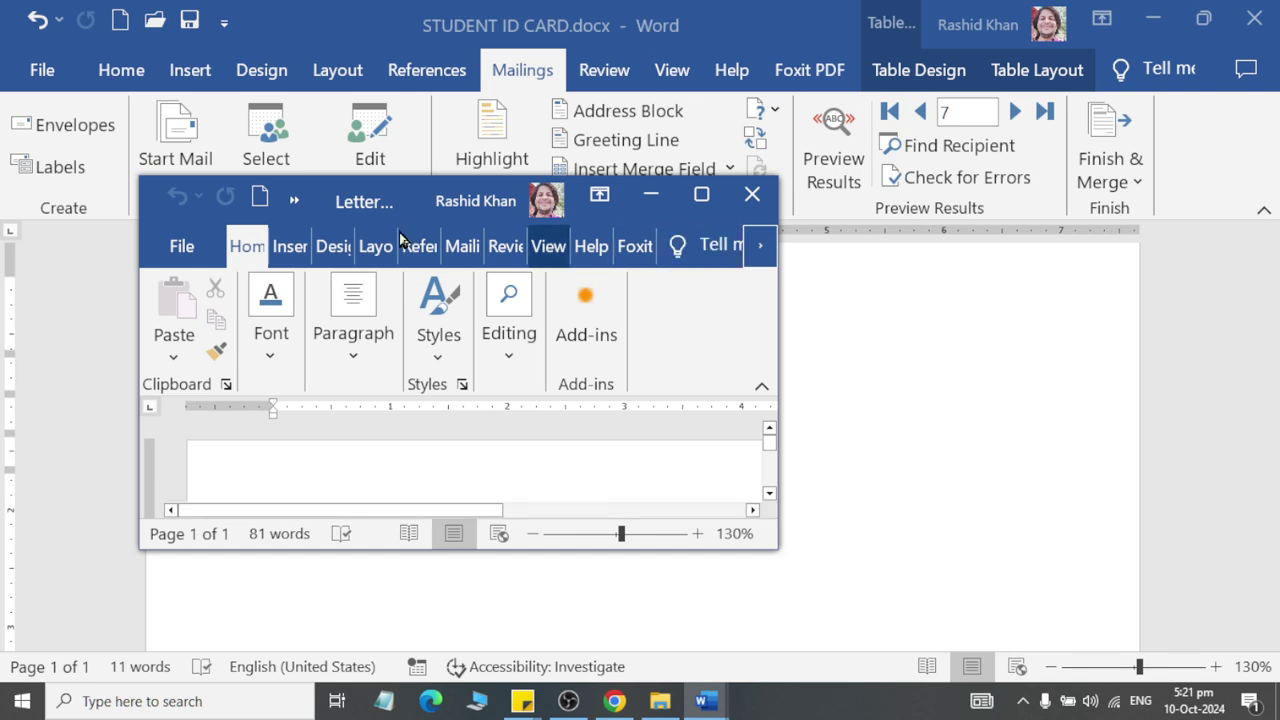
pyautogui.click(752, 194)
pyautogui.click(588, 527)
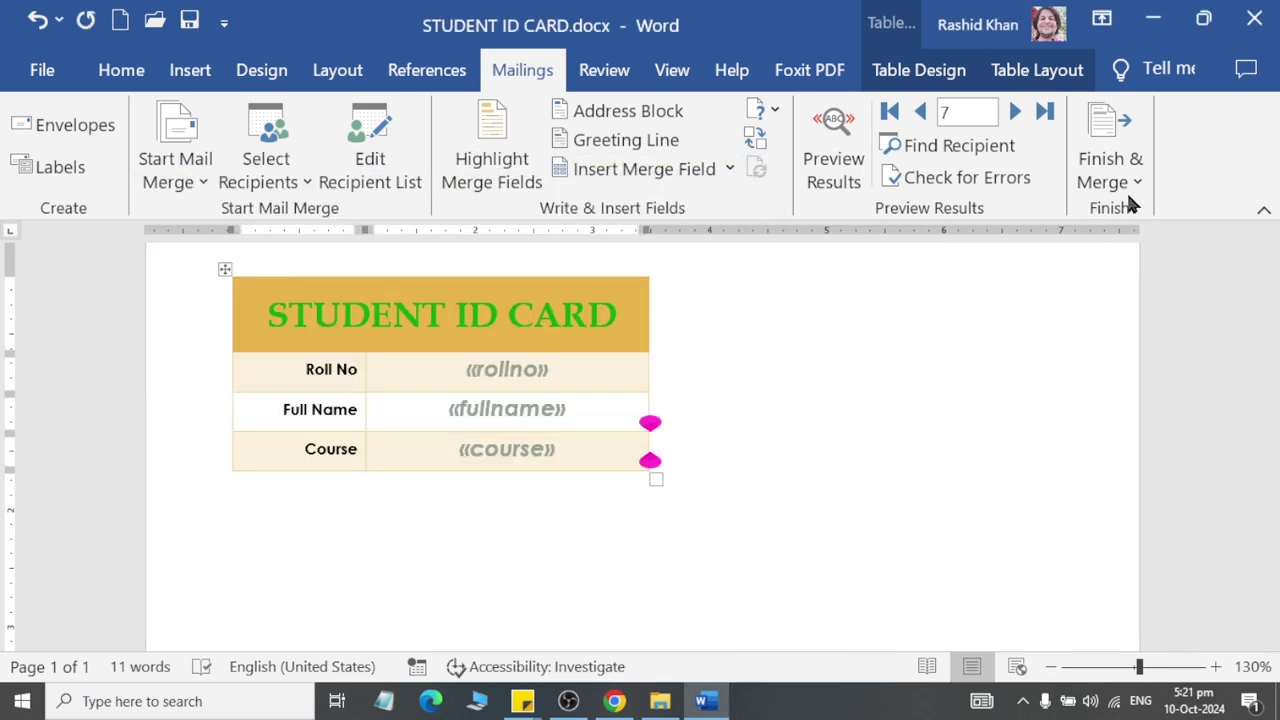
# Rerun Finish & Merge > Edit Individual Documents for all records, producing Letters2.
pyautogui.click(1126, 190)
pyautogui.click(1126, 211)
pyautogui.click(824, 376)
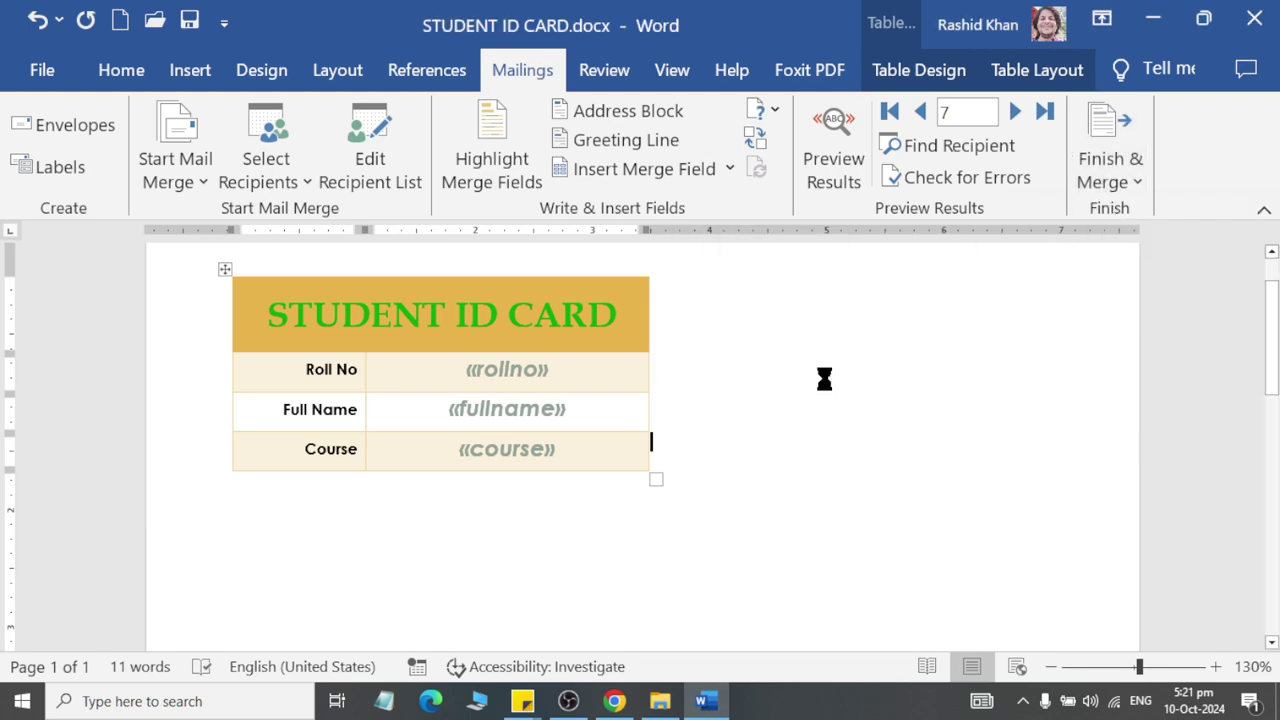
pyautogui.moveTo(1263, 300); pyautogui.dragTo(1277, 569)
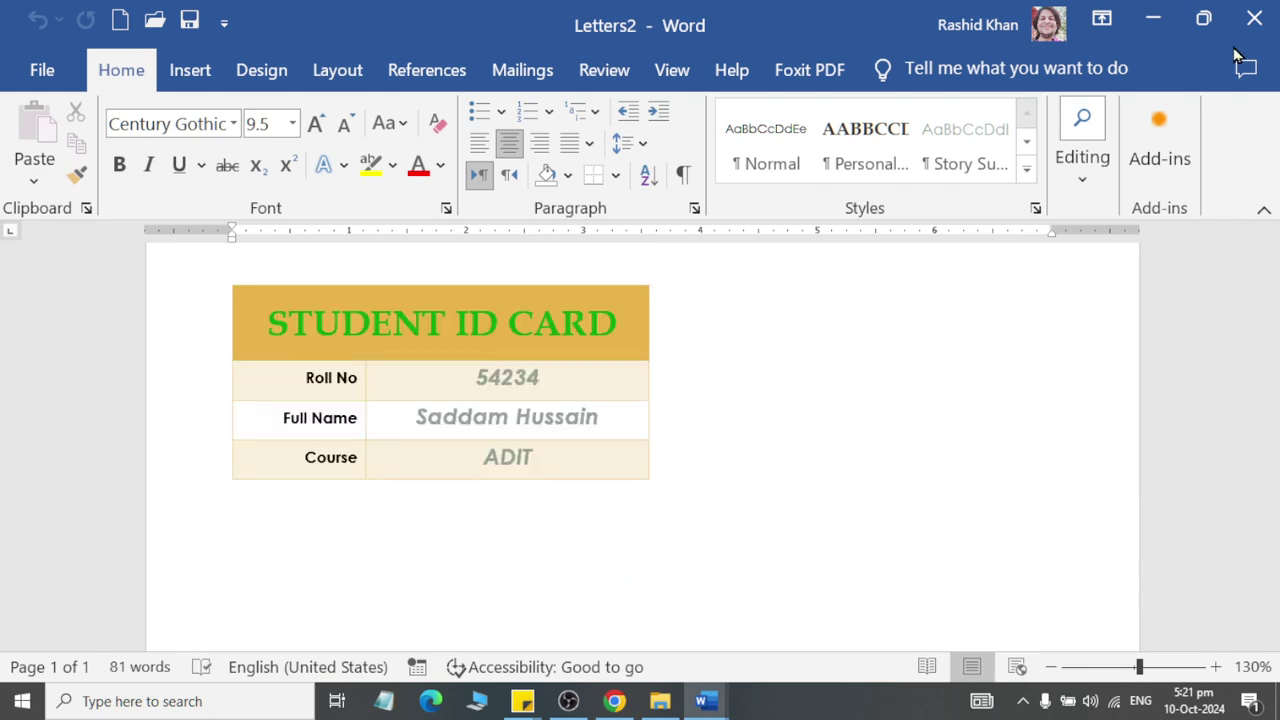
# Save the merged cards as 'All Students Id Cards' in Word_Files > A and H.
pyautogui.click(30, 76)
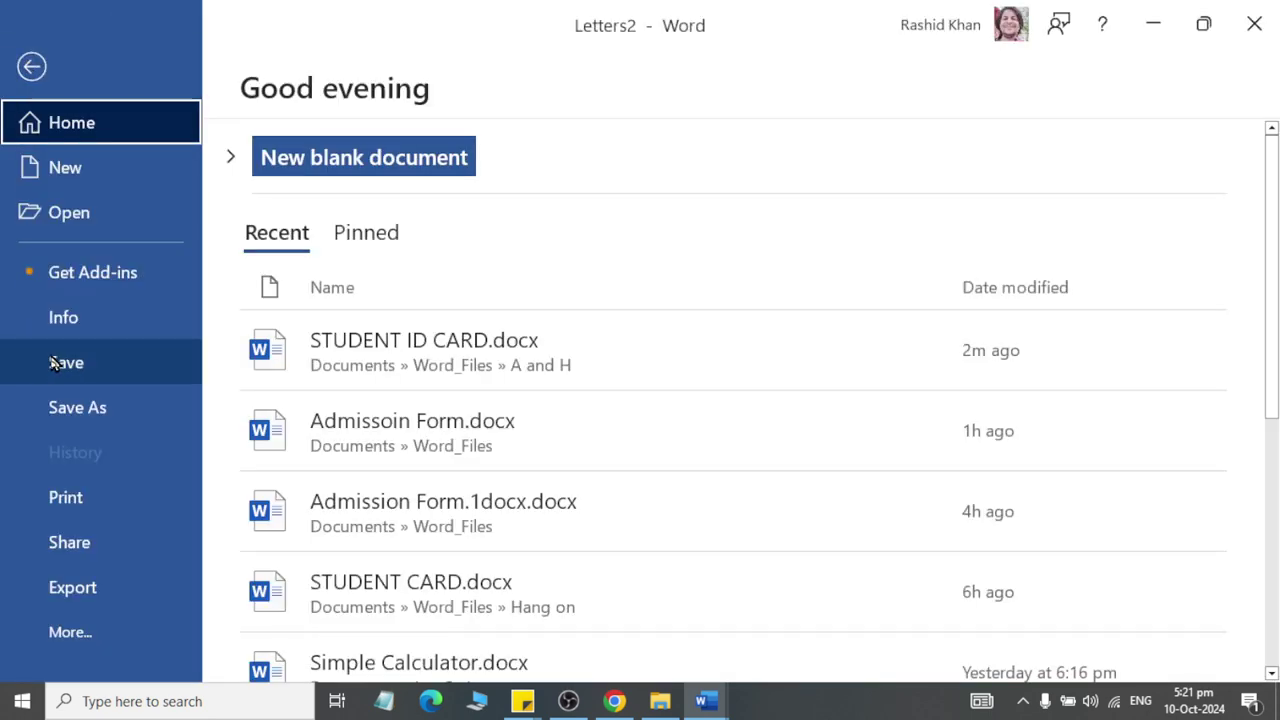
pyautogui.click(70, 407)
pyautogui.scroll(-1, 526, 454)
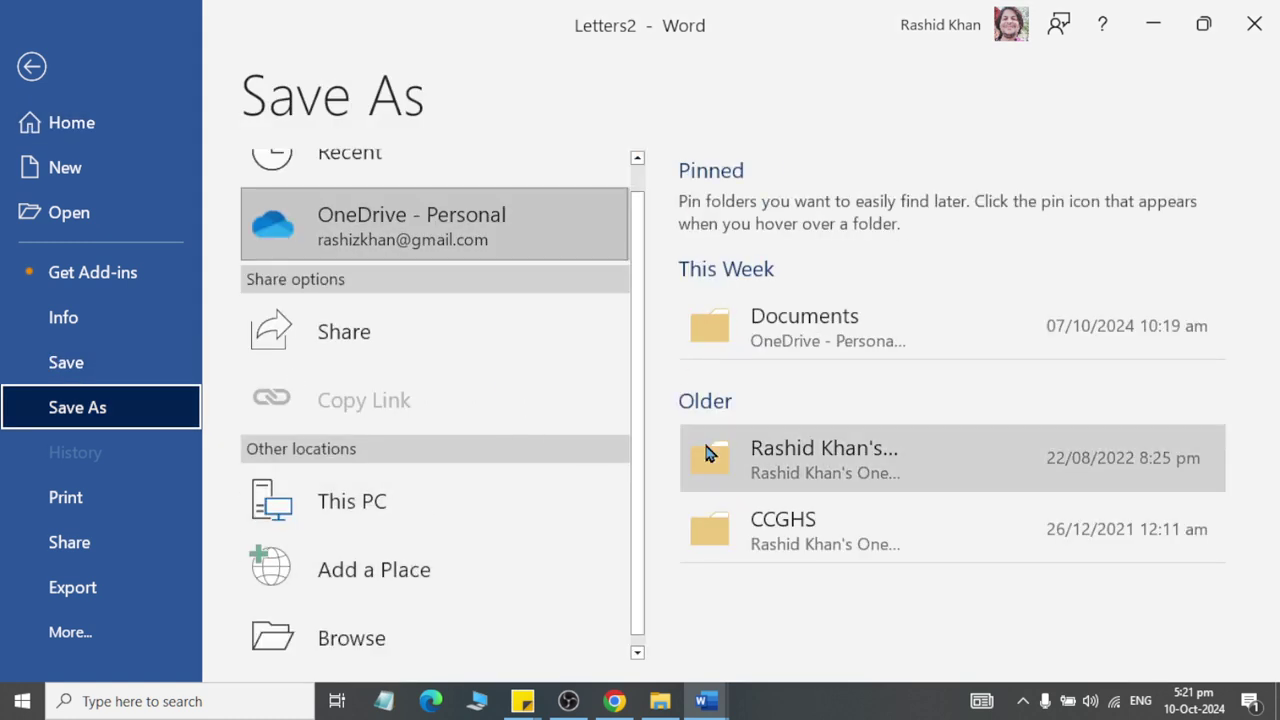
pyautogui.click(400, 637)
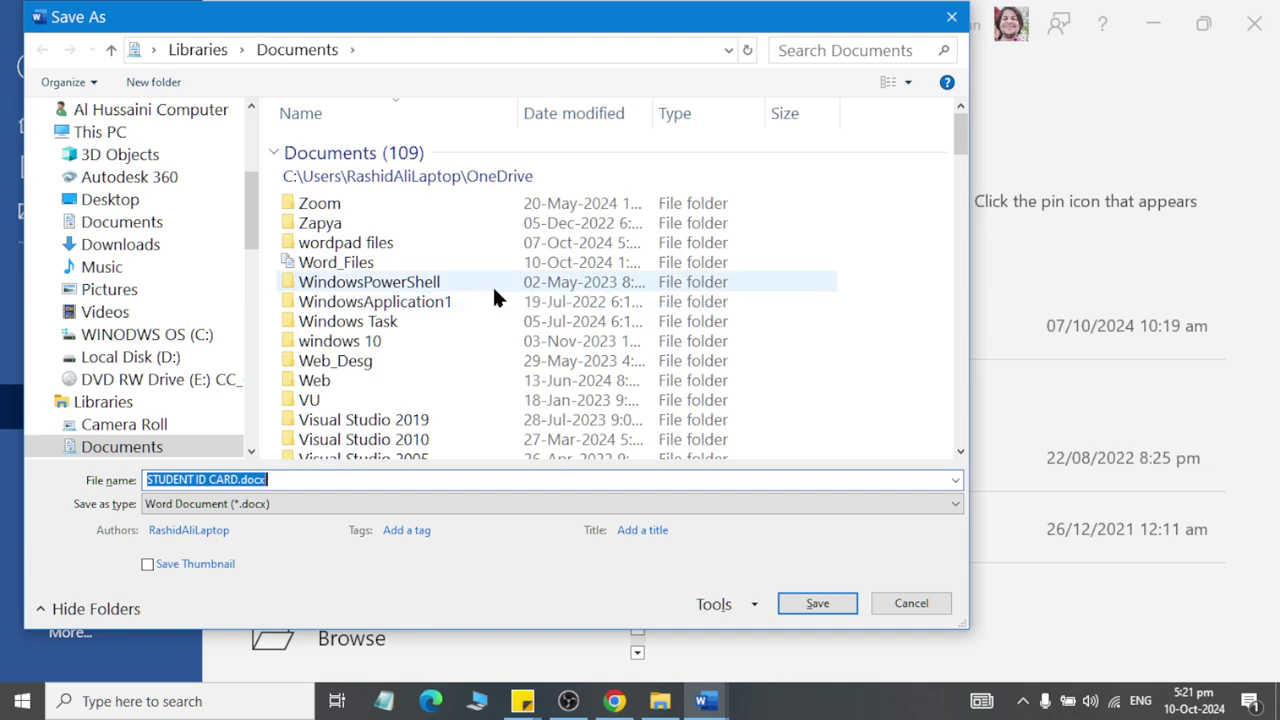
pyautogui.click(418, 264)
pyautogui.doubleClick(418, 263)
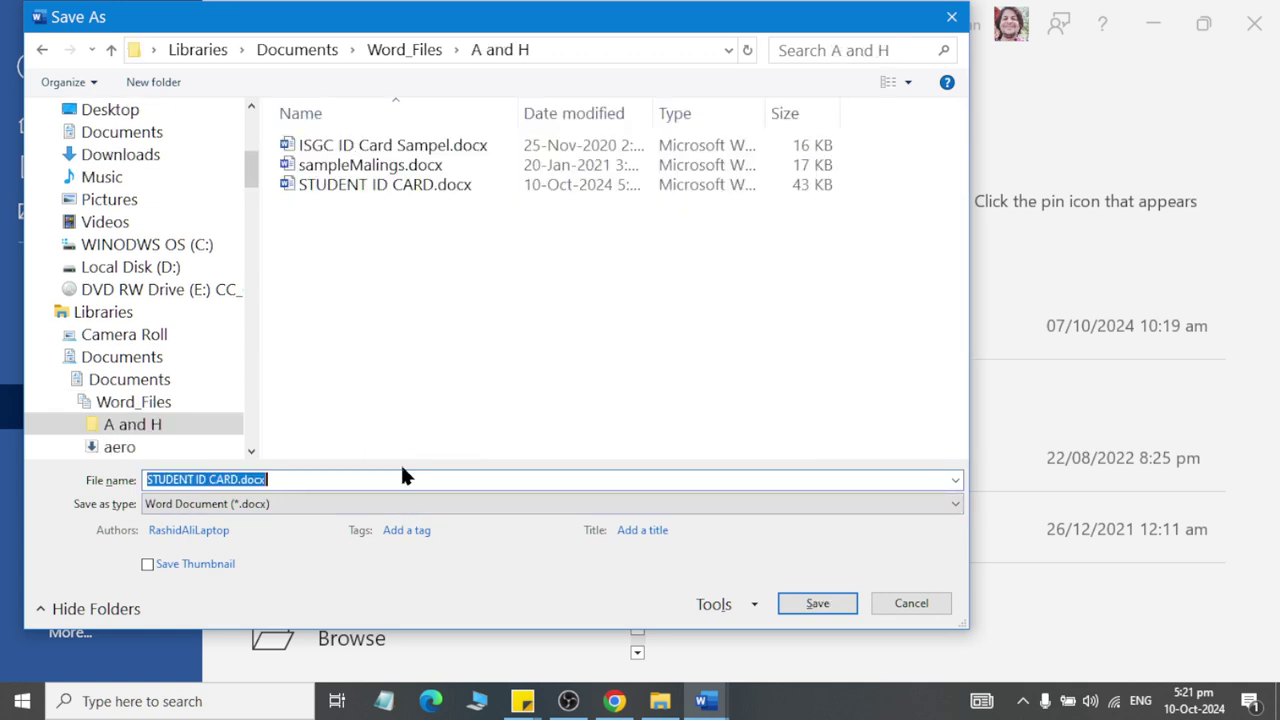
pyautogui.write('All St')
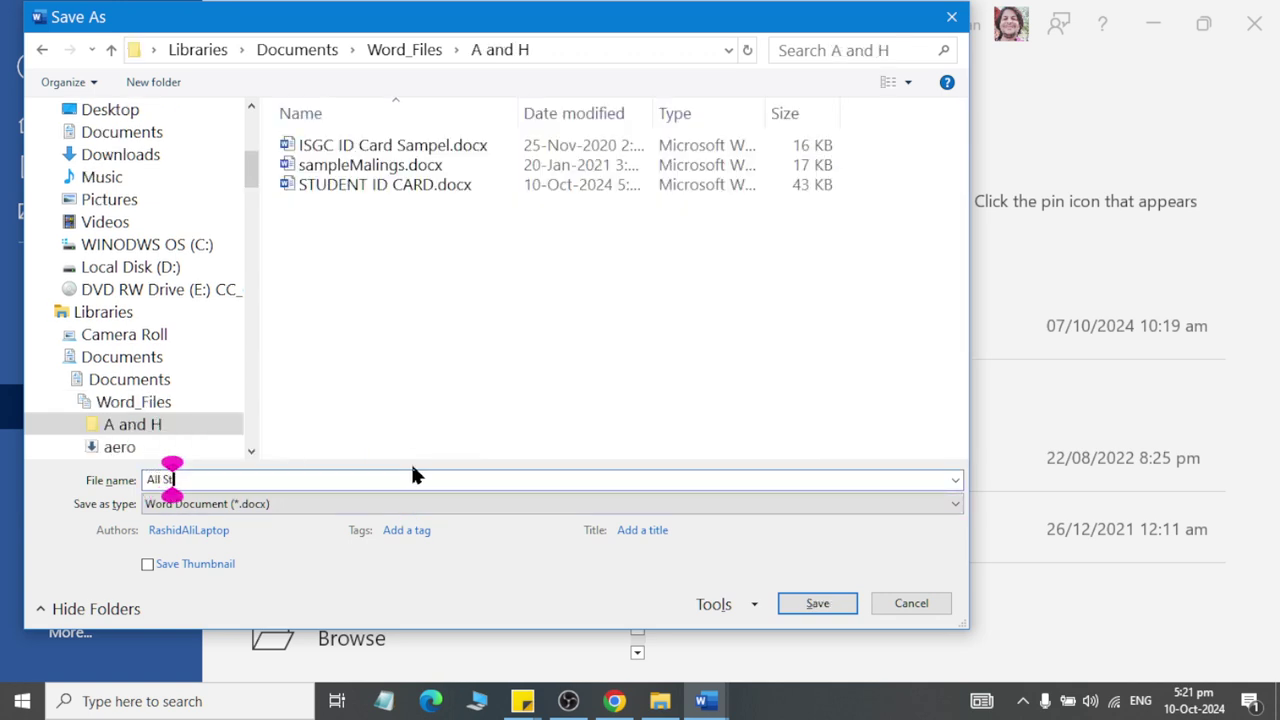
pyautogui.write('udents Ad')
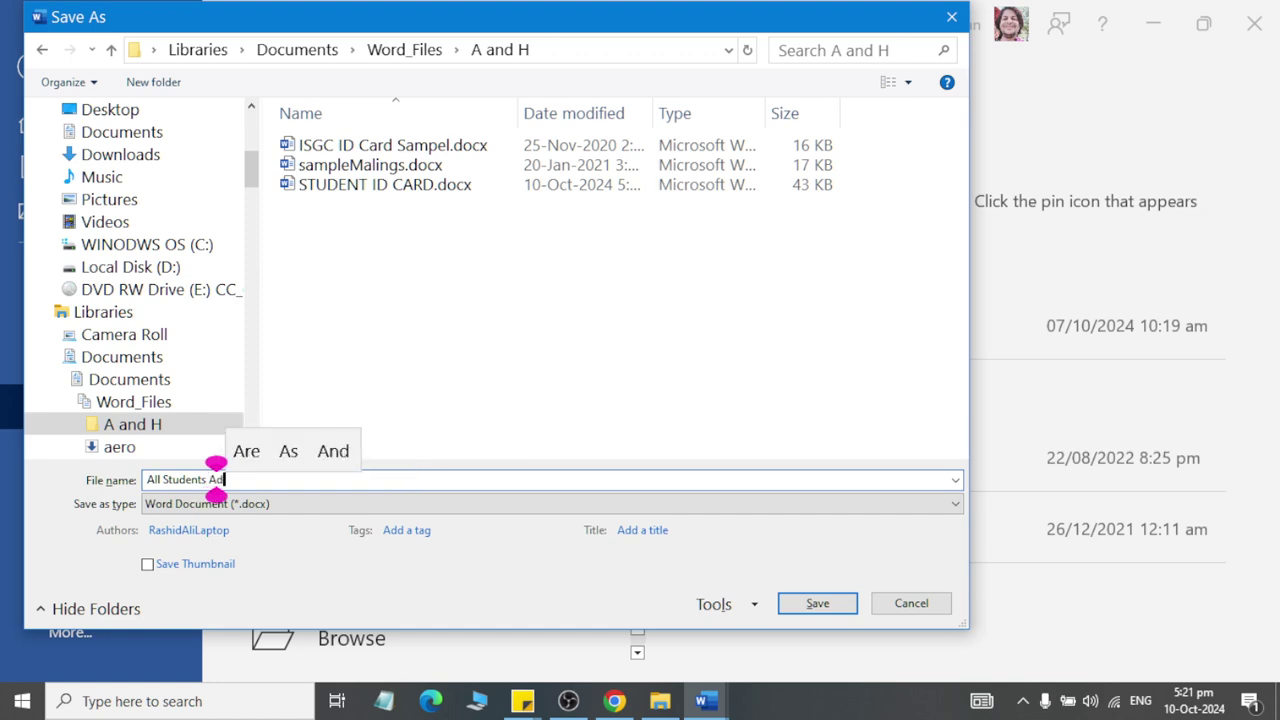
pyautogui.write('of Class')
pyautogui.press('Return')
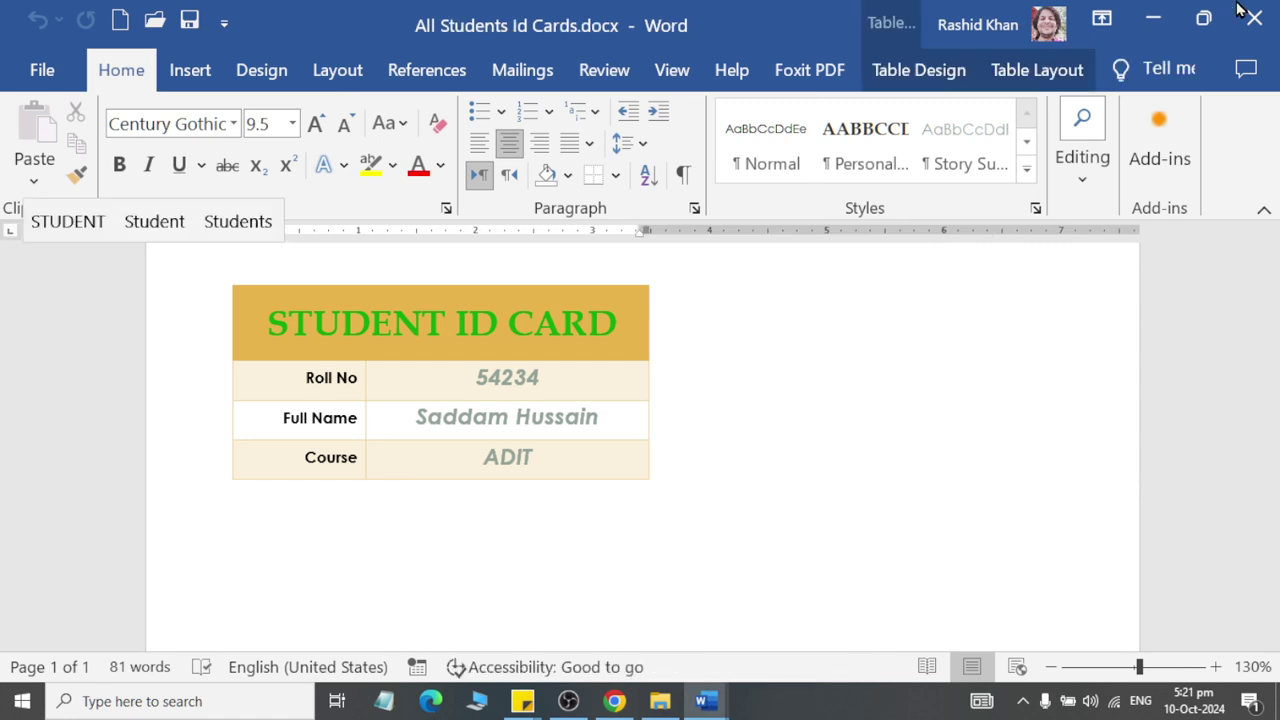
# Close both documents, saving the template's changes.
pyautogui.click(1254, 22)
pyautogui.click(1254, 22)
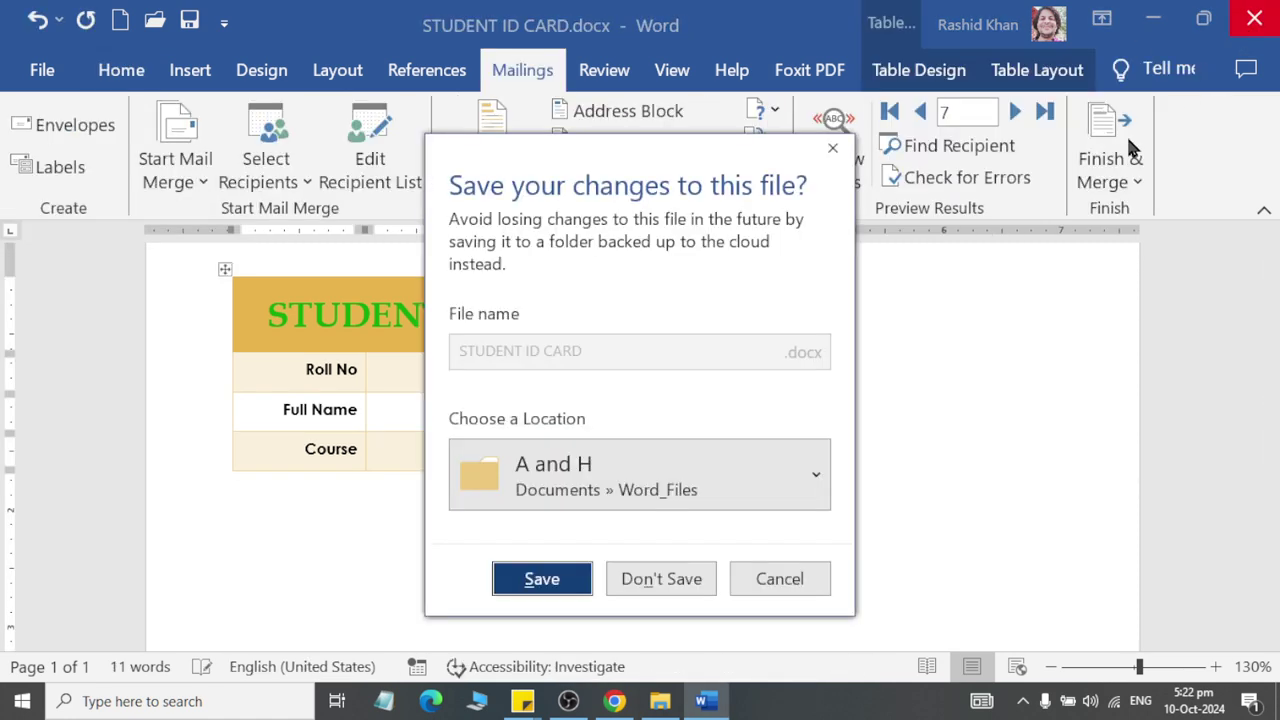
pyautogui.click(548, 588)
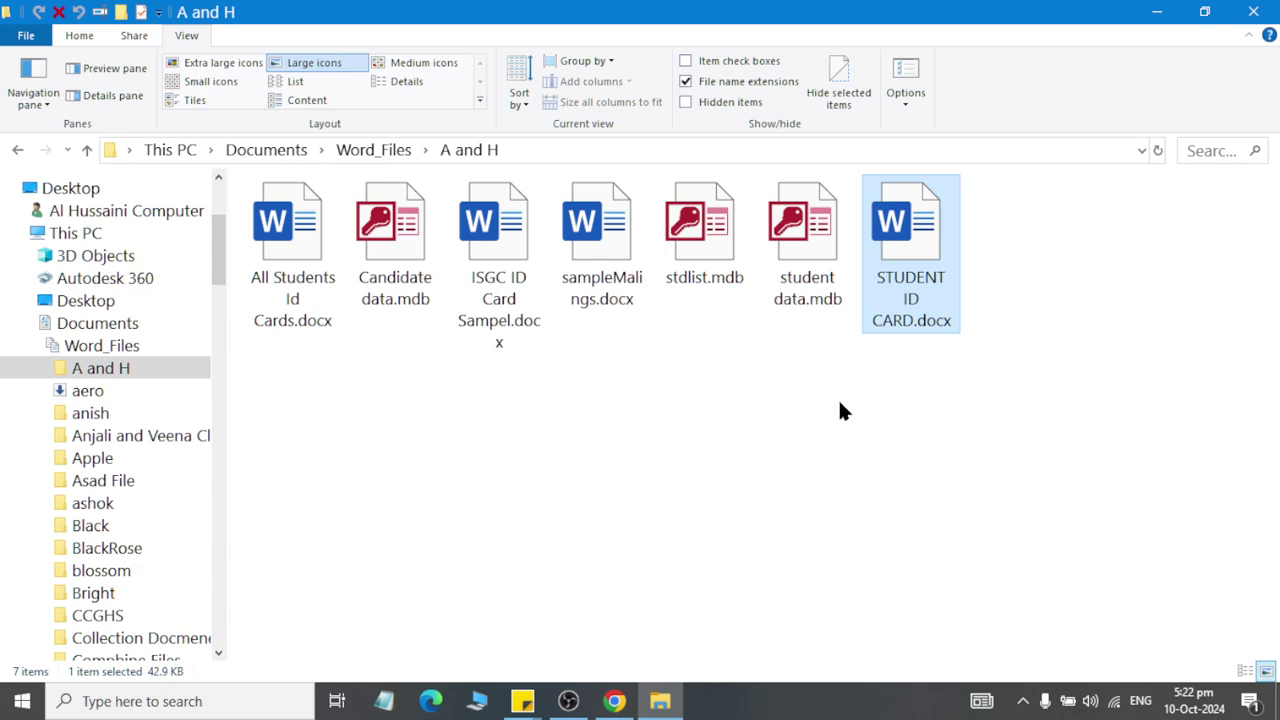
pyautogui.click(802, 296)
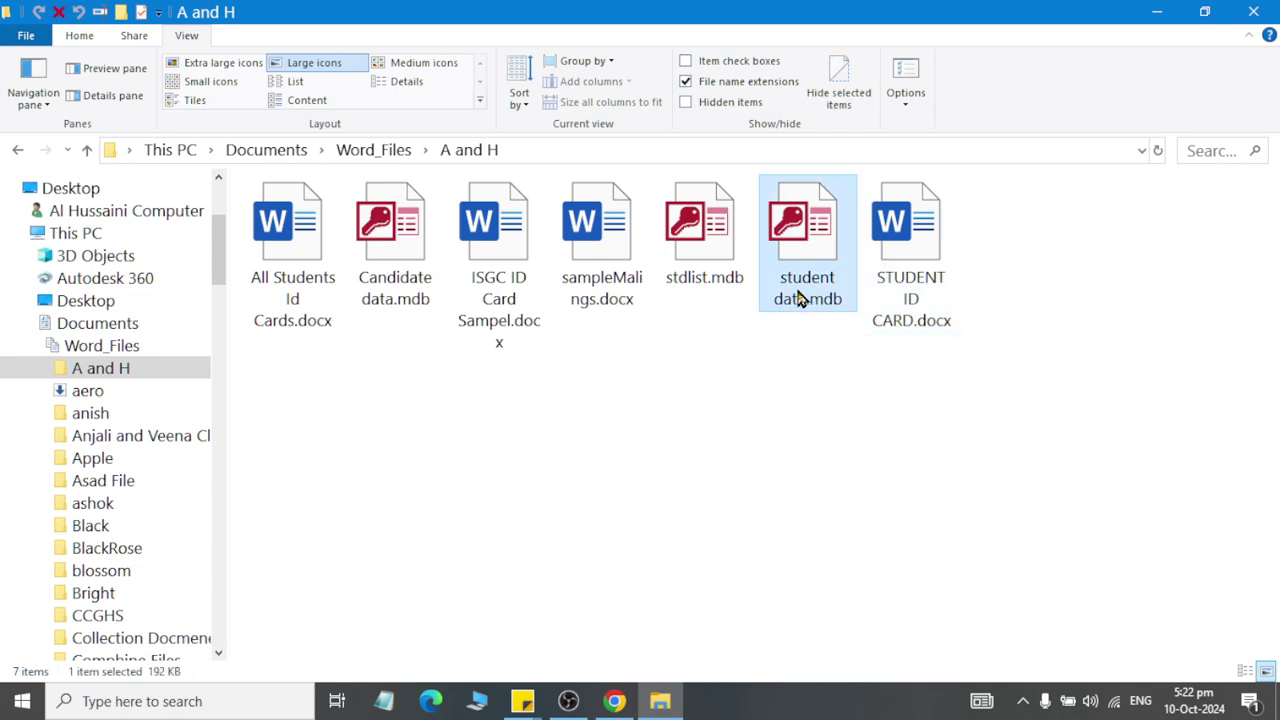
pyautogui.click(895, 322)
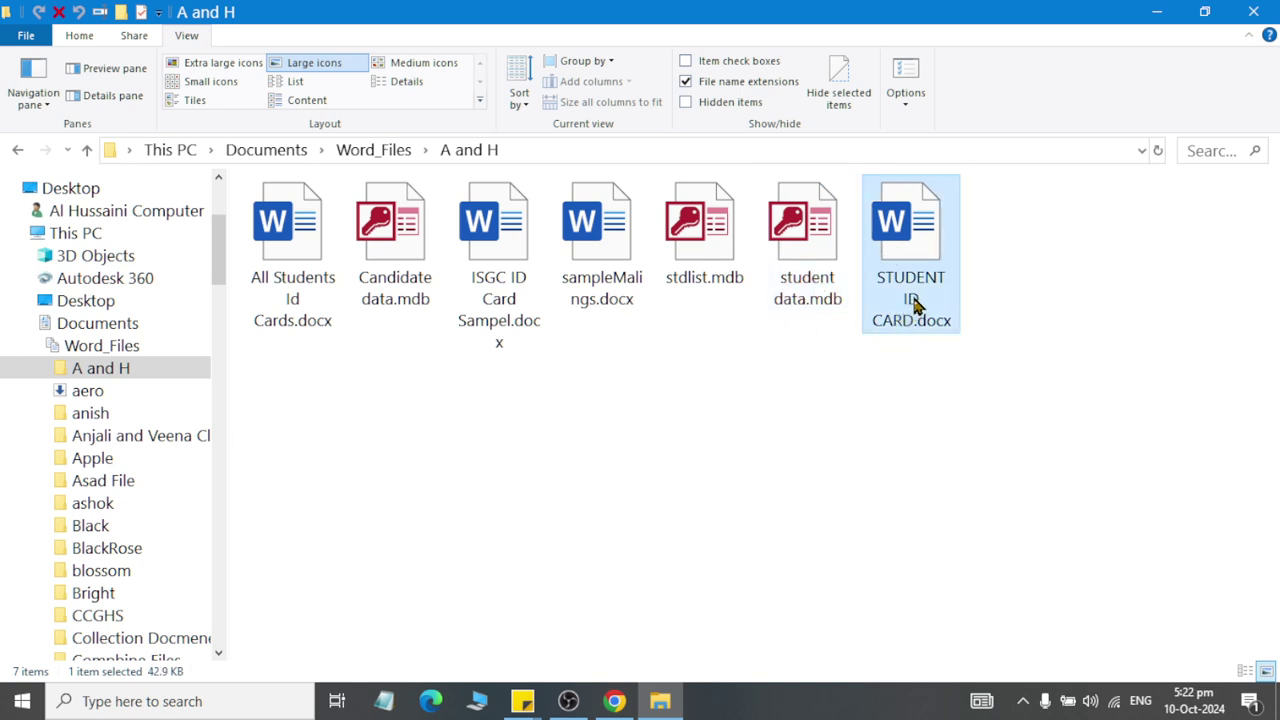
pyautogui.click(278, 323)
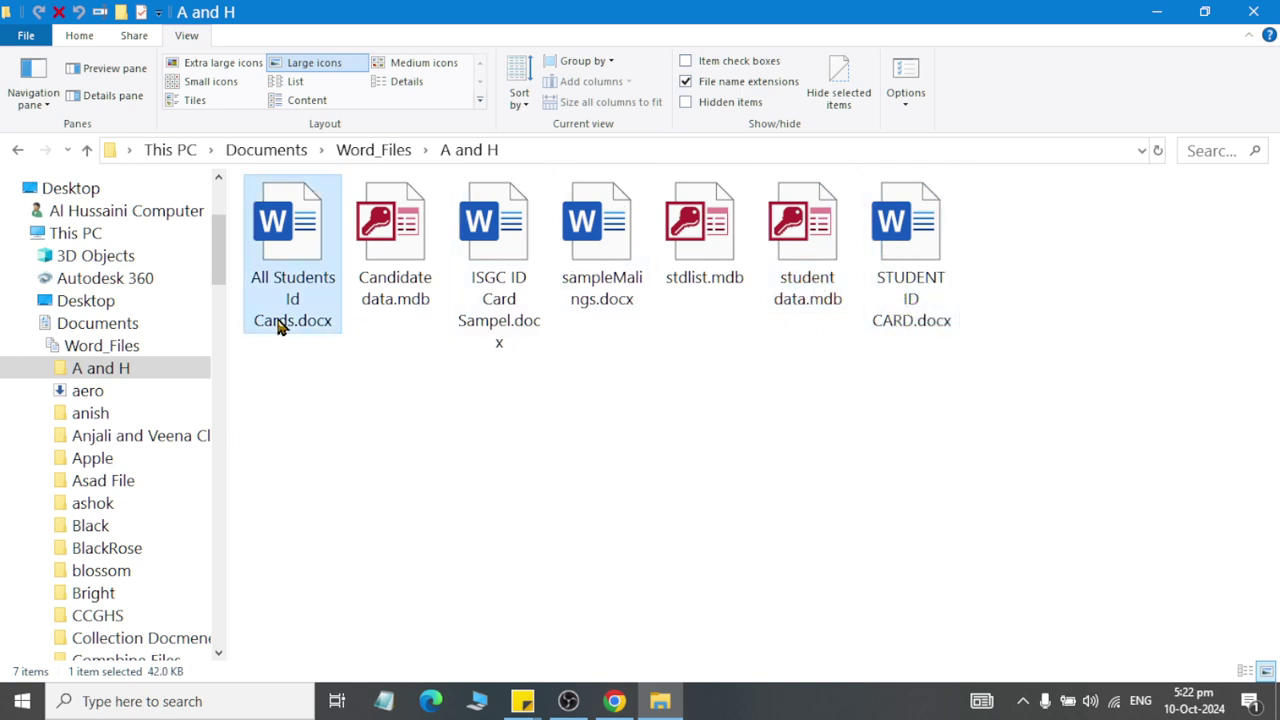
pyautogui.click(909, 306)
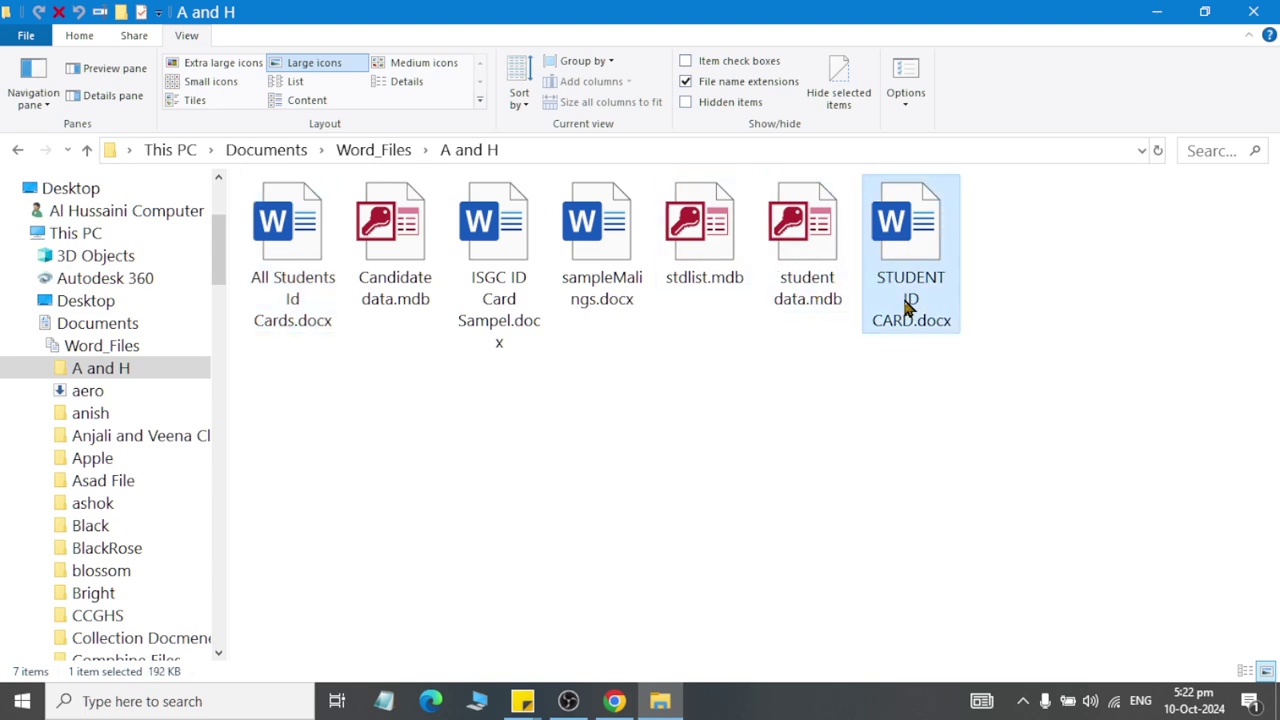
pyautogui.click(777, 294)
pyautogui.click(283, 275)
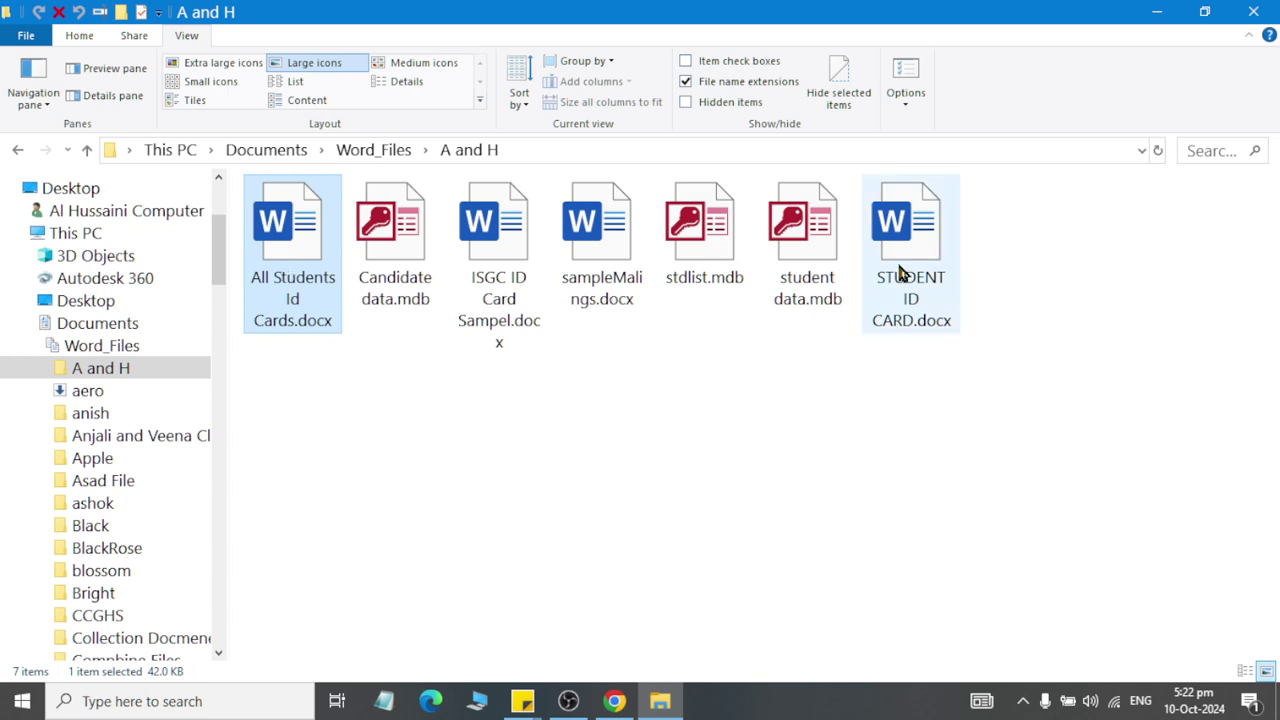
pyautogui.moveTo(898, 272)
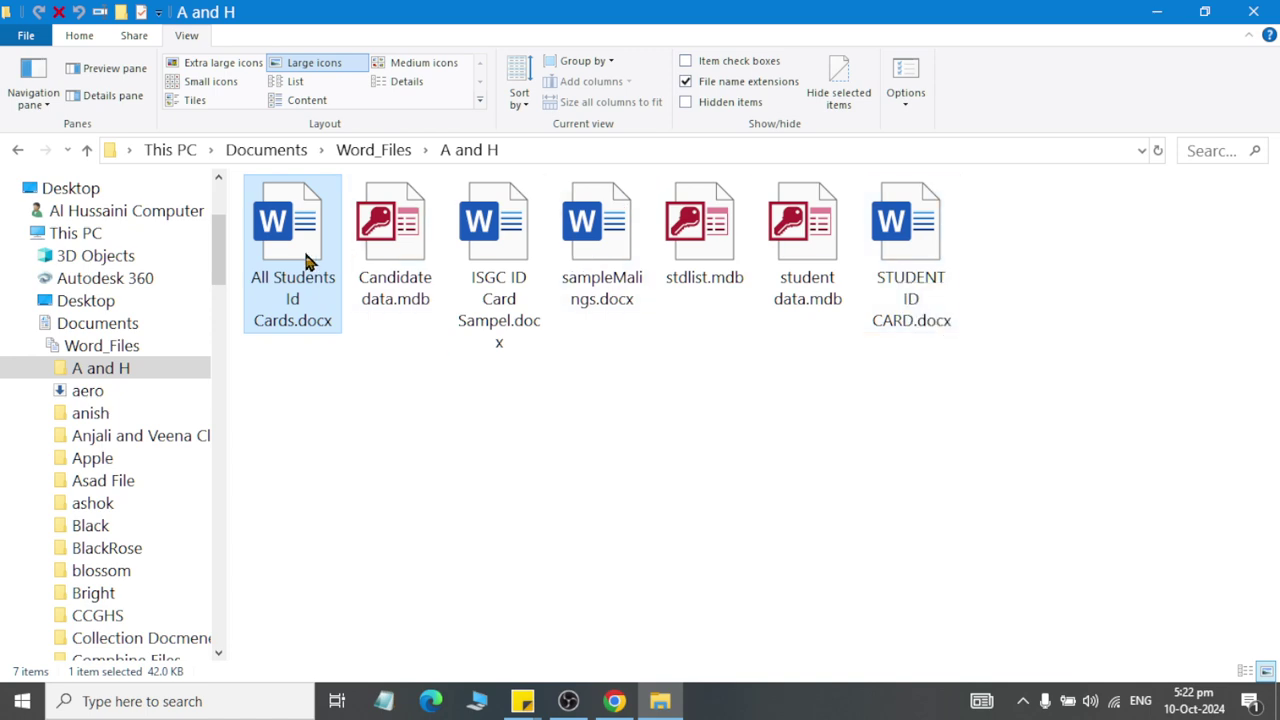
pyautogui.moveTo(308, 260)
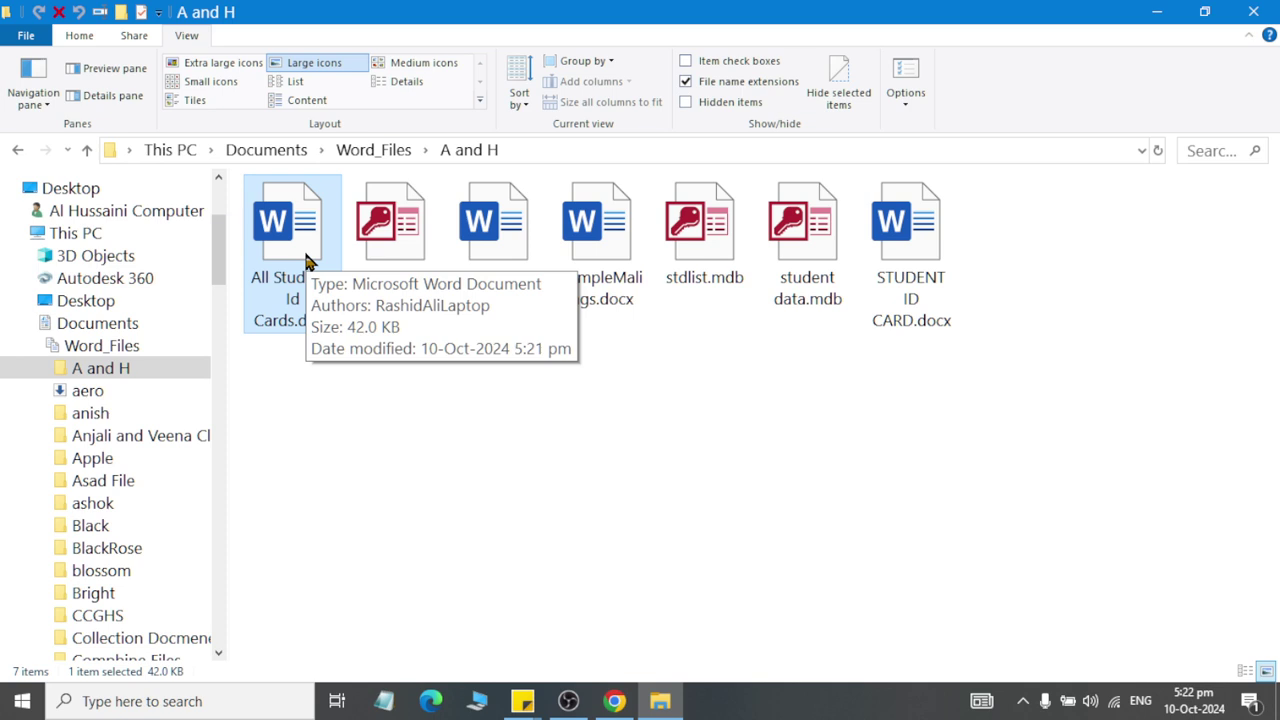